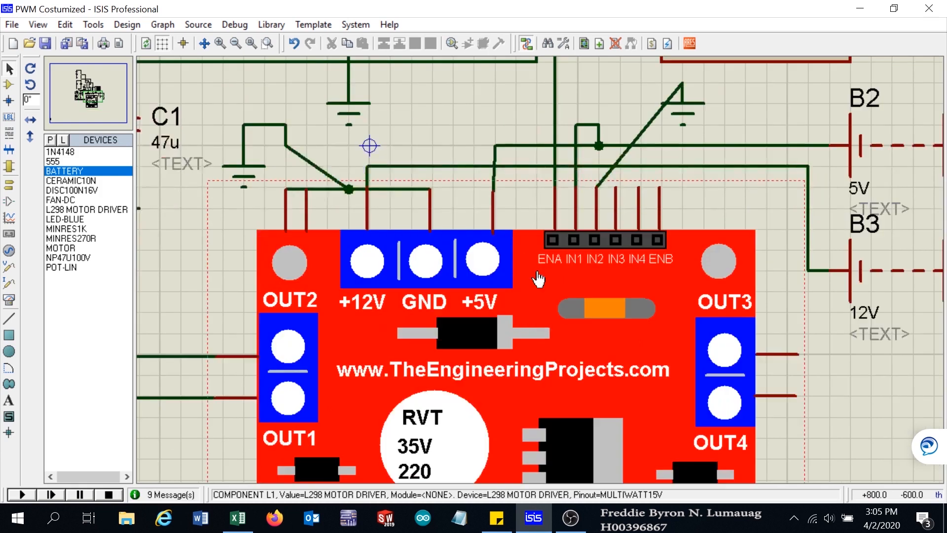
- Zoom around the schematic to inspect the 555 timer circuit, motor, voltmeters, oscilloscope and L298 motor driver
{"action": "scroll", "coordinate": [515, 176], "scroll_direction": "down", "scroll_amount": 1}
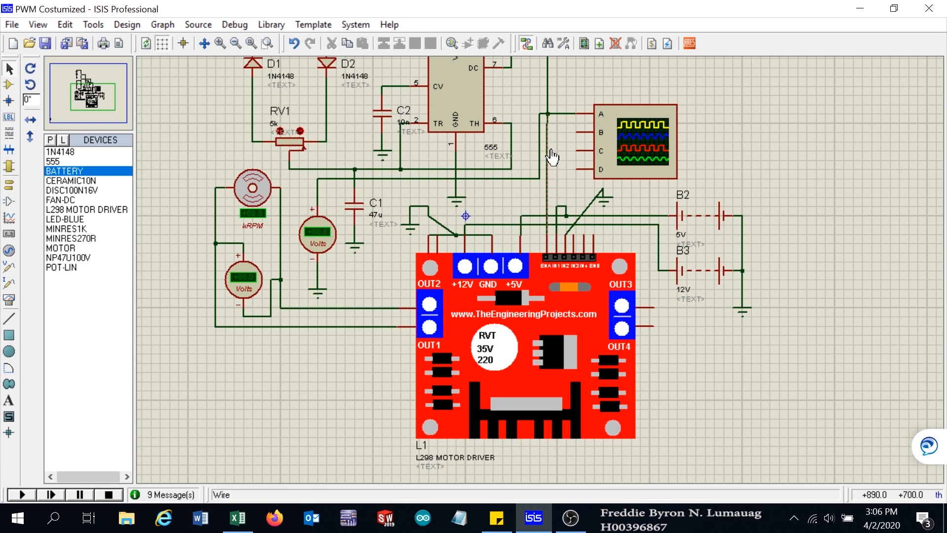
{"action": "scroll", "coordinate": [534, 132], "scroll_direction": "up", "scroll_amount": 1}
{"action": "scroll", "coordinate": [534, 271], "scroll_direction": "down", "scroll_amount": 1}
{"action": "scroll", "coordinate": [496, 280], "scroll_direction": "up", "scroll_amount": 1}
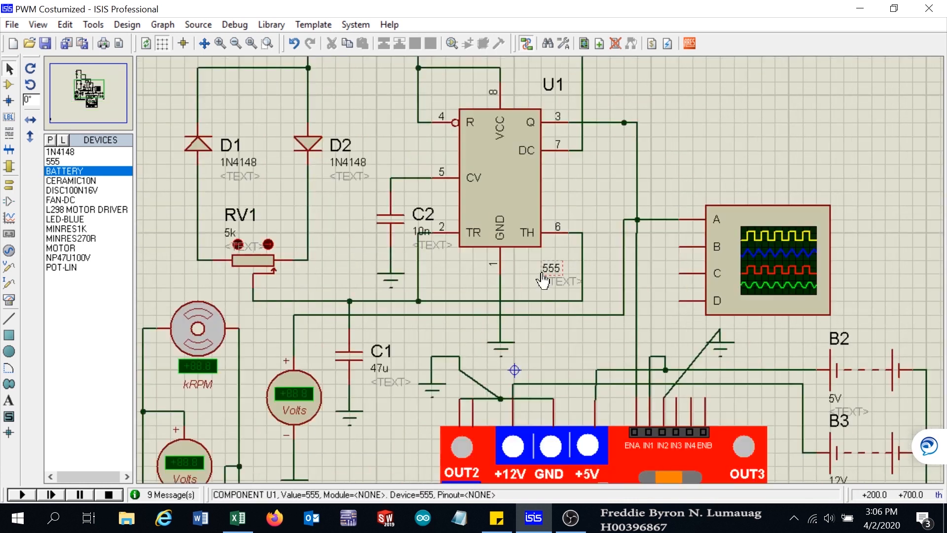
{"action": "scroll", "coordinate": [520, 240], "scroll_direction": "down", "scroll_amount": 1}
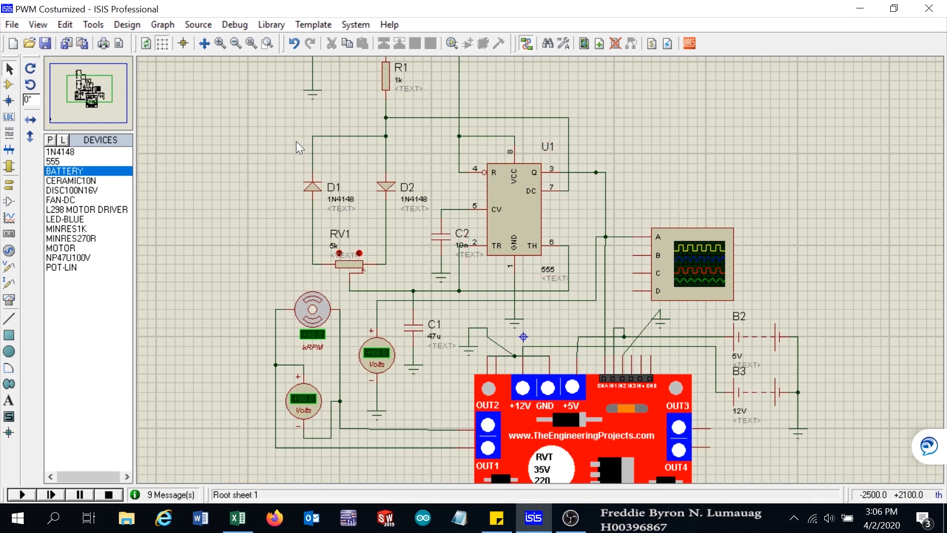
{"action": "scroll", "coordinate": [524, 207], "scroll_direction": "down", "scroll_amount": 1}
{"action": "scroll", "coordinate": [525, 209], "scroll_direction": "up", "scroll_amount": 4}
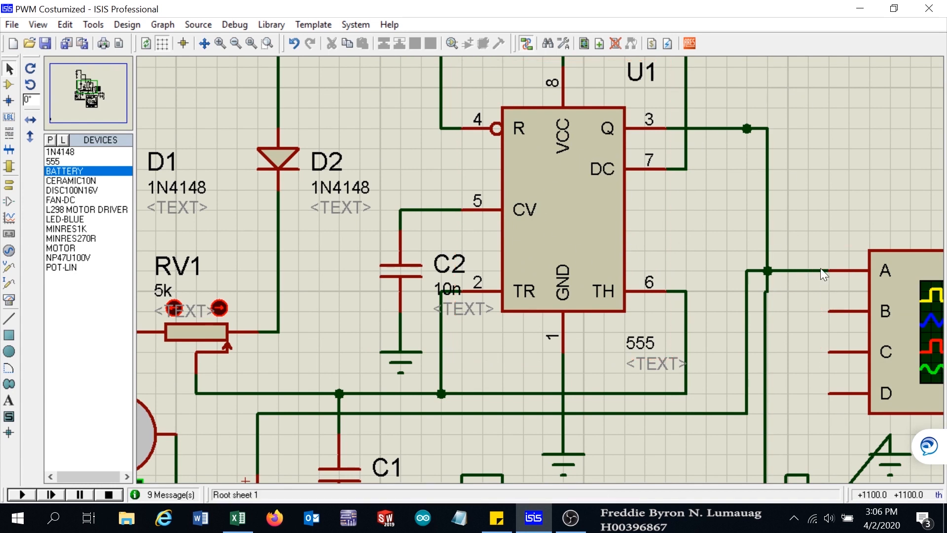
{"action": "scroll", "coordinate": [494, 250], "scroll_direction": "down", "scroll_amount": 1}
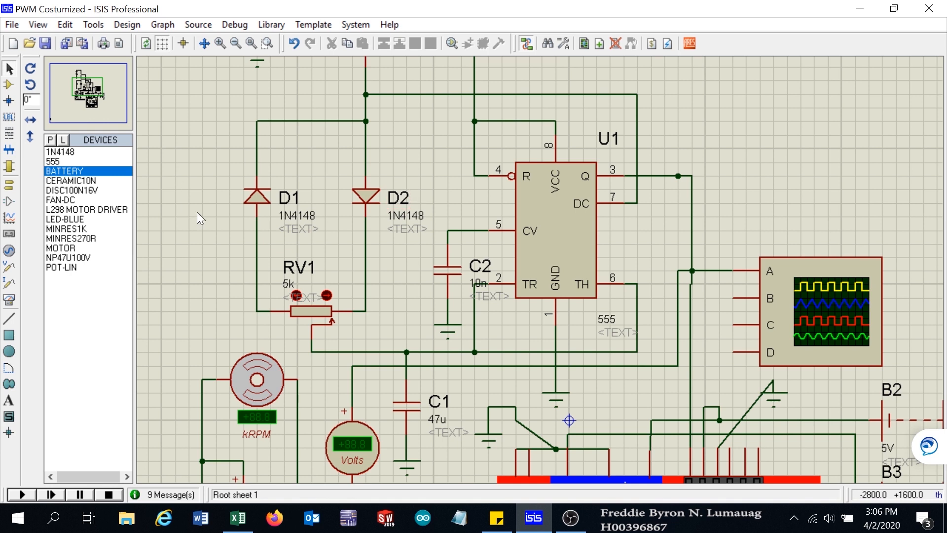
{"action": "scroll", "coordinate": [466, 225], "scroll_direction": "up", "scroll_amount": 1}
{"action": "scroll", "coordinate": [562, 232], "scroll_direction": "down", "scroll_amount": 3}
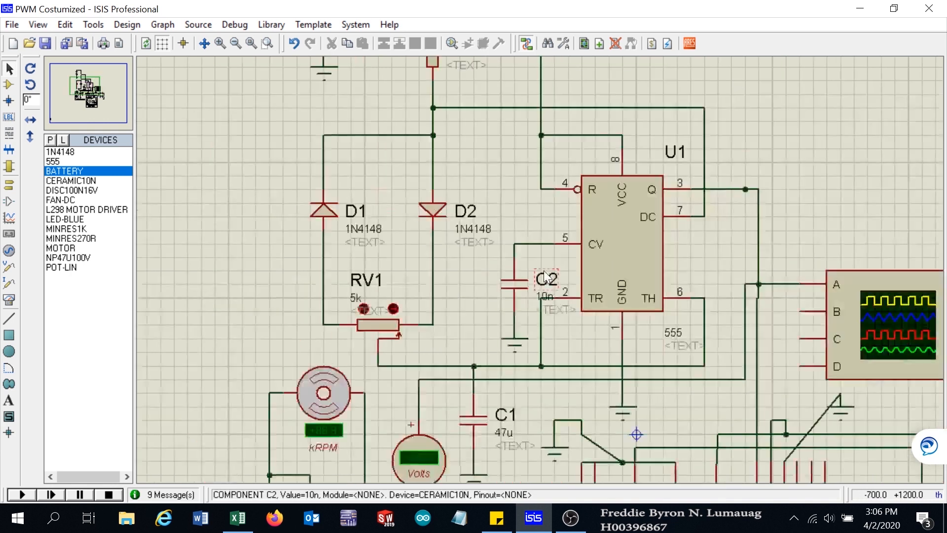
{"action": "scroll", "coordinate": [525, 159], "scroll_direction": "up", "scroll_amount": 2}
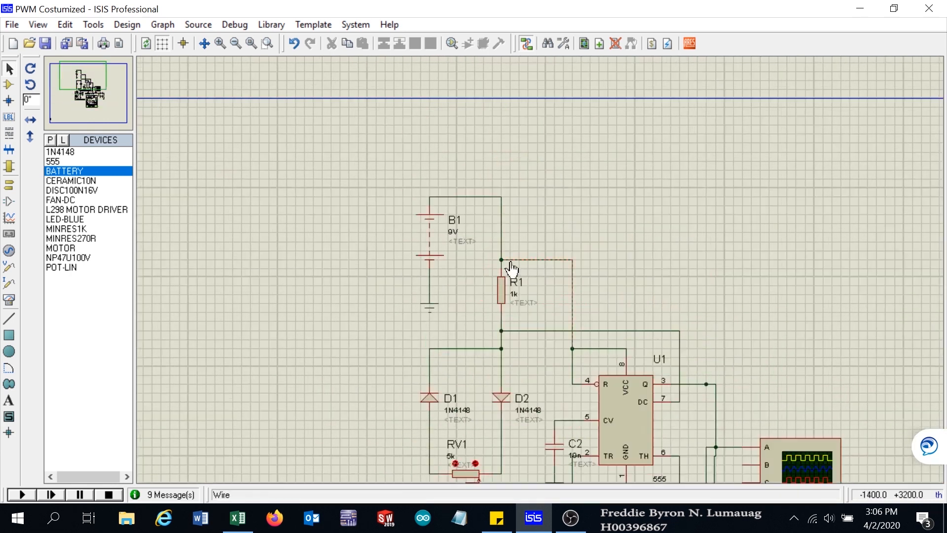
{"action": "scroll", "coordinate": [508, 246], "scroll_direction": "down", "scroll_amount": 1}
{"action": "scroll", "coordinate": [597, 304], "scroll_direction": "down", "scroll_amount": 2}
{"action": "scroll", "coordinate": [655, 360], "scroll_direction": "up", "scroll_amount": 3}
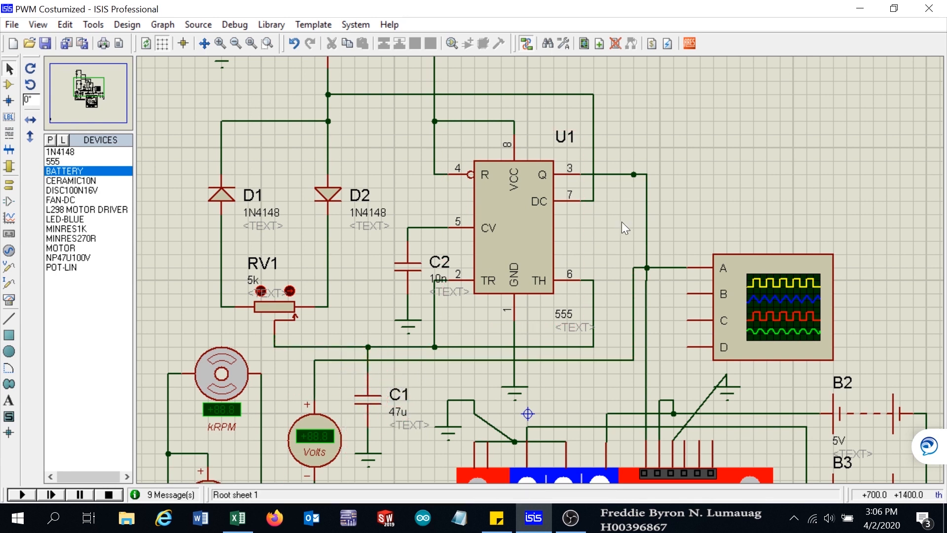
{"action": "scroll", "coordinate": [605, 205], "scroll_direction": "down", "scroll_amount": 1}
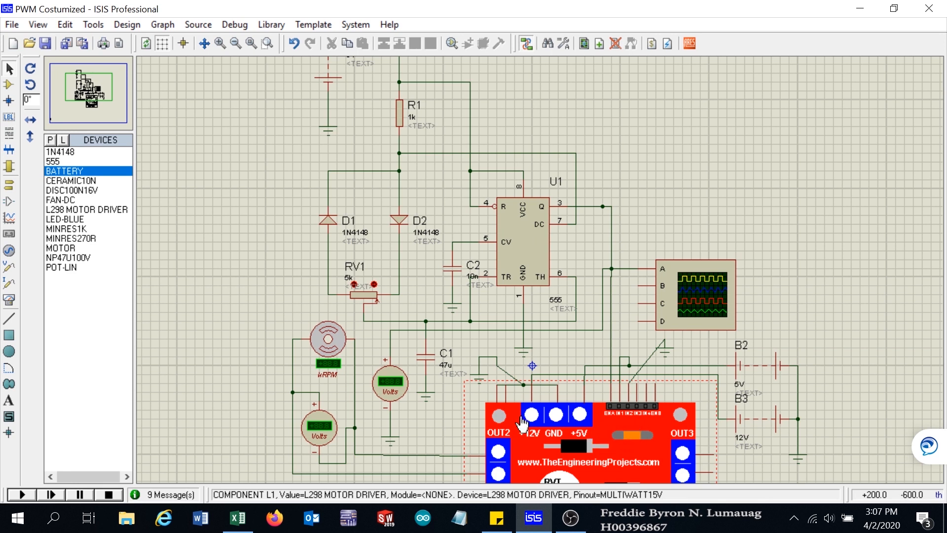
{"action": "scroll", "coordinate": [382, 417], "scroll_direction": "down", "scroll_amount": 2}
{"action": "scroll", "coordinate": [439, 335], "scroll_direction": "up", "scroll_amount": 5}
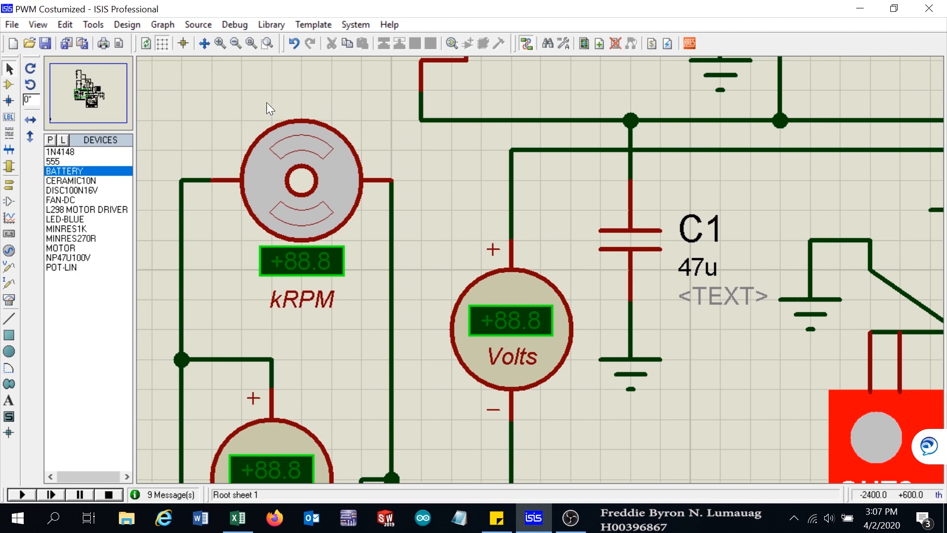
{"action": "scroll", "coordinate": [425, 245], "scroll_direction": "down", "scroll_amount": 1}
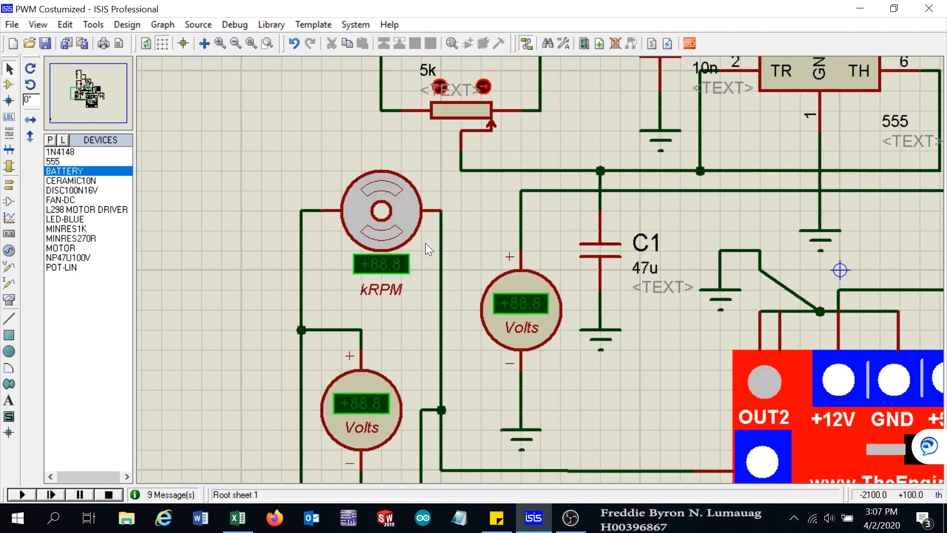
{"action": "scroll", "coordinate": [424, 243], "scroll_direction": "down", "scroll_amount": 1}
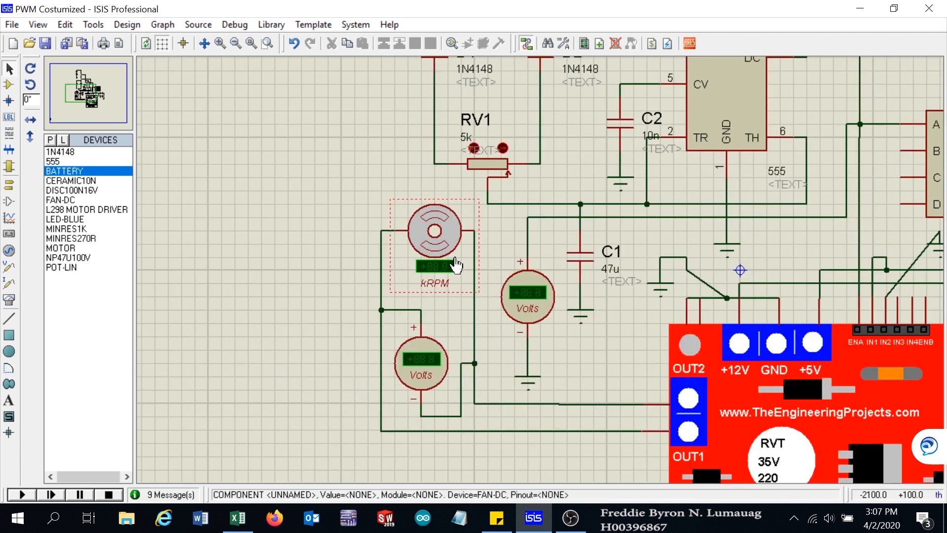
{"action": "scroll", "coordinate": [466, 255], "scroll_direction": "up", "scroll_amount": 1}
{"action": "scroll", "coordinate": [546, 277], "scroll_direction": "up", "scroll_amount": 1}
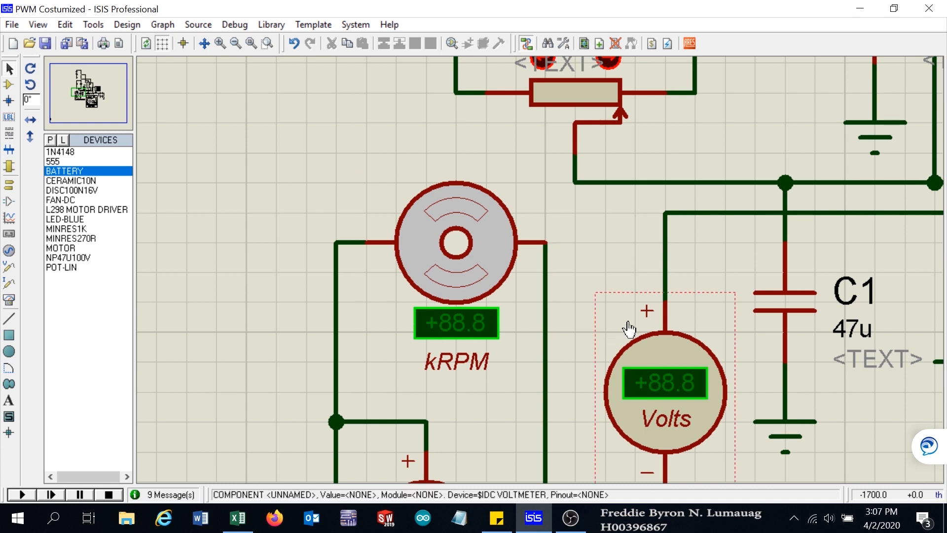
{"action": "scroll", "coordinate": [627, 331], "scroll_direction": "down", "scroll_amount": 3}
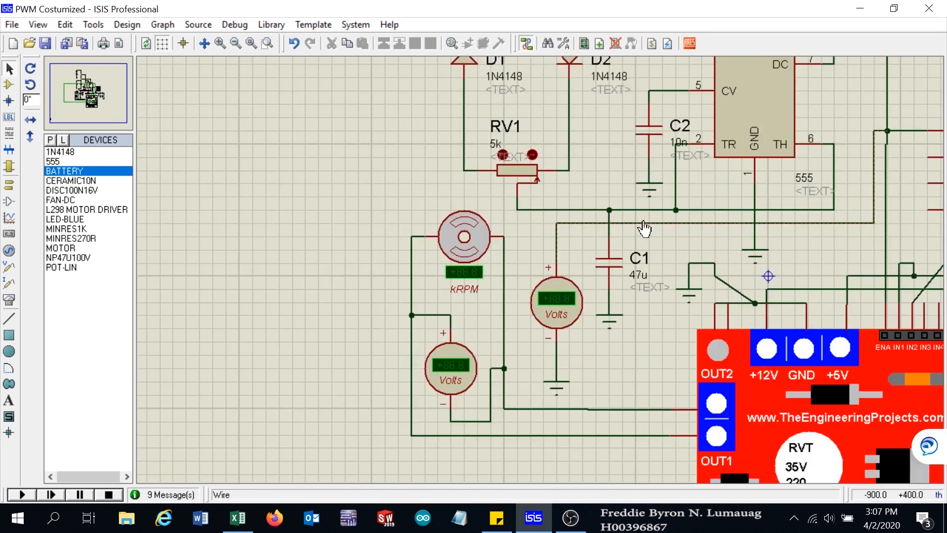
{"action": "scroll", "coordinate": [643, 230], "scroll_direction": "down", "scroll_amount": 2}
{"action": "scroll", "coordinate": [648, 209], "scroll_direction": "up", "scroll_amount": 2}
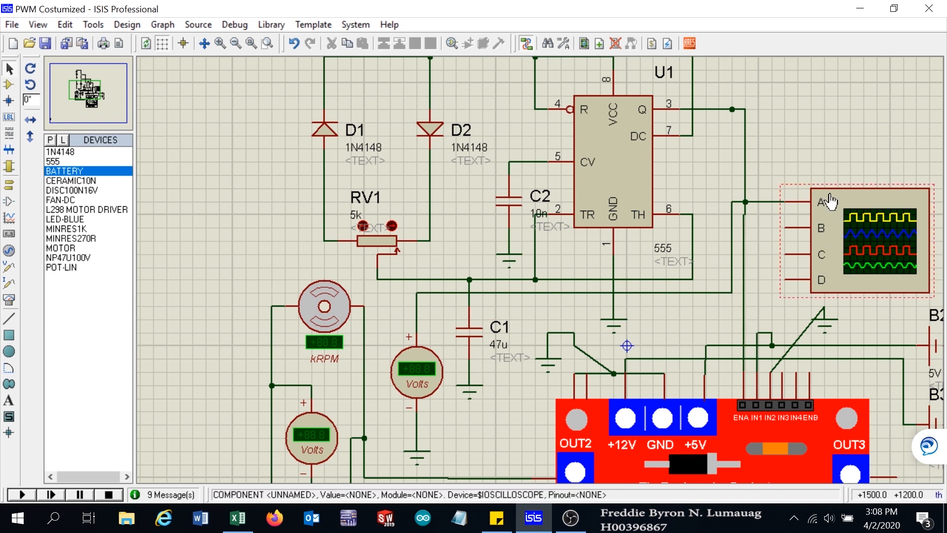
{"action": "scroll", "coordinate": [882, 224], "scroll_direction": "up", "scroll_amount": 1}
{"action": "scroll", "coordinate": [446, 263], "scroll_direction": "down", "scroll_amount": 2}
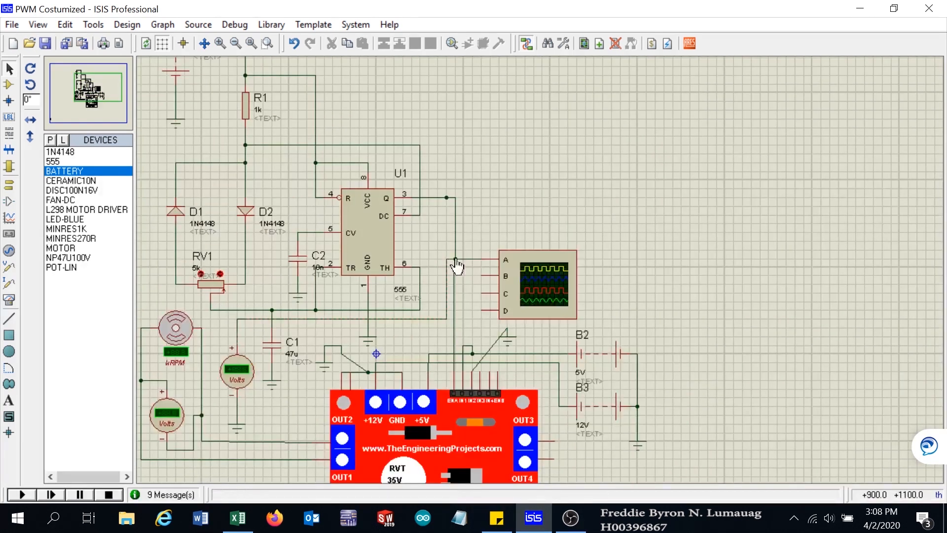
{"action": "scroll", "coordinate": [458, 259], "scroll_direction": "up", "scroll_amount": 1}
{"action": "scroll", "coordinate": [542, 277], "scroll_direction": "down", "scroll_amount": 1}
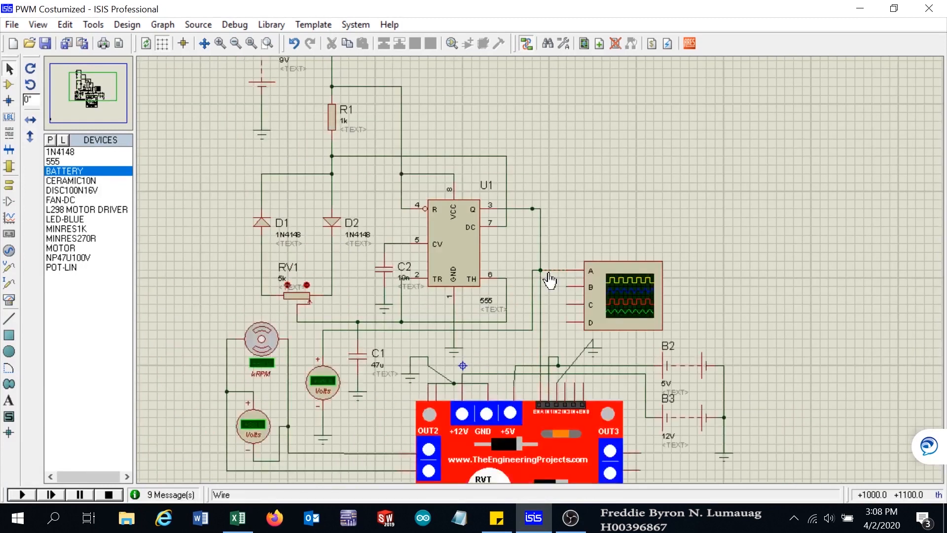
{"action": "scroll", "coordinate": [546, 277], "scroll_direction": "up", "scroll_amount": 1}
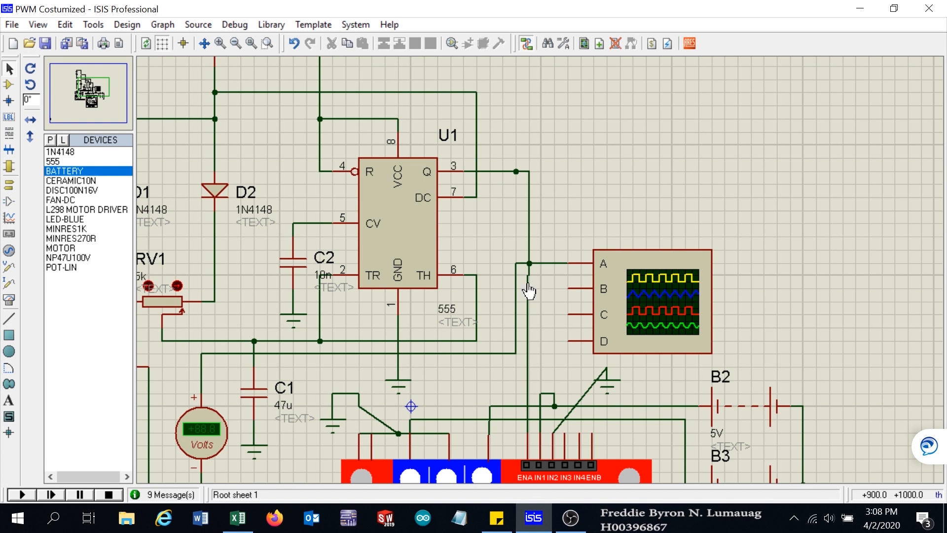
{"action": "scroll", "coordinate": [453, 314], "scroll_direction": "down", "scroll_amount": 2}
{"action": "scroll", "coordinate": [461, 313], "scroll_direction": "up", "scroll_amount": 2}
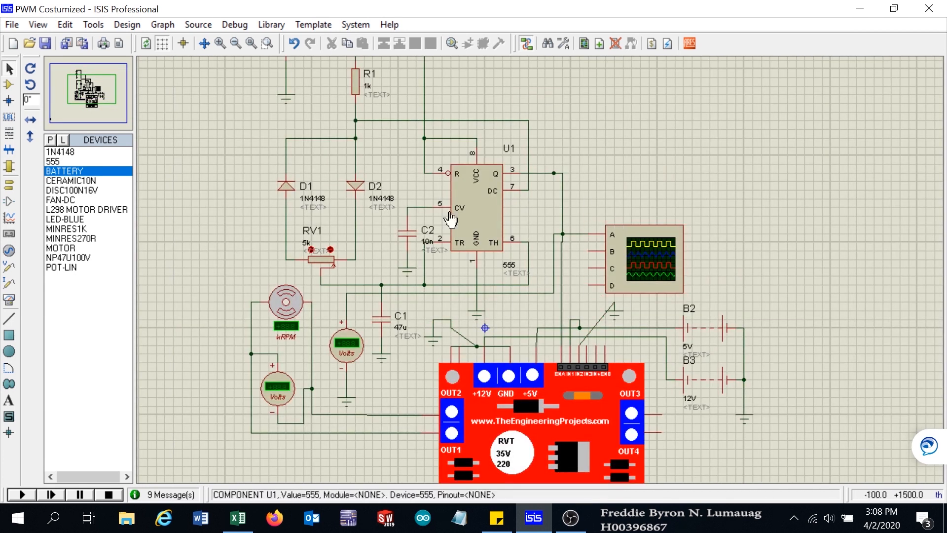
- Start the simulation and move the Digital Oscilloscope window higher on the screen
{"action": "left_click", "coordinate": [23, 494]}
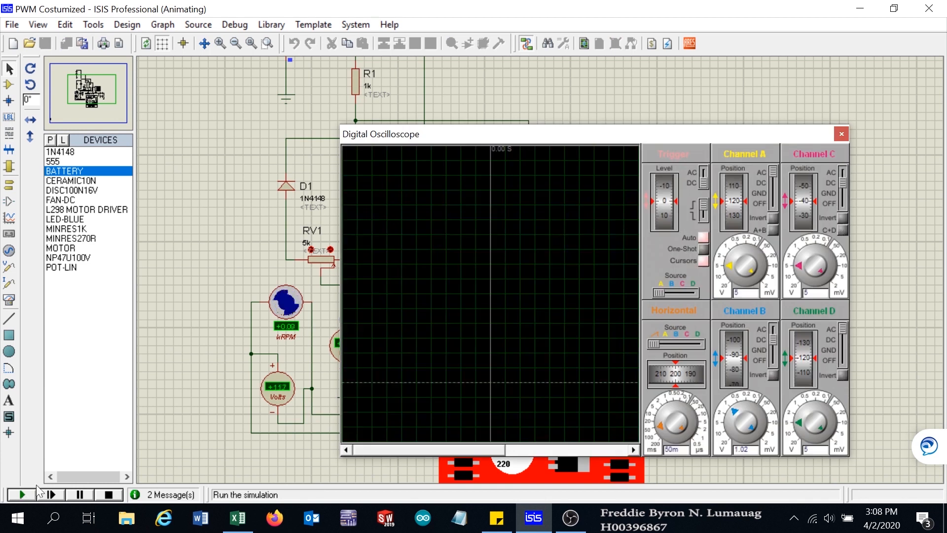
{"action": "left_click_drag", "start_coordinate": [631, 134], "coordinate": [684, 93]}
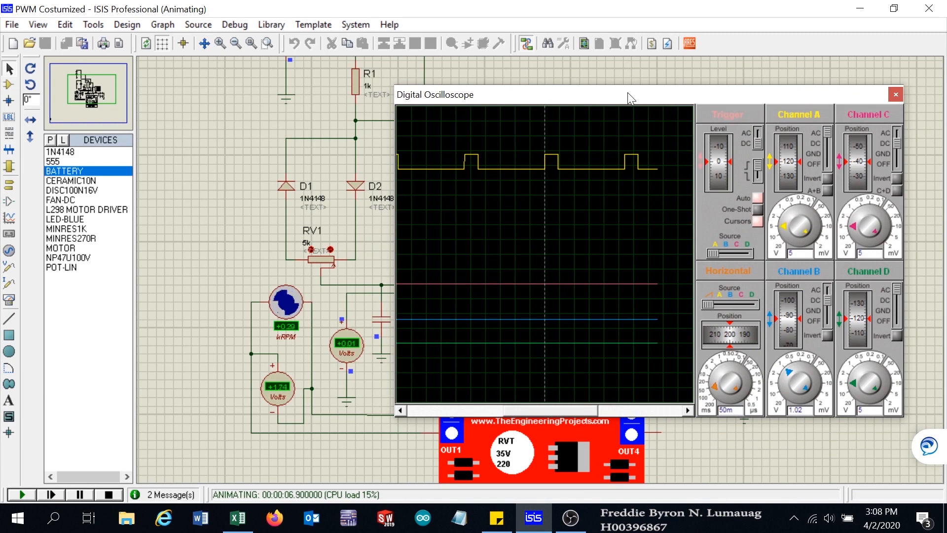
{"action": "left_click_drag", "start_coordinate": [620, 95], "coordinate": [635, 84]}
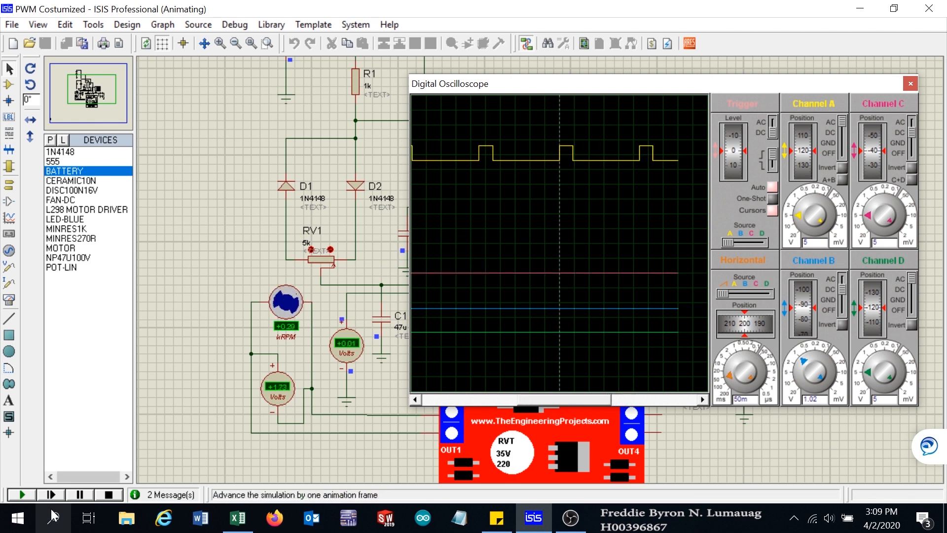
- Pause the simulation and place two time cursors on the Channel A waveform to measure its period
{"action": "left_click", "coordinate": [77, 493]}
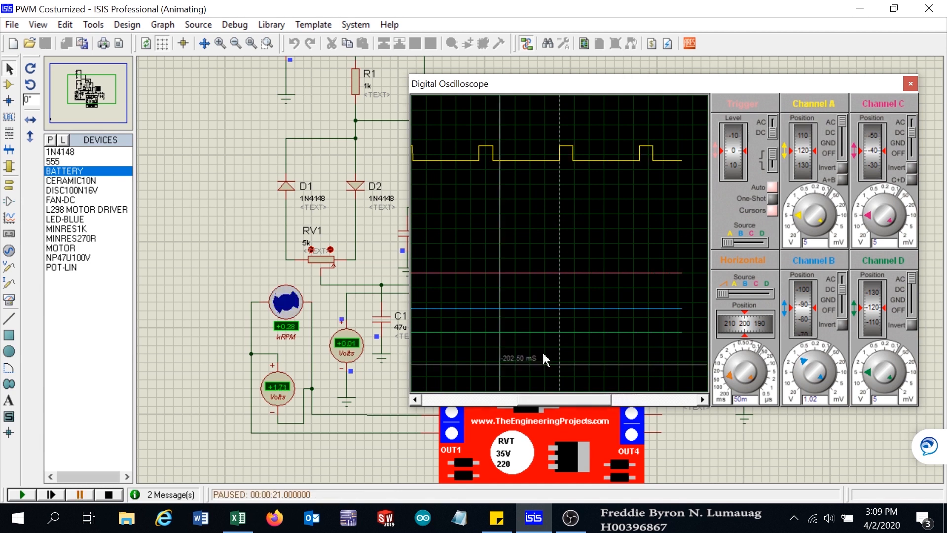
{"action": "left_click", "coordinate": [640, 218]}
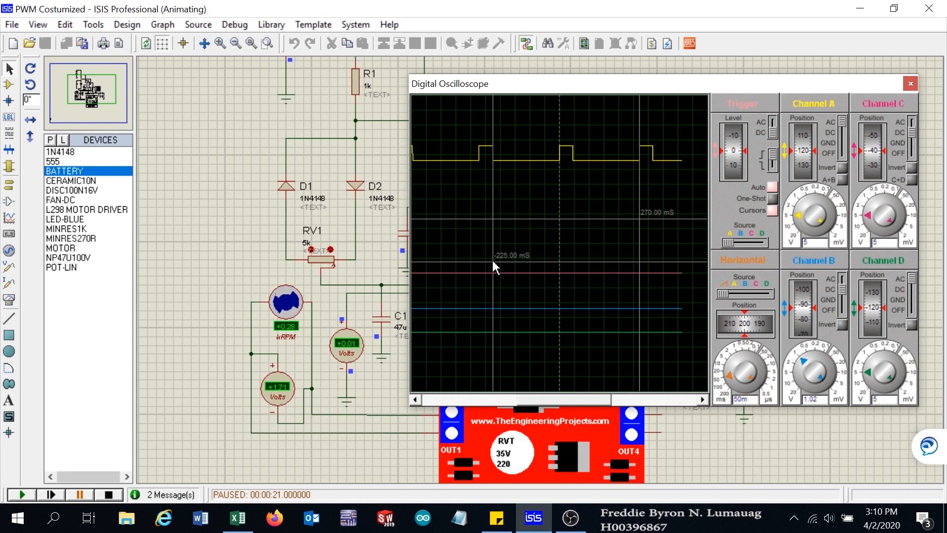
{"action": "left_click_drag", "start_coordinate": [493, 260], "coordinate": [439, 362]}
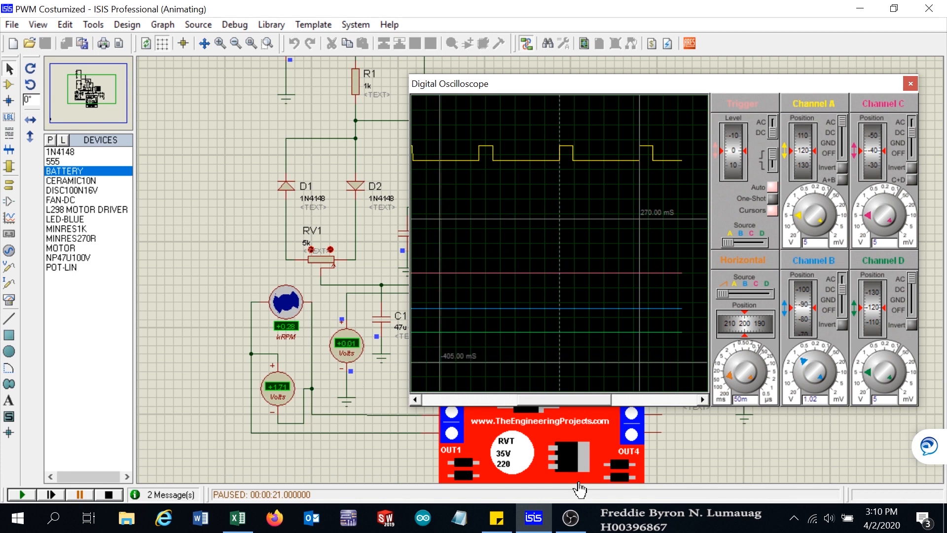
- Switch to the Excel sheet and set the PERIOD value in cell B16 to 270
{"action": "left_click", "coordinate": [250, 523]}
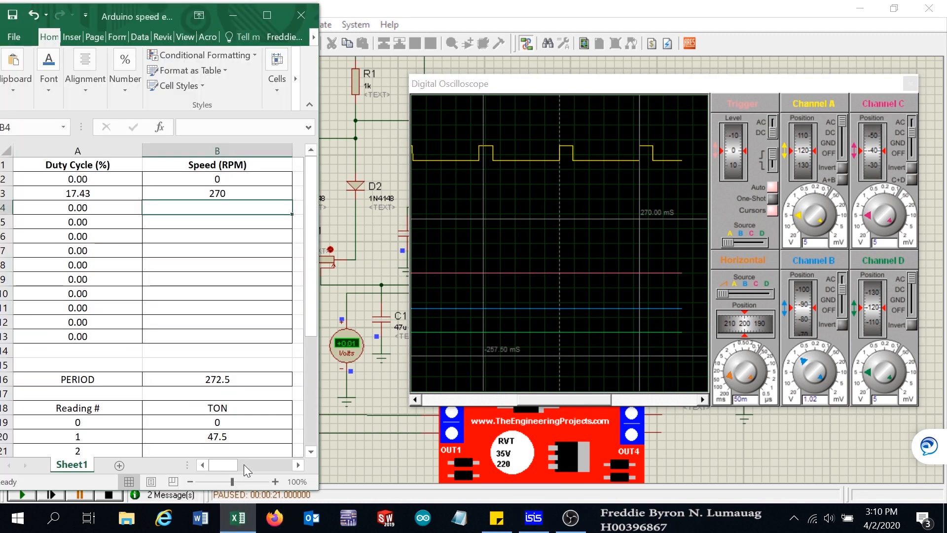
{"action": "left_click", "coordinate": [229, 381]}
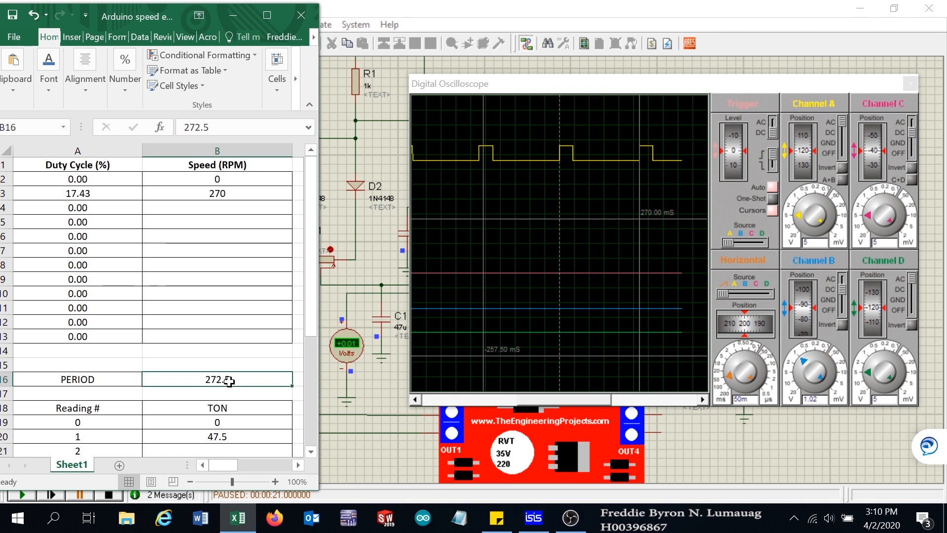
{"action": "type", "text": "270"}
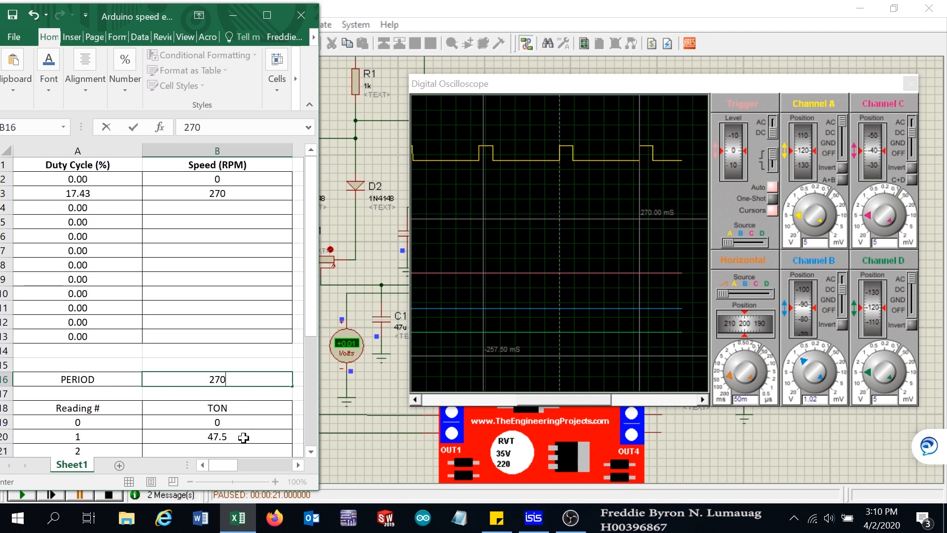
{"action": "left_click", "coordinate": [242, 345]}
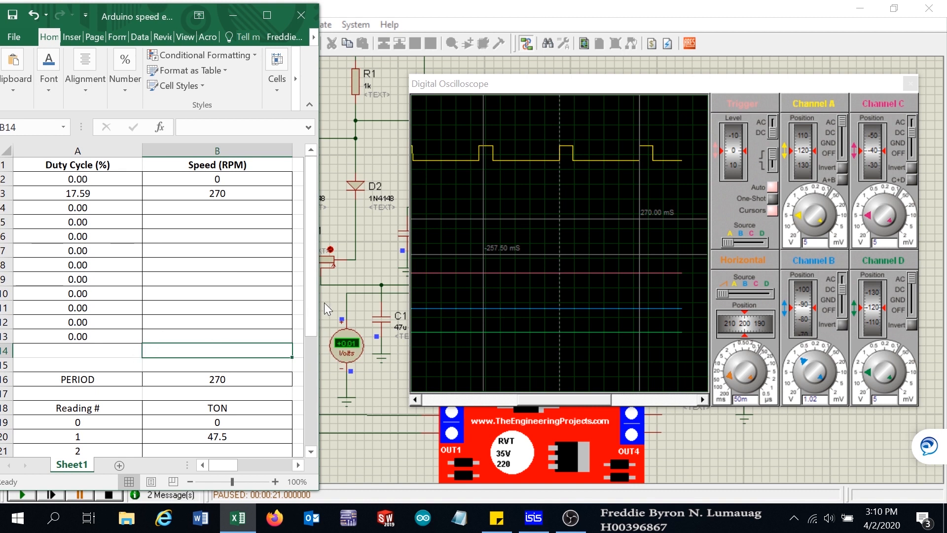
- Return to the running simulation and increase the RV1 potentiometer setting
{"action": "left_click_drag", "start_coordinate": [321, 311], "coordinate": [313, 259]}
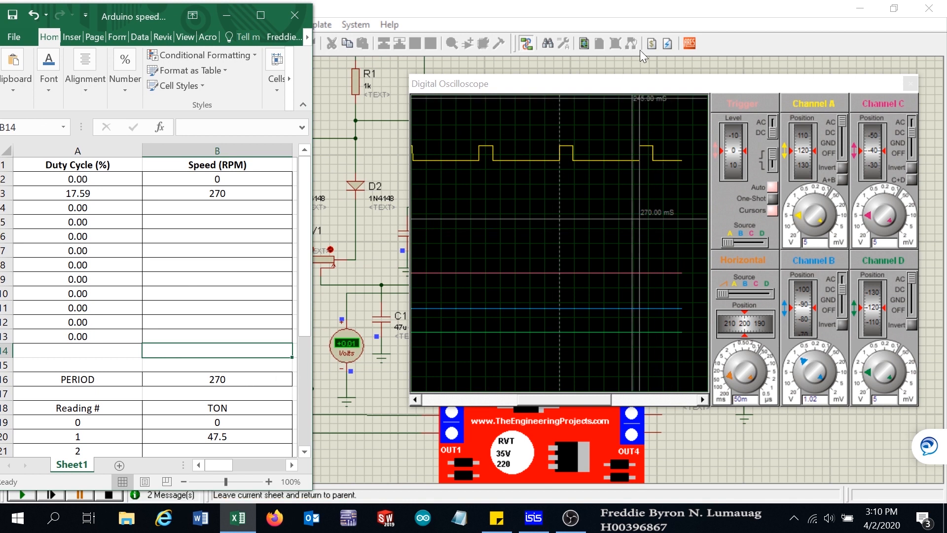
{"action": "left_click", "coordinate": [692, 16]}
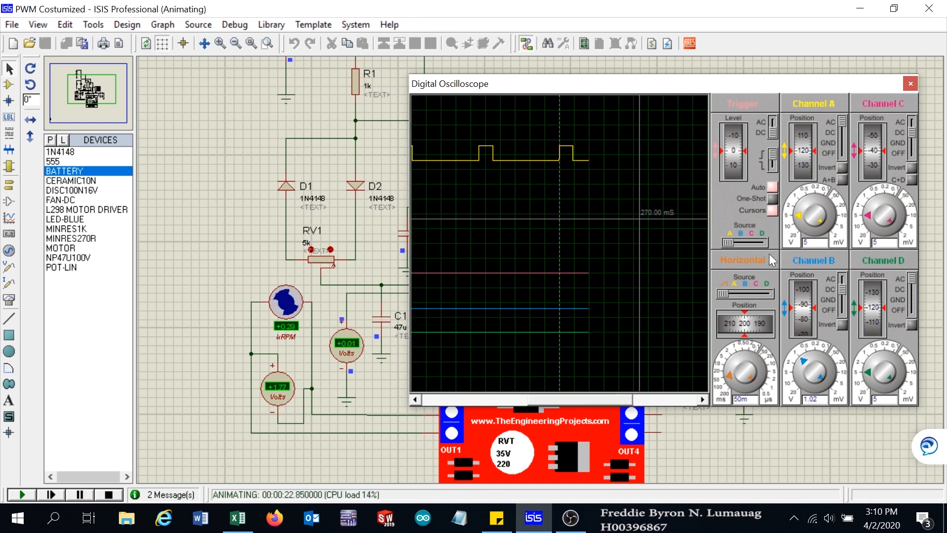
{"action": "left_click", "coordinate": [702, 236]}
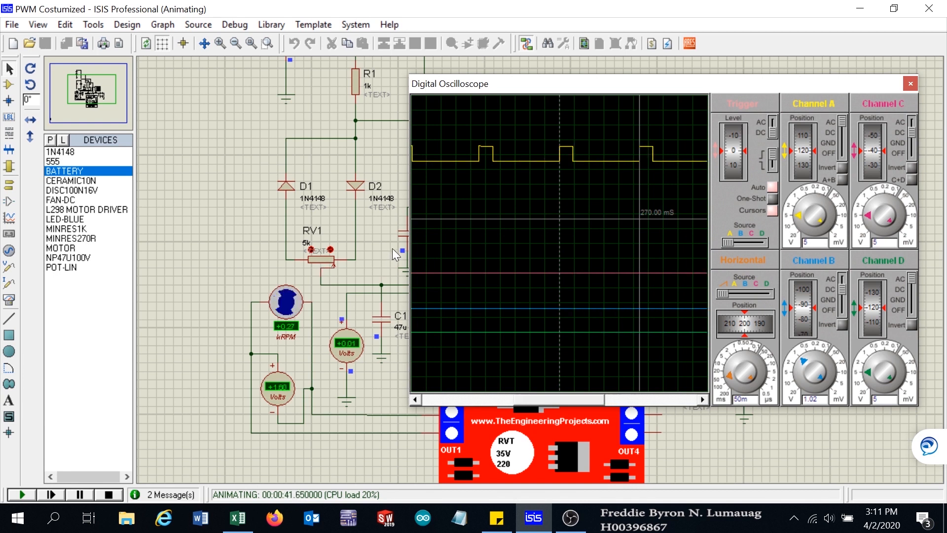
{"action": "left_click", "coordinate": [311, 250]}
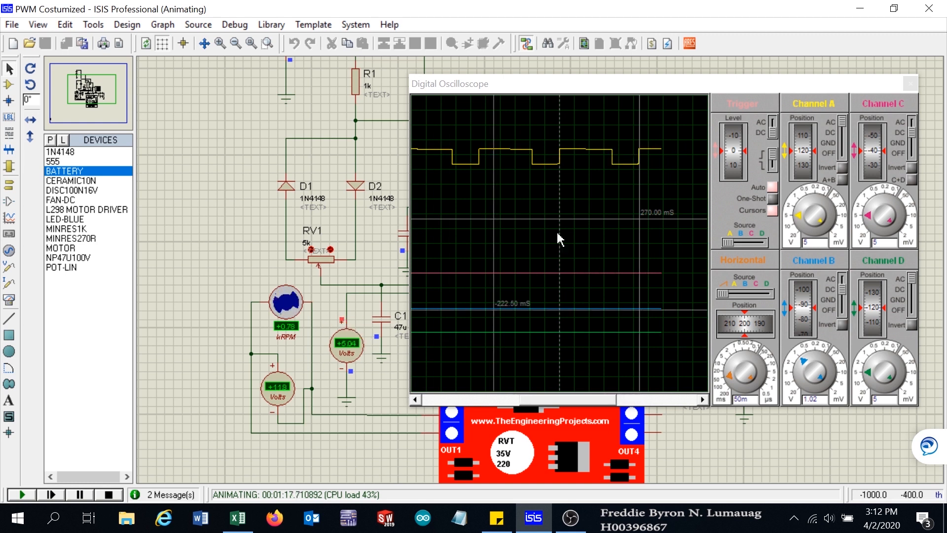
- Move the oscilloscope window aside to view the circuit, then move it back
{"action": "left_click_drag", "start_coordinate": [629, 89], "coordinate": [670, 325]}
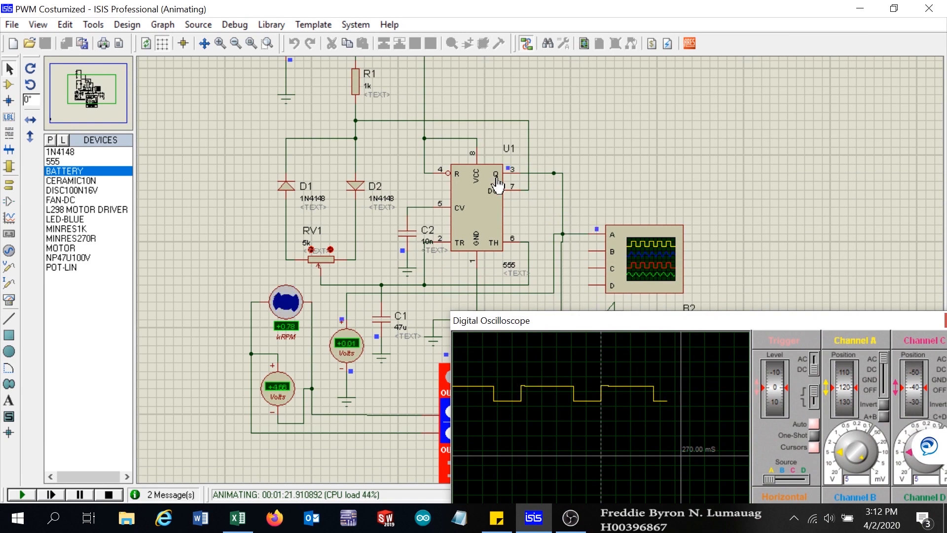
{"action": "left_click_drag", "start_coordinate": [693, 326], "coordinate": [635, 91]}
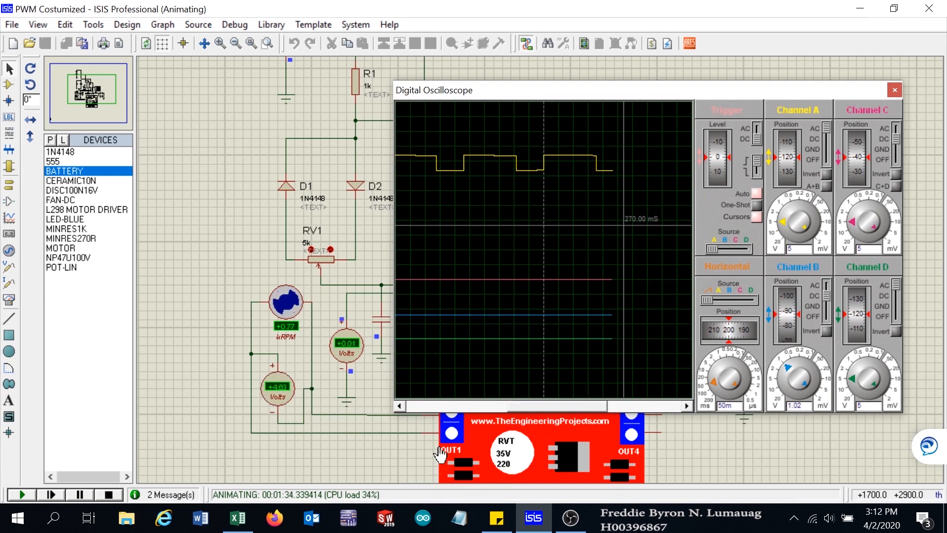
- Shift the oscilloscope window slightly, then pause and resume the simulation
{"action": "left_click_drag", "start_coordinate": [636, 94], "coordinate": [652, 89]}
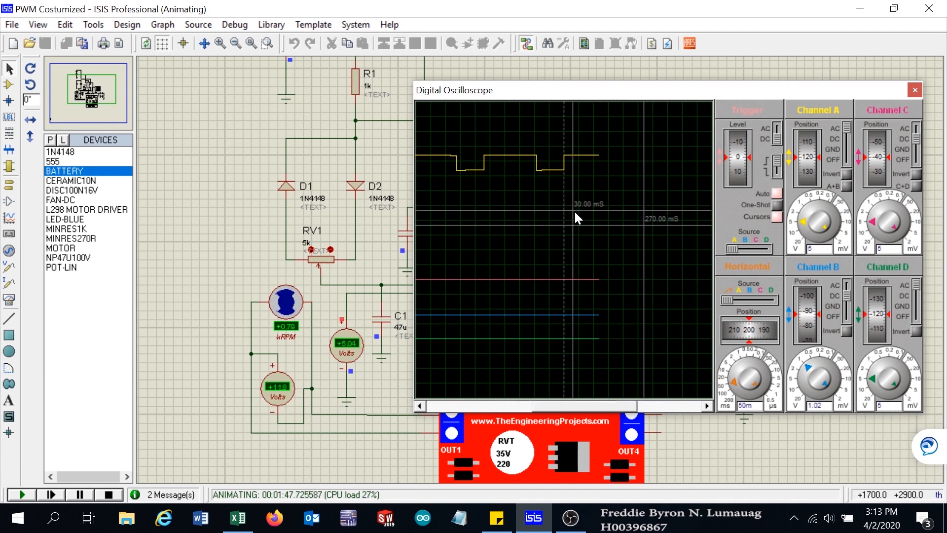
{"action": "left_click", "coordinate": [81, 495]}
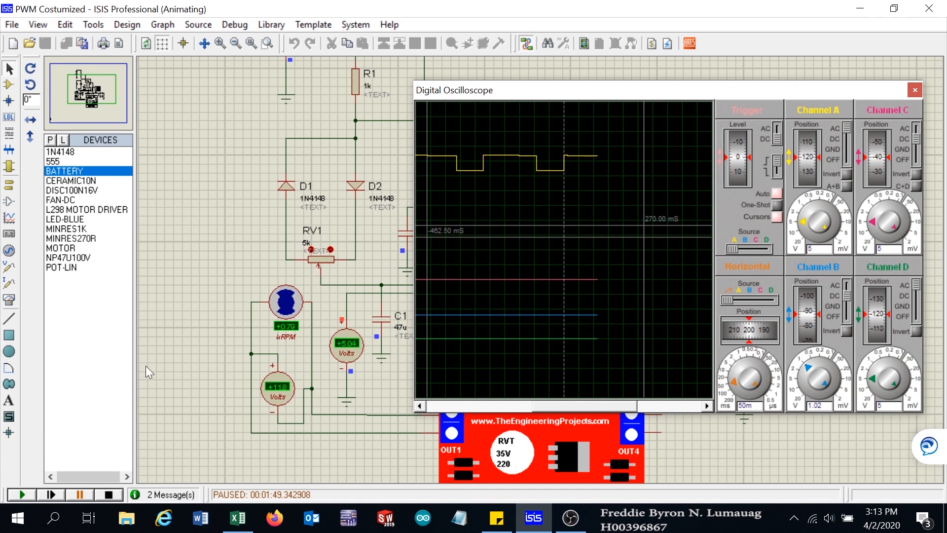
{"action": "left_click", "coordinate": [23, 493]}
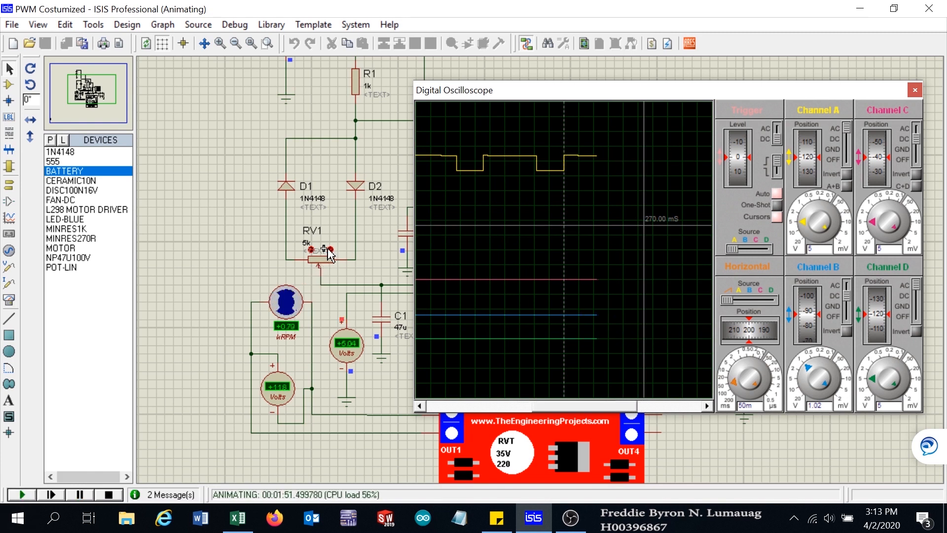
- Raise the RV1 potentiometer setting three steps, then lower it three steps
{"action": "left_click", "coordinate": [330, 252]}
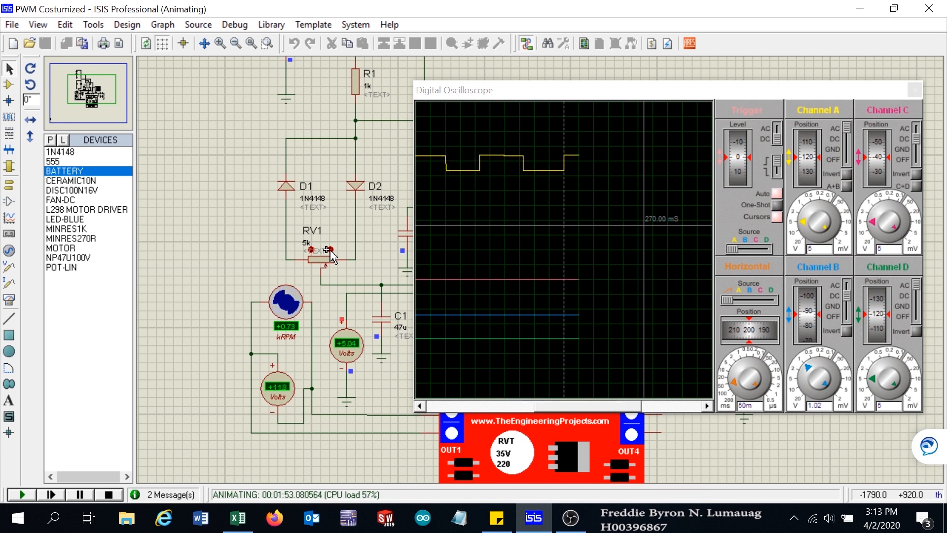
{"action": "left_click", "coordinate": [330, 250]}
{"action": "left_click", "coordinate": [330, 250]}
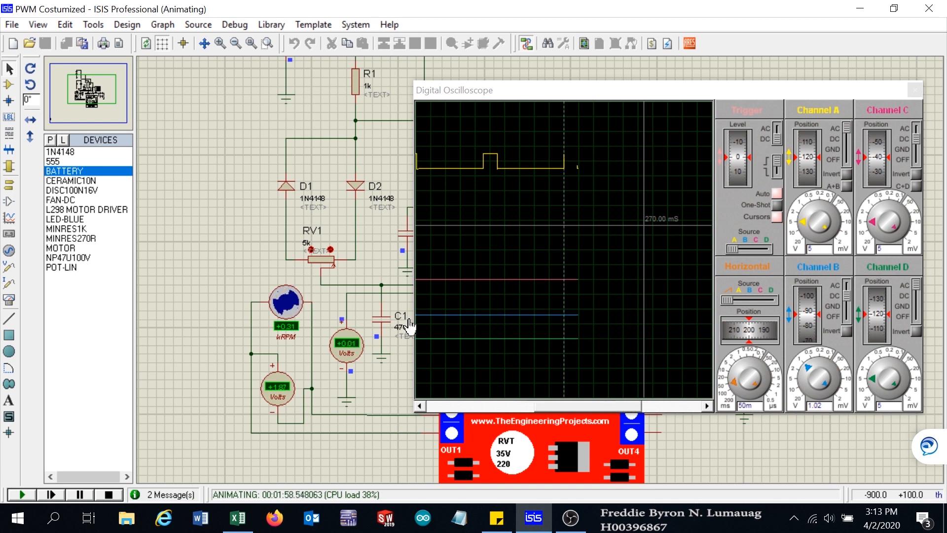
{"action": "left_click", "coordinate": [311, 250]}
{"action": "left_click", "coordinate": [311, 251]}
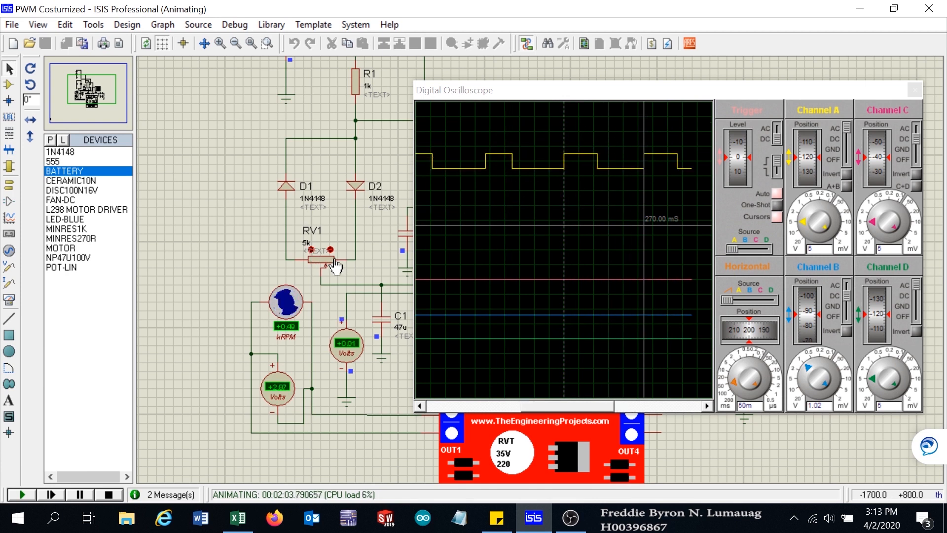
{"action": "left_click", "coordinate": [311, 250]}
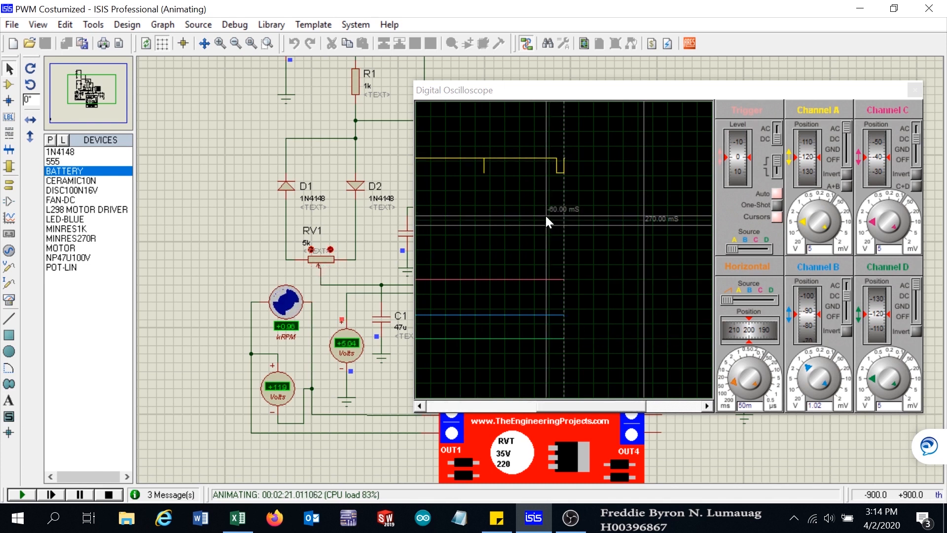
- Stop and restart the simulation, then stop it again
{"action": "left_click", "coordinate": [115, 493]}
{"action": "left_click", "coordinate": [21, 495]}
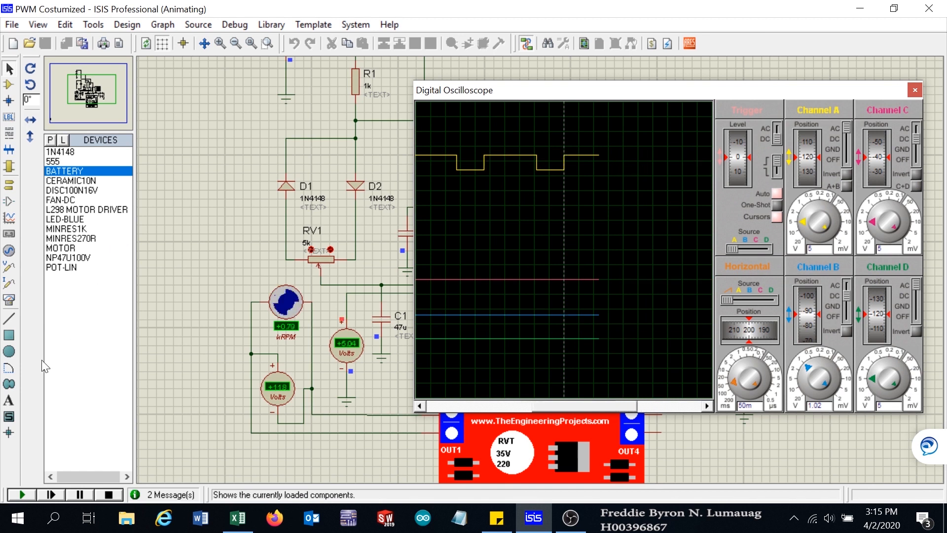
{"action": "left_click", "coordinate": [81, 494]}
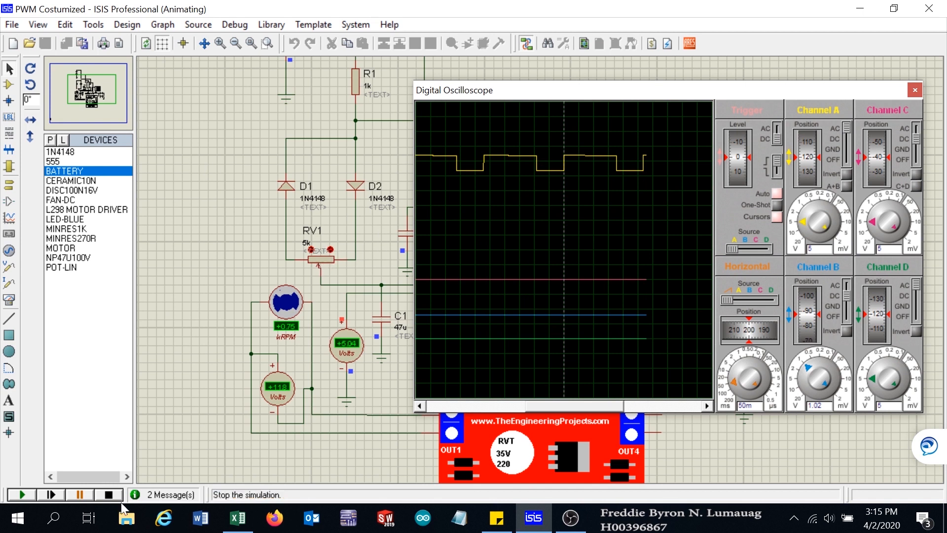
{"action": "left_click", "coordinate": [109, 494]}
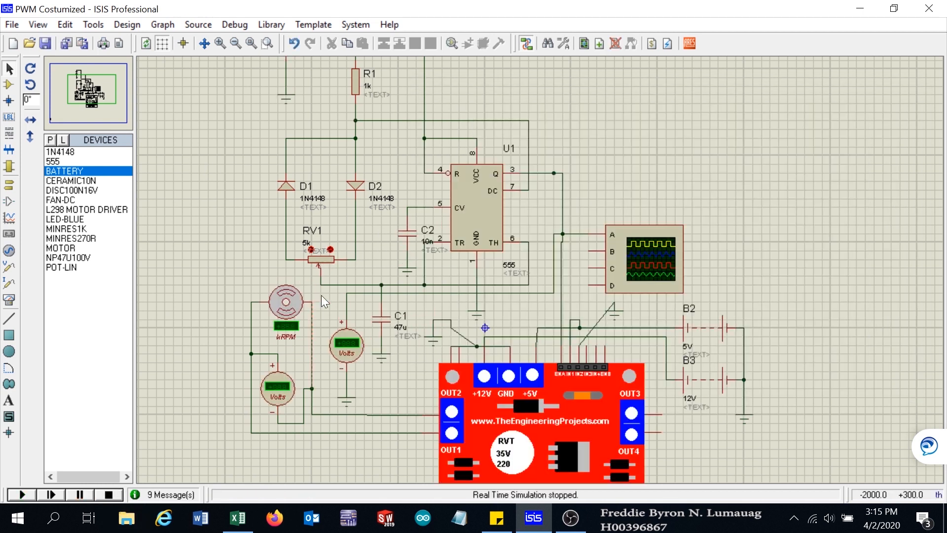
- Raise the RV1 setting one step while stopped, then run the simulation and pause it
{"action": "left_click", "coordinate": [329, 249]}
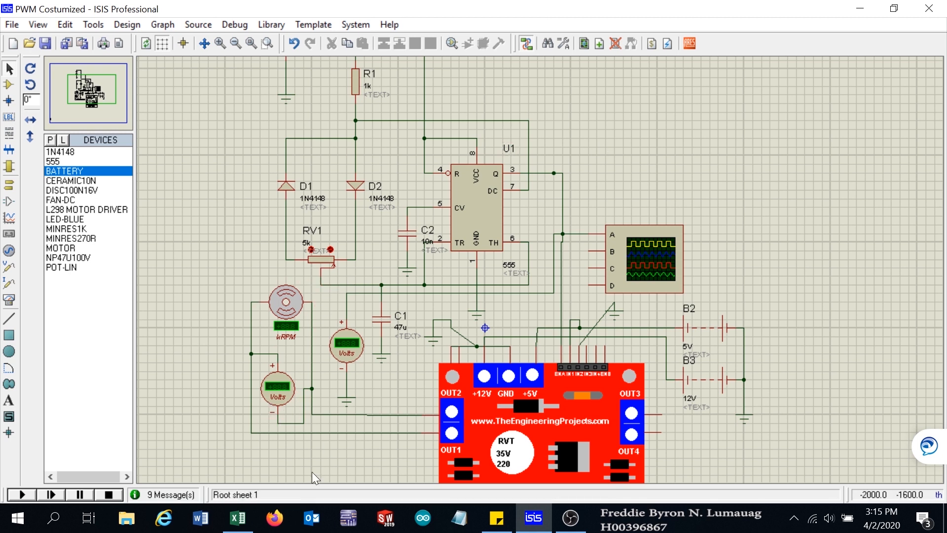
{"action": "left_click", "coordinate": [21, 493]}
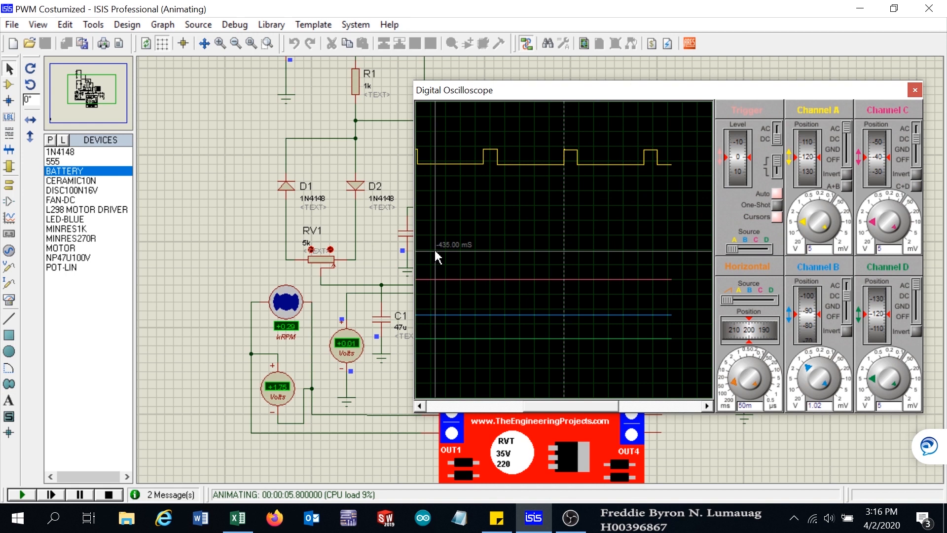
{"action": "left_click", "coordinate": [78, 495]}
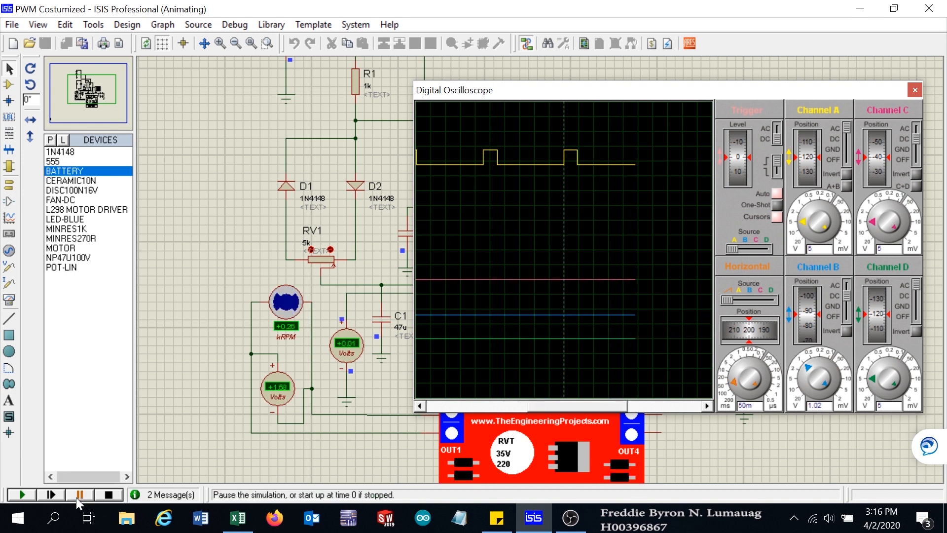
{"action": "left_click", "coordinate": [237, 518]}
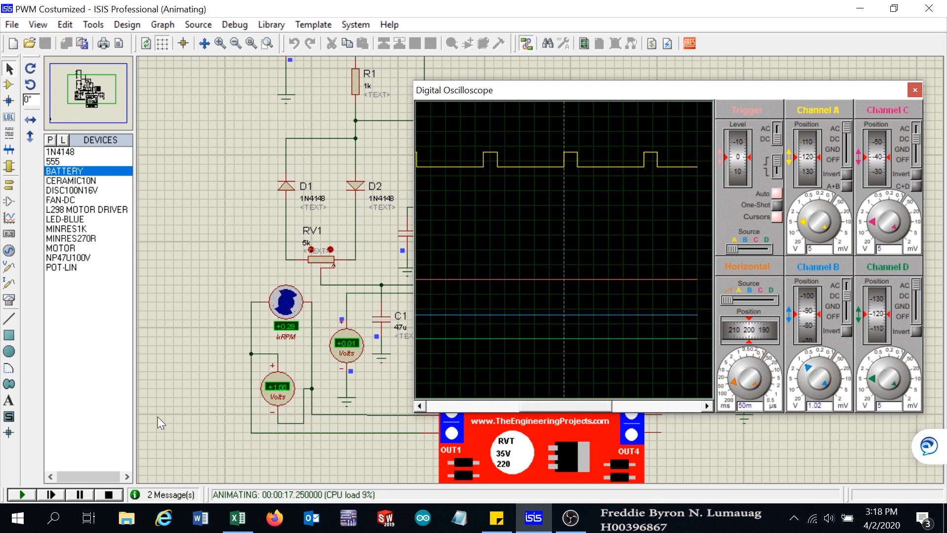
{"action": "left_click", "coordinate": [77, 495]}
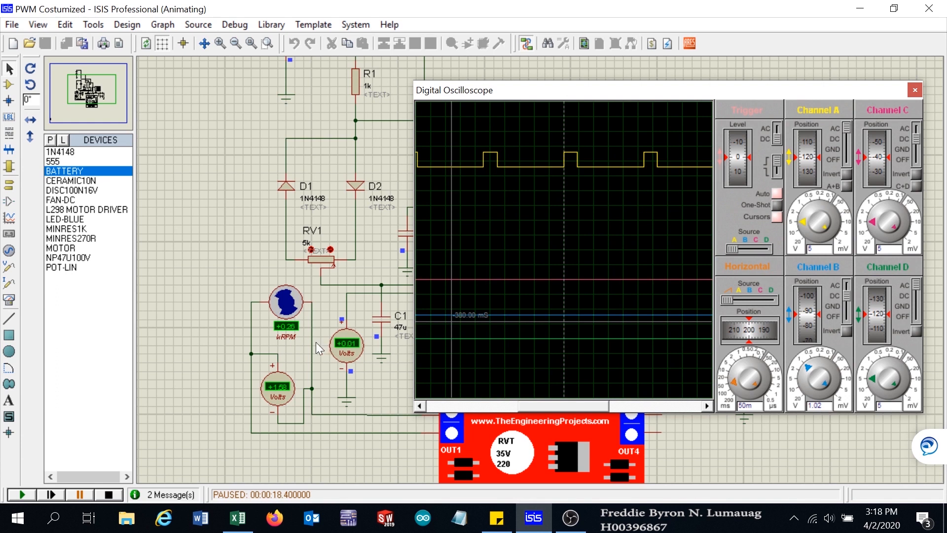
- Place the simulator window beside the Excel sheet and move the oscilloscope window further right
{"action": "left_click", "coordinate": [242, 336]}
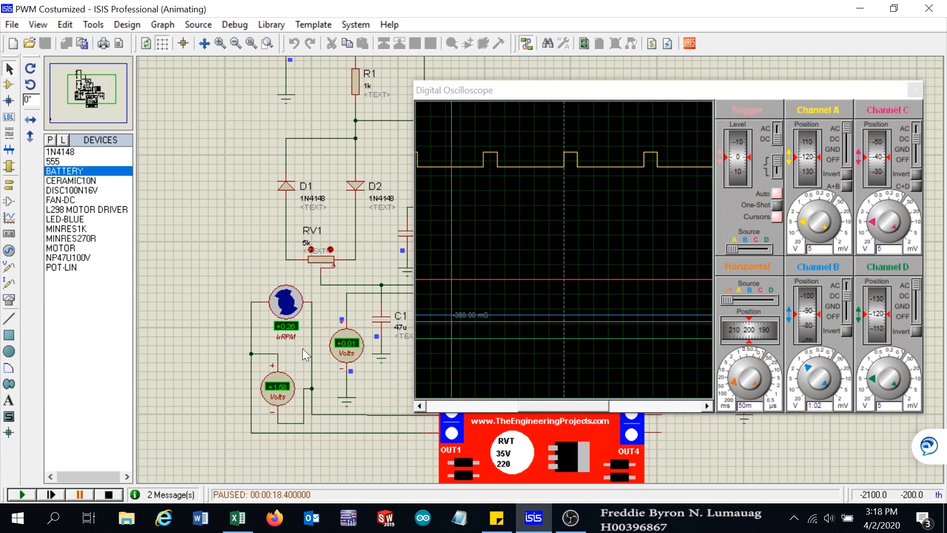
{"action": "key", "text": "F6"}
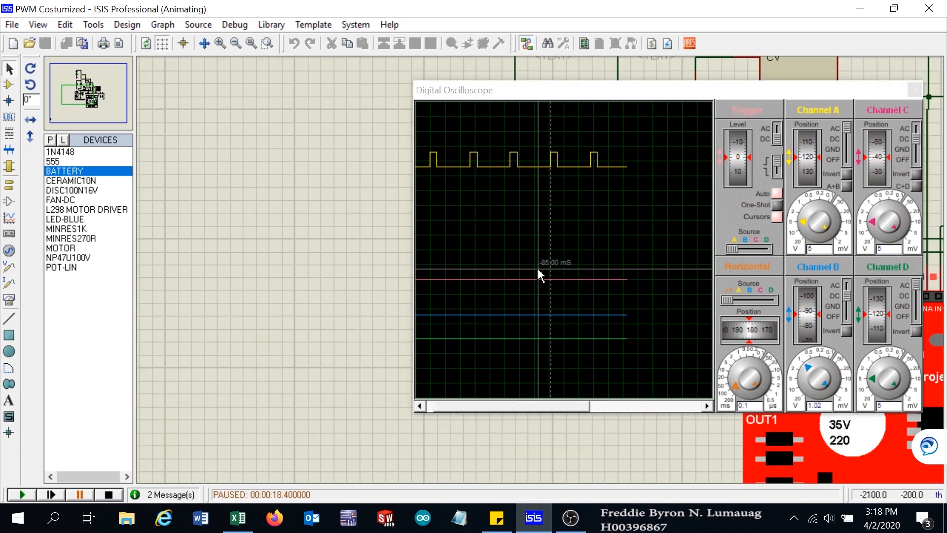
{"action": "scroll", "coordinate": [536, 266], "scroll_direction": "up", "scroll_amount": 1}
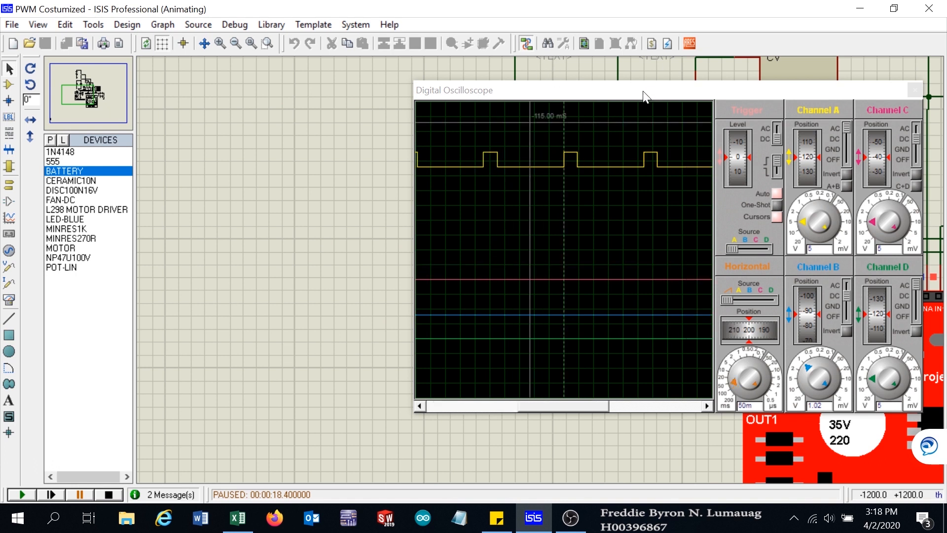
{"action": "left_click", "coordinate": [77, 89]}
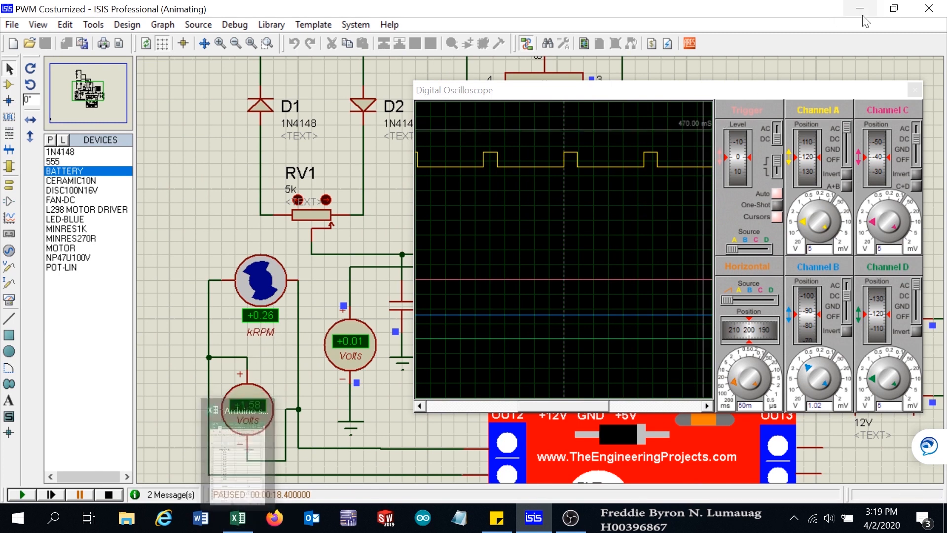
{"action": "left_click", "coordinate": [895, 9]}
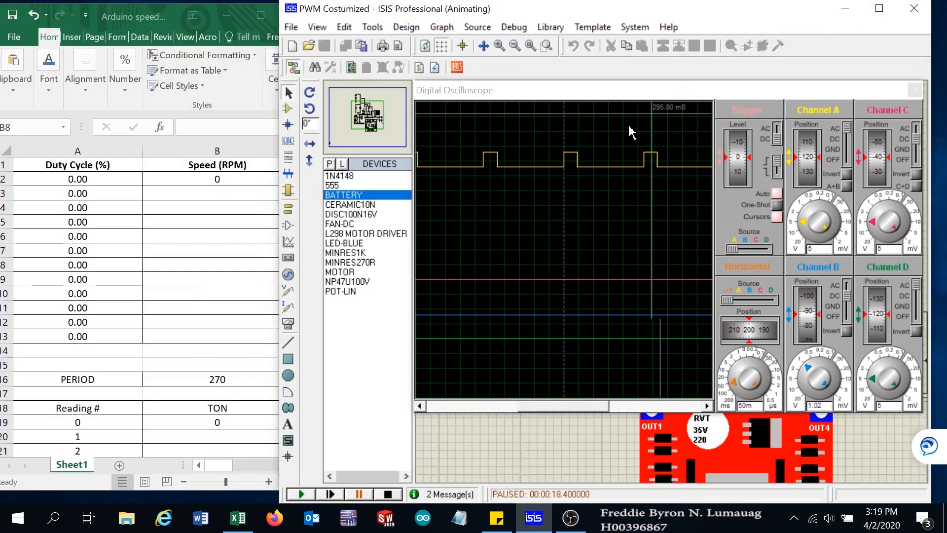
{"action": "left_click_drag", "start_coordinate": [576, 99], "coordinate": [750, 99]}
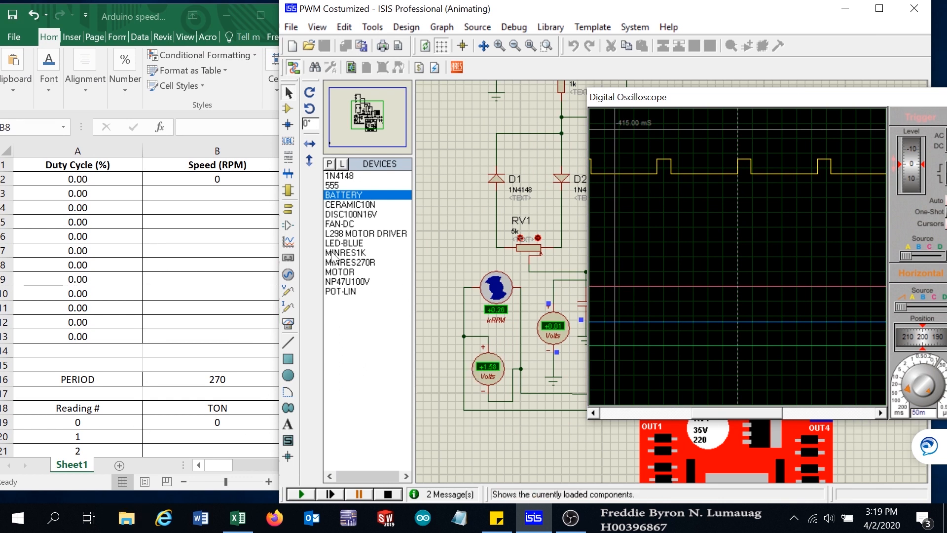
- Enter a speed of 260 RPM in cell B3
{"action": "left_click", "coordinate": [216, 192]}
{"action": "left_click", "coordinate": [215, 191]}
{"action": "type", "text": "260"}
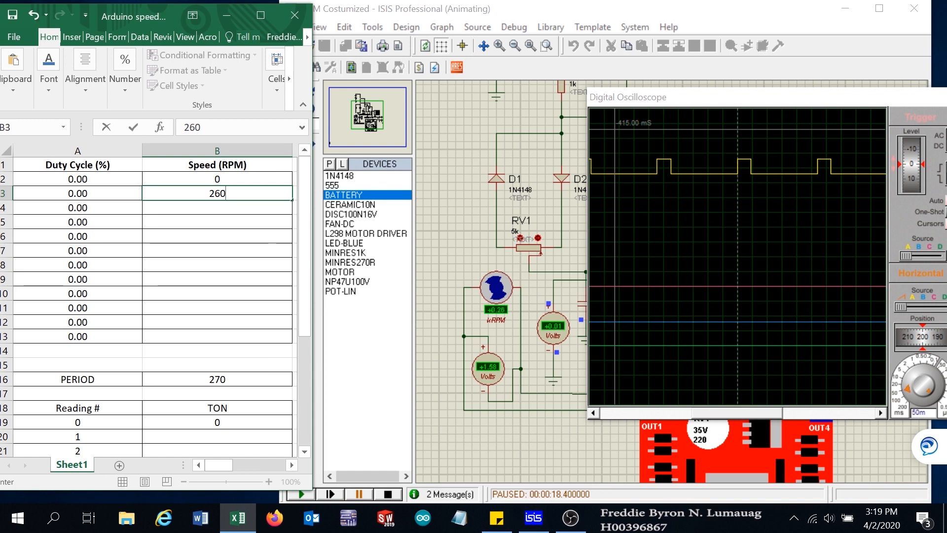
- Clear all oscilloscope cursors and place a new time cursor on the Channel A pulse edge
{"action": "left_click", "coordinate": [751, 213]}
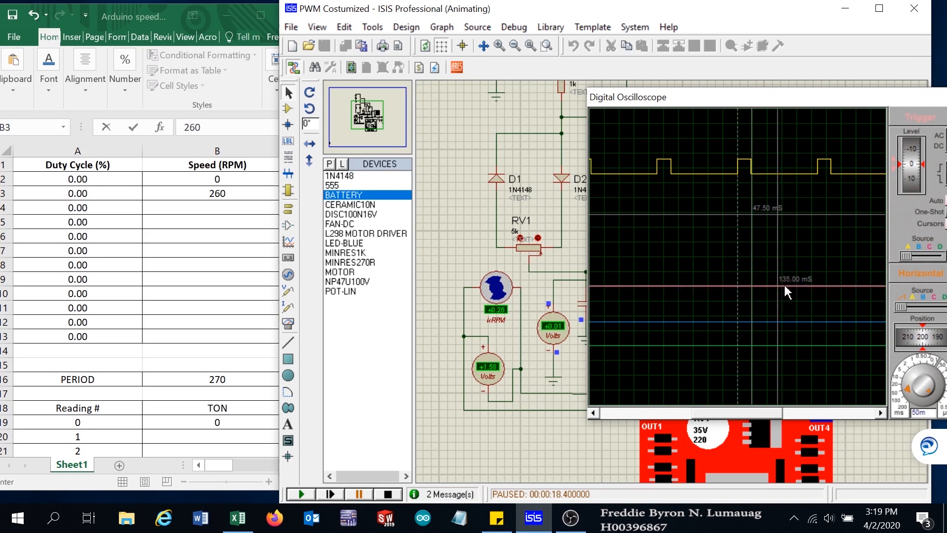
{"action": "right_click", "coordinate": [785, 248]}
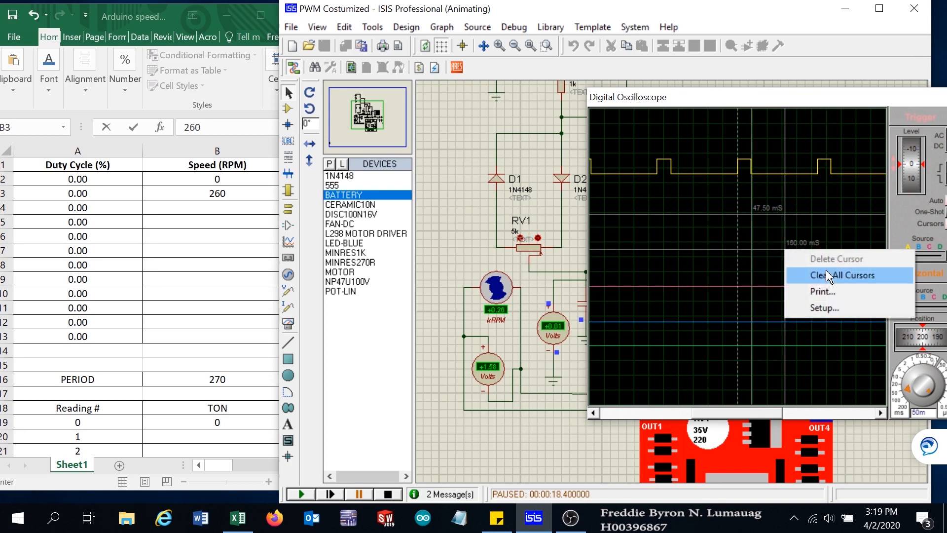
{"action": "left_click", "coordinate": [827, 282]}
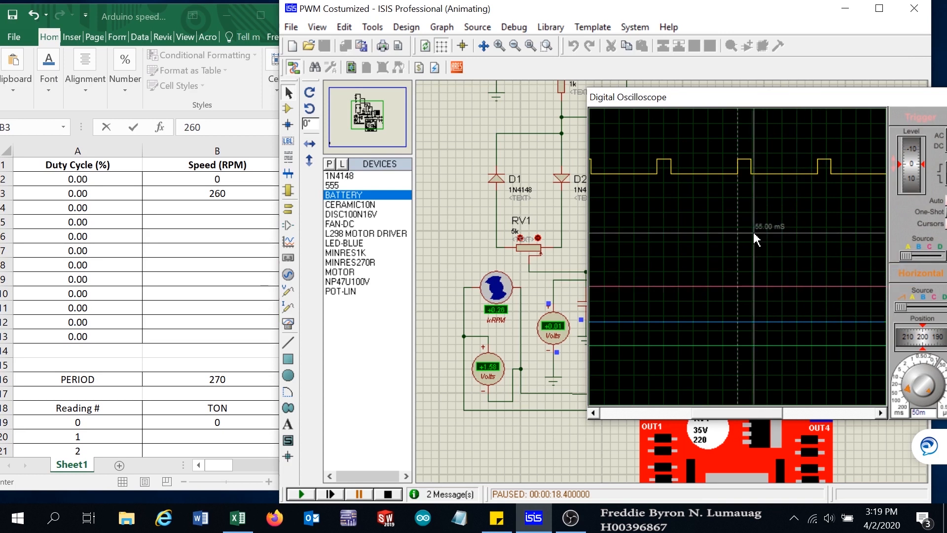
{"action": "left_click", "coordinate": [750, 236]}
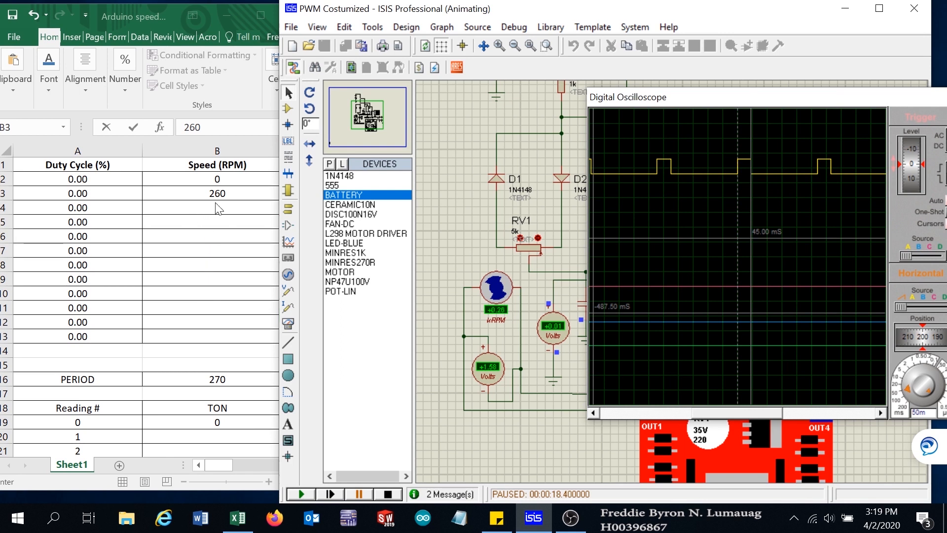
- Enter a TON value of 45 in cell B20 for reading 1
{"action": "left_click", "coordinate": [217, 442]}
{"action": "left_click", "coordinate": [214, 435]}
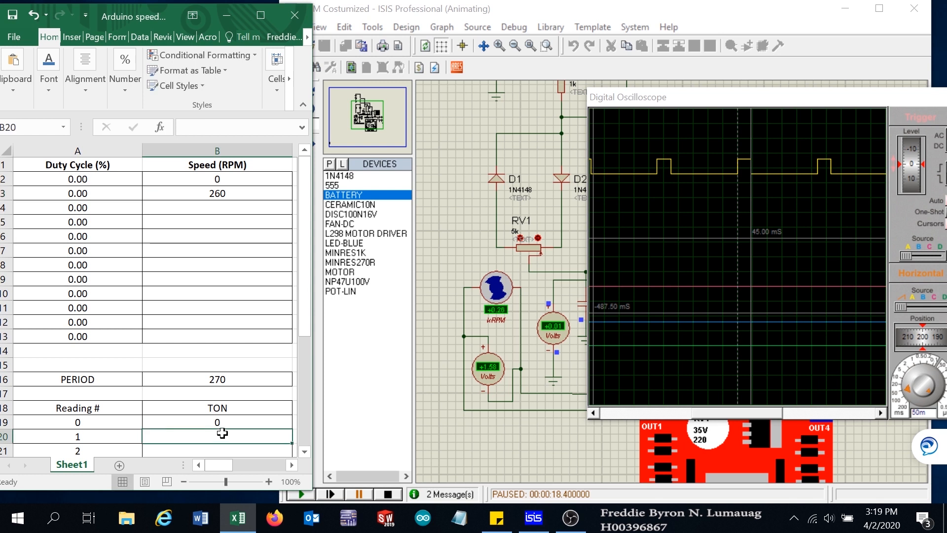
{"action": "type", "text": "45"}
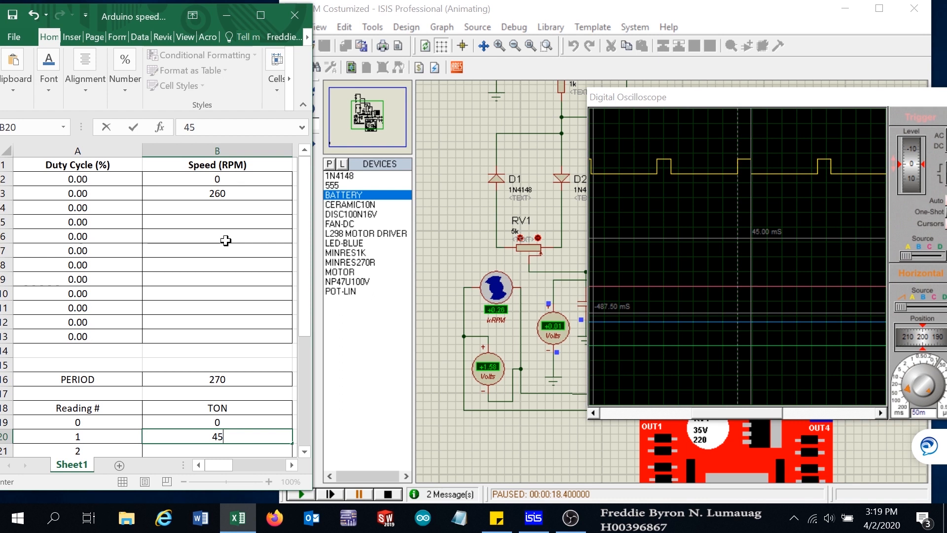
{"action": "left_click", "coordinate": [223, 210]}
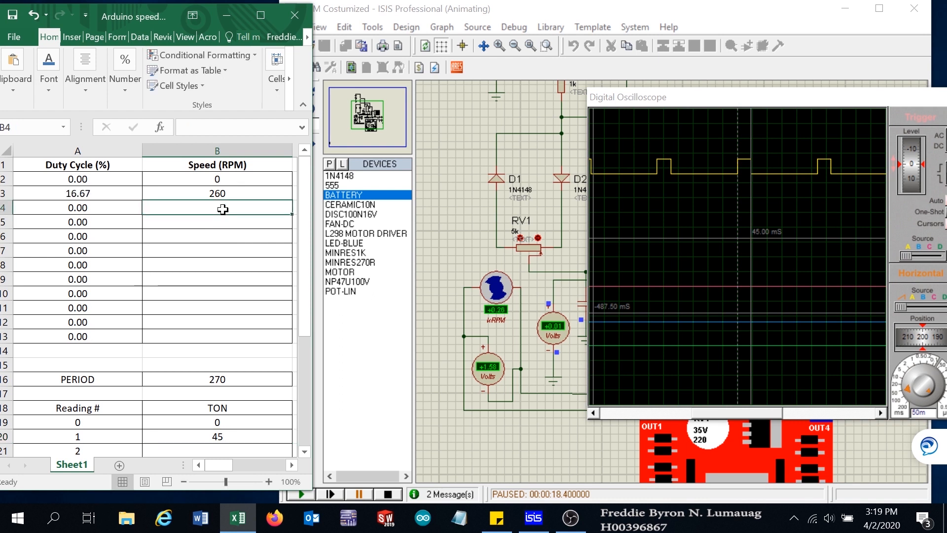
- Resume the simulation and lower the RV1 potentiometer setting two steps
{"action": "left_click", "coordinate": [358, 493]}
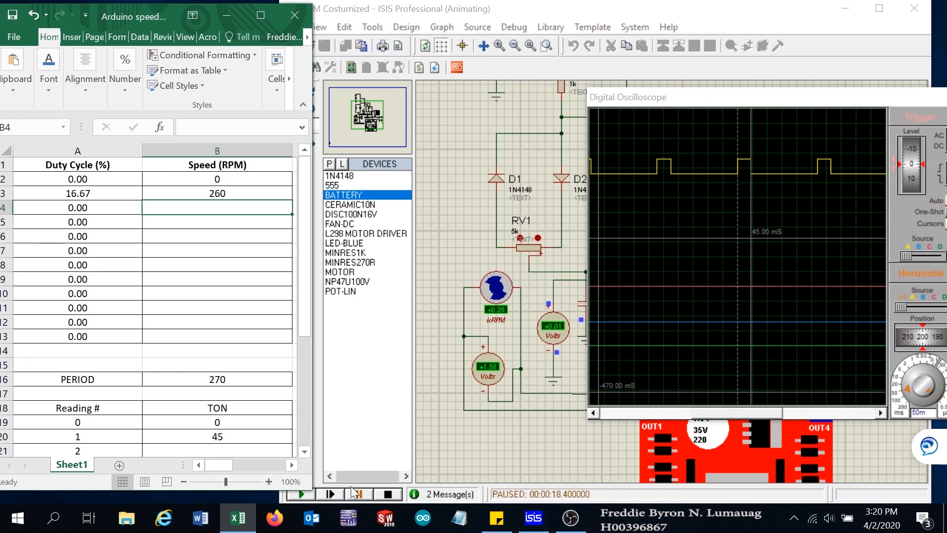
{"action": "left_click", "coordinate": [301, 495]}
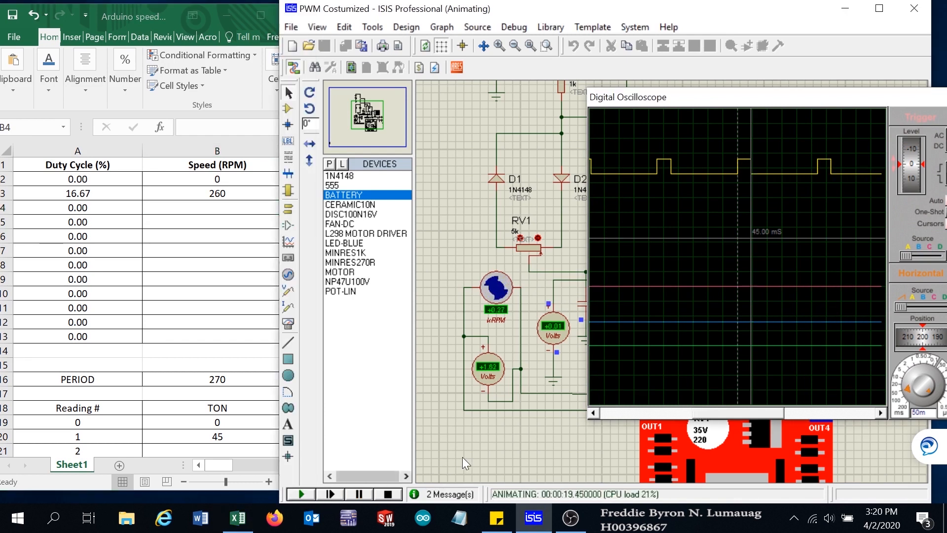
{"action": "left_click", "coordinate": [520, 238]}
{"action": "left_click", "coordinate": [520, 238]}
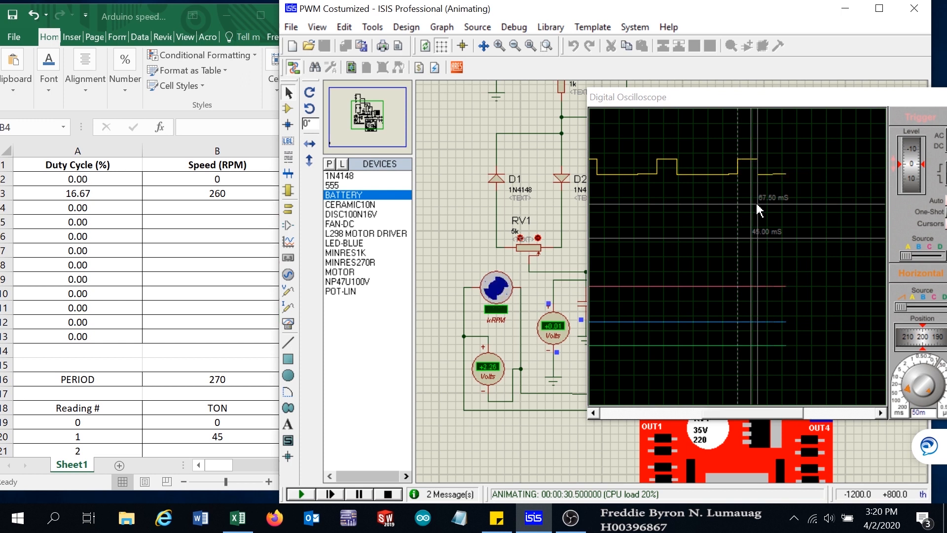
- Place a time cursor on the Channel A pulse, pause the simulation, and select cell B4
{"action": "left_click", "coordinate": [757, 204]}
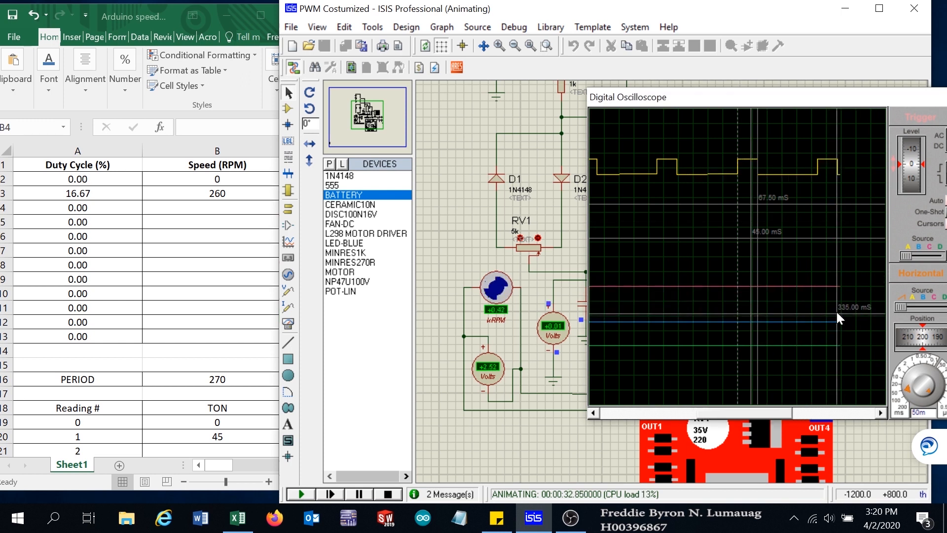
{"action": "left_click", "coordinate": [360, 493]}
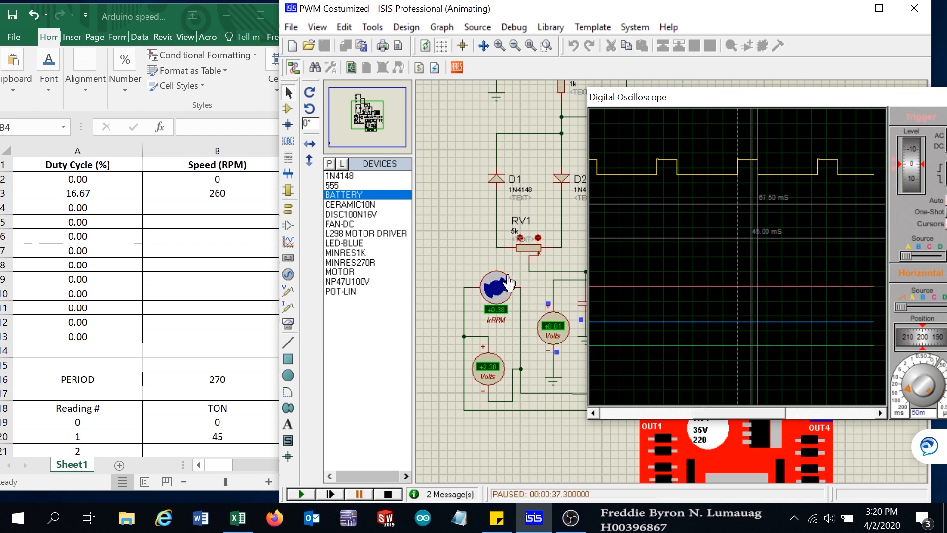
{"action": "left_click", "coordinate": [216, 207]}
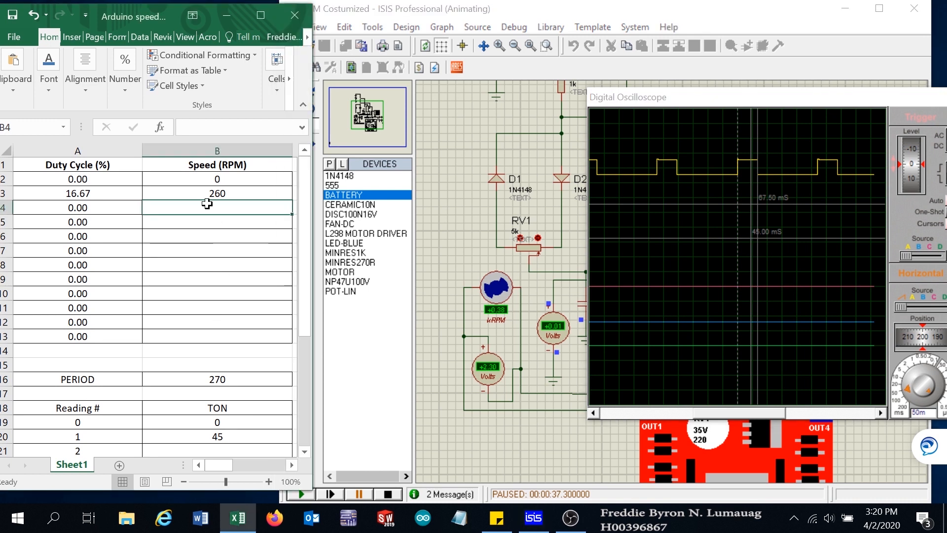
- Enter a speed of 380 in cell B4 and a TON of 67.5 in cell B21 for reading 2
{"action": "type", "text": "380"}
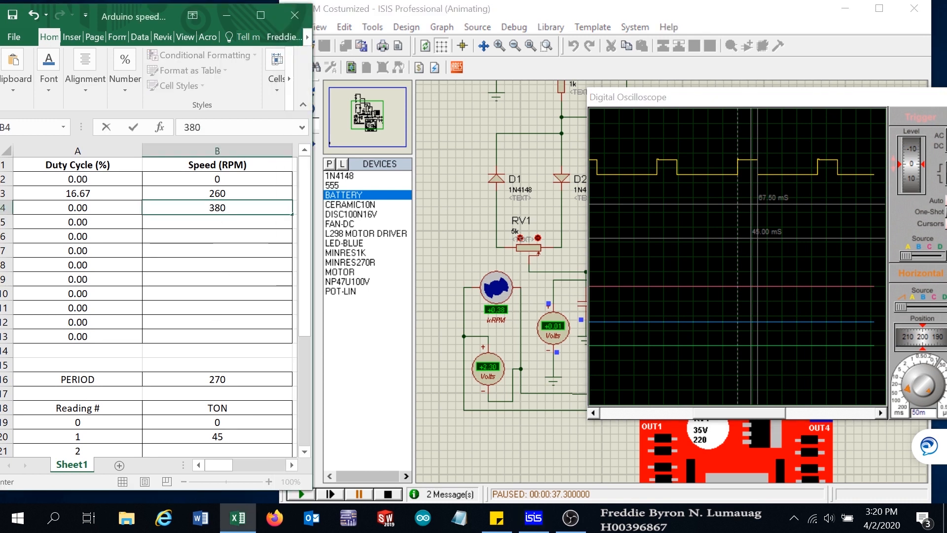
{"action": "left_click", "coordinate": [243, 451]}
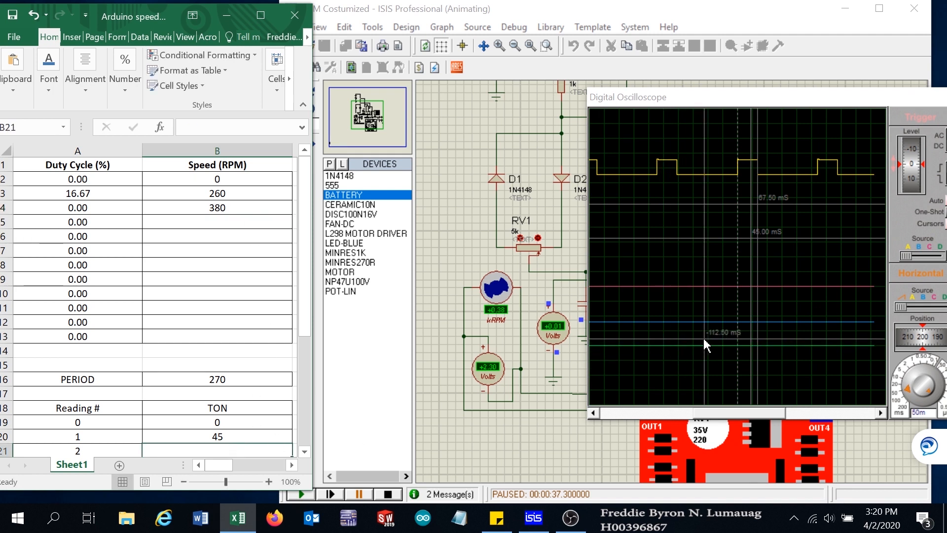
{"action": "left_click_drag", "start_coordinate": [308, 298], "coordinate": [305, 341]}
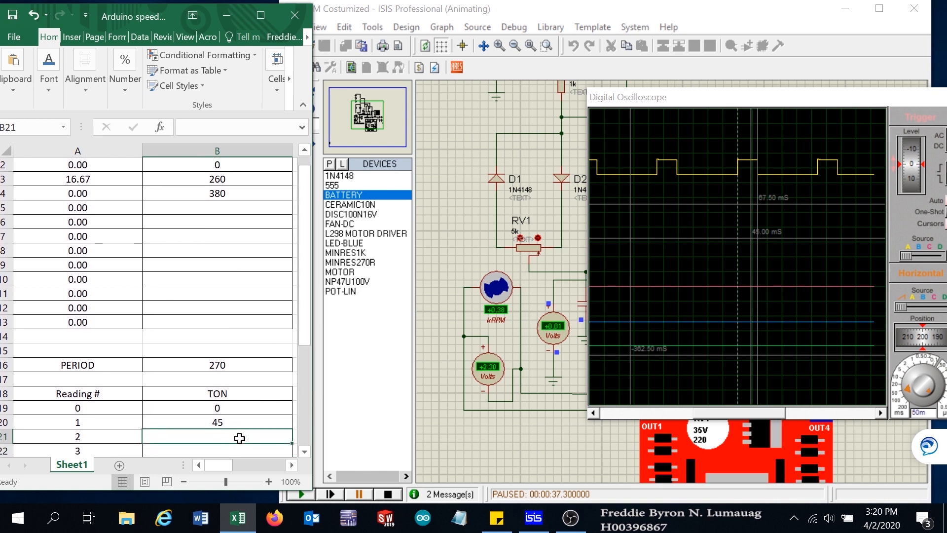
{"action": "type", "text": "67.5"}
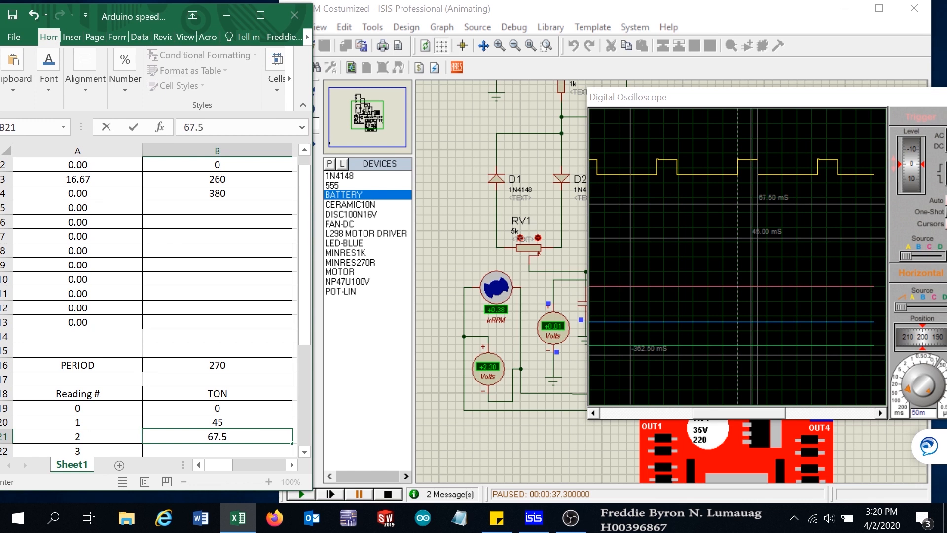
{"action": "key", "text": "Return"}
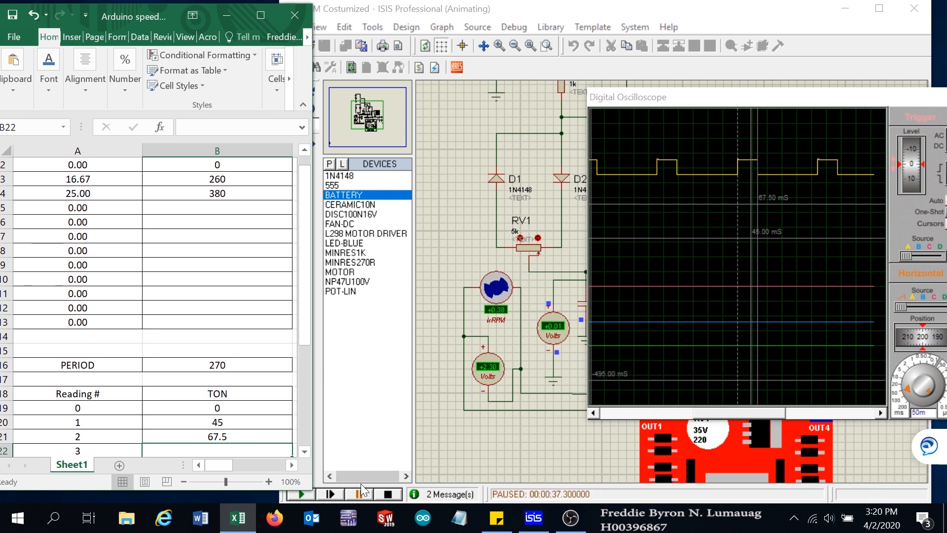
- Resume the simulation and clear all oscilloscope cursors
{"action": "left_click", "coordinate": [299, 497]}
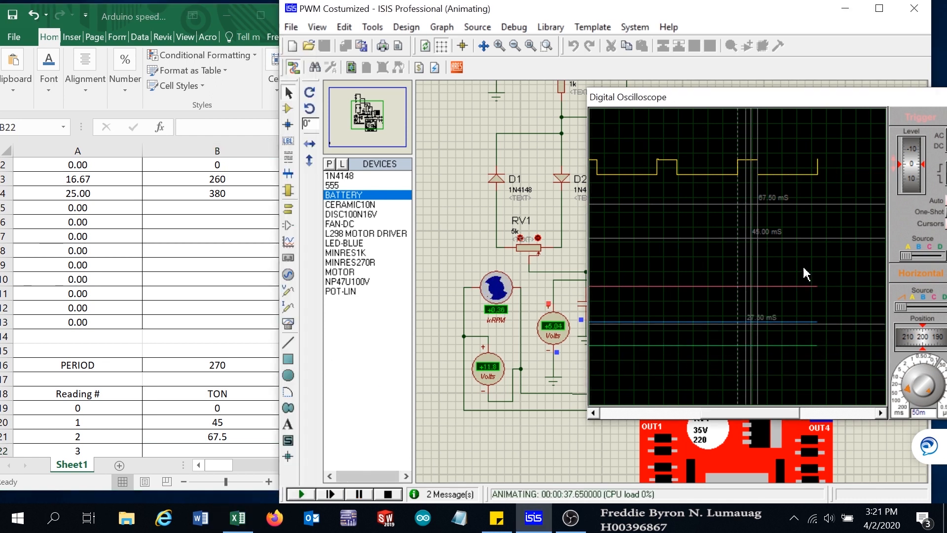
{"action": "right_click", "coordinate": [817, 260]}
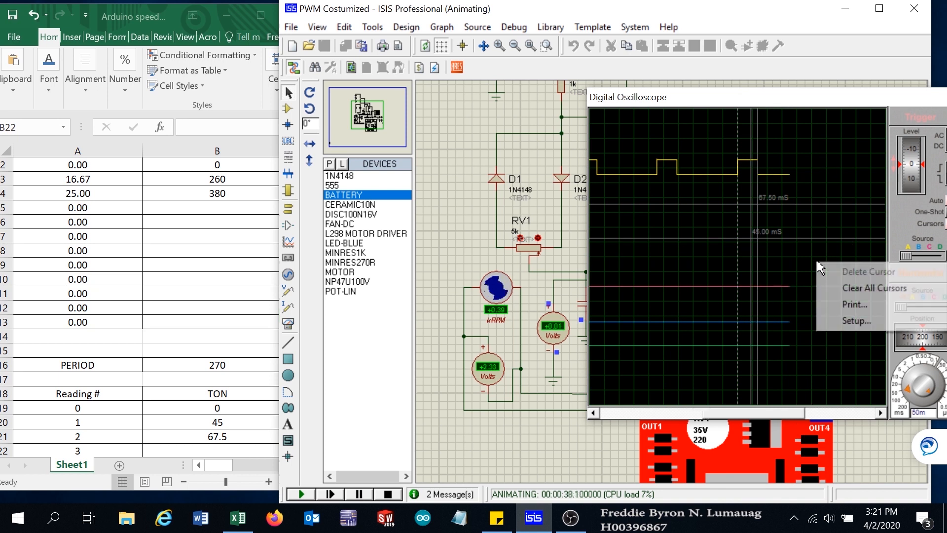
{"action": "left_click", "coordinate": [854, 286]}
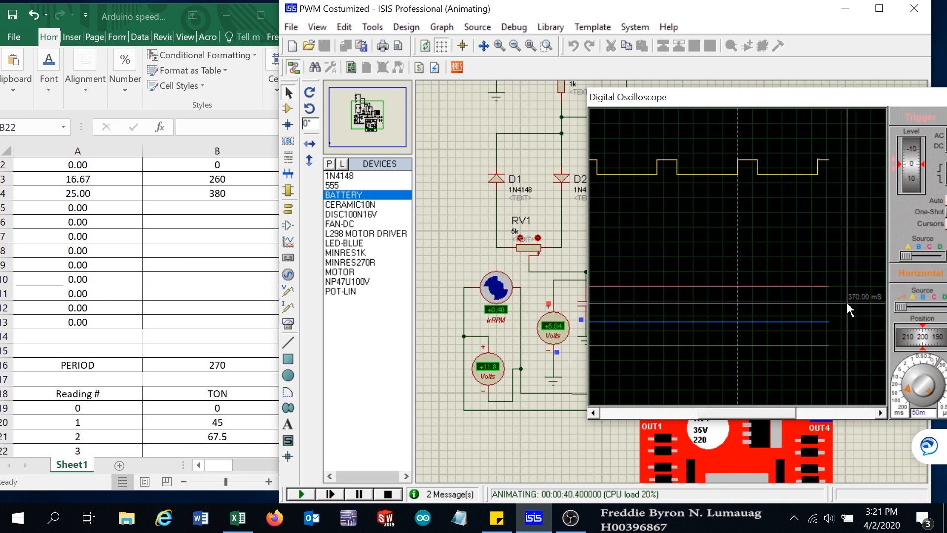
- Lower the RV1 potentiometer one step, pause the simulation, and place a time cursor on the Channel A pulse edge
{"action": "left_click", "coordinate": [522, 244]}
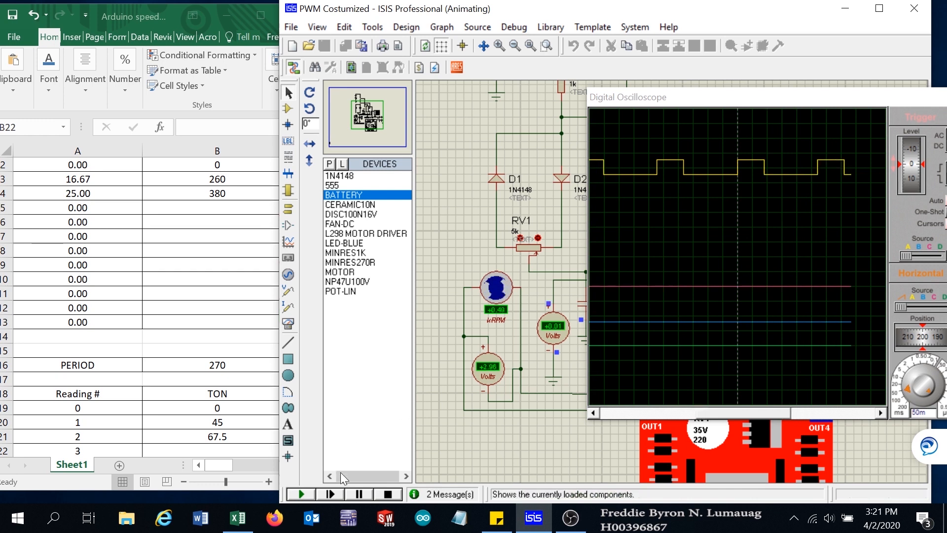
{"action": "left_click", "coordinate": [358, 493]}
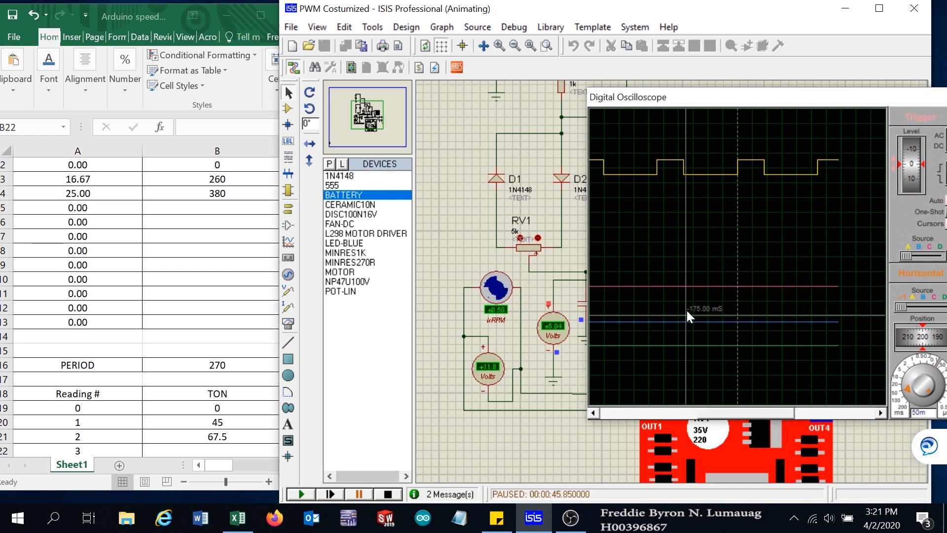
{"action": "left_click", "coordinate": [764, 248]}
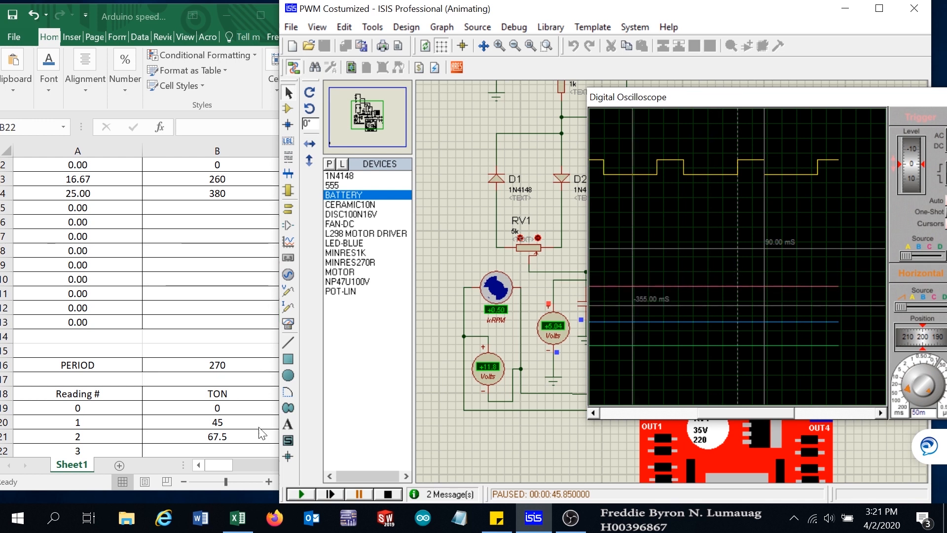
- Enter a TON value of 90 in cell B22 for reading 3
{"action": "left_click", "coordinate": [224, 452]}
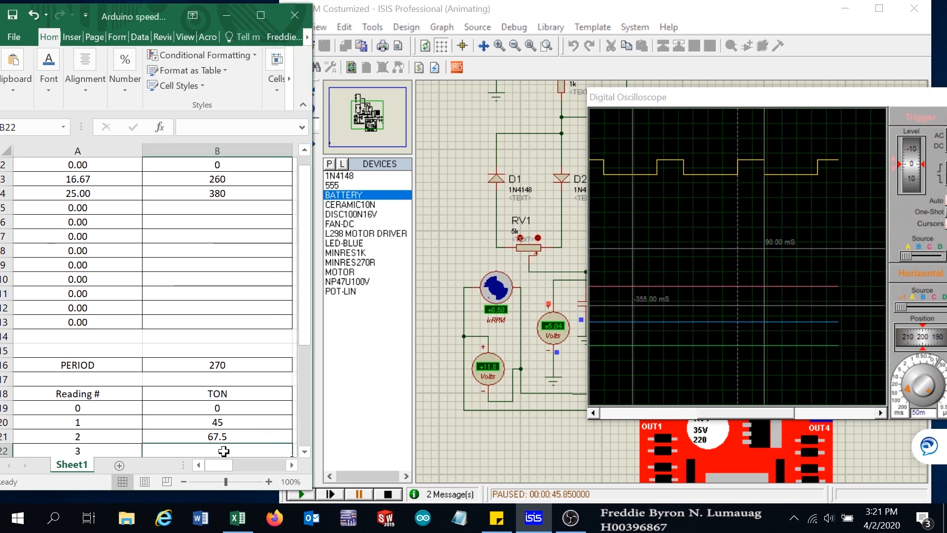
{"action": "type", "text": "90"}
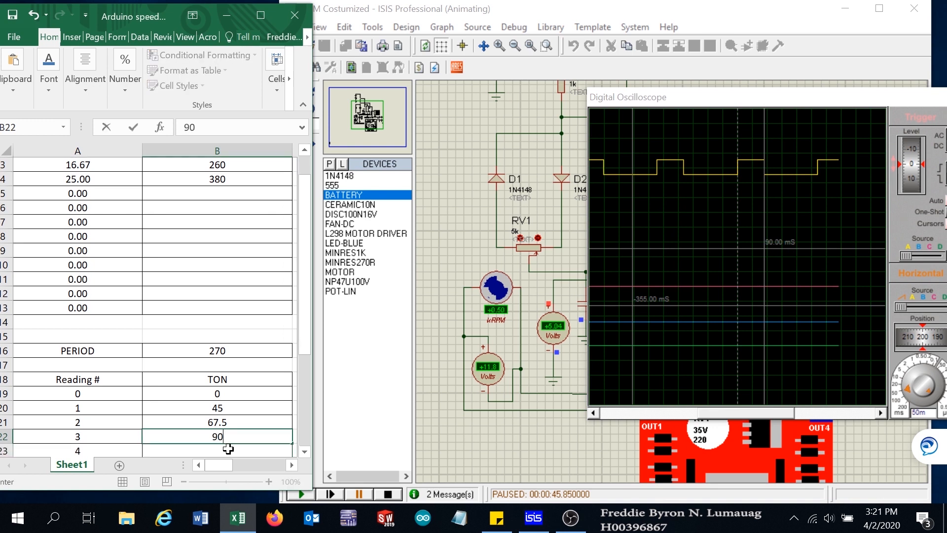
{"action": "left_click", "coordinate": [226, 194]}
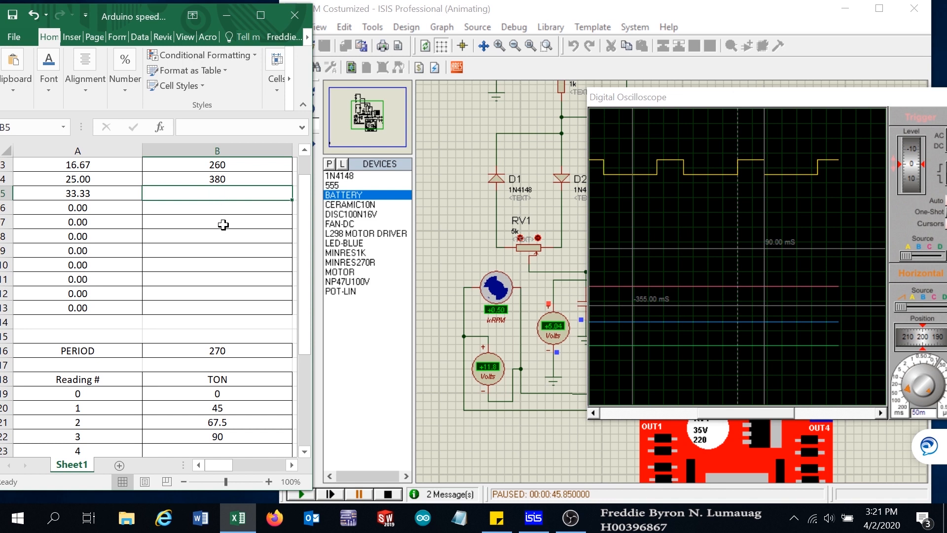
- Enter a speed of 500 in cell B5
{"action": "type", "text": "500"}
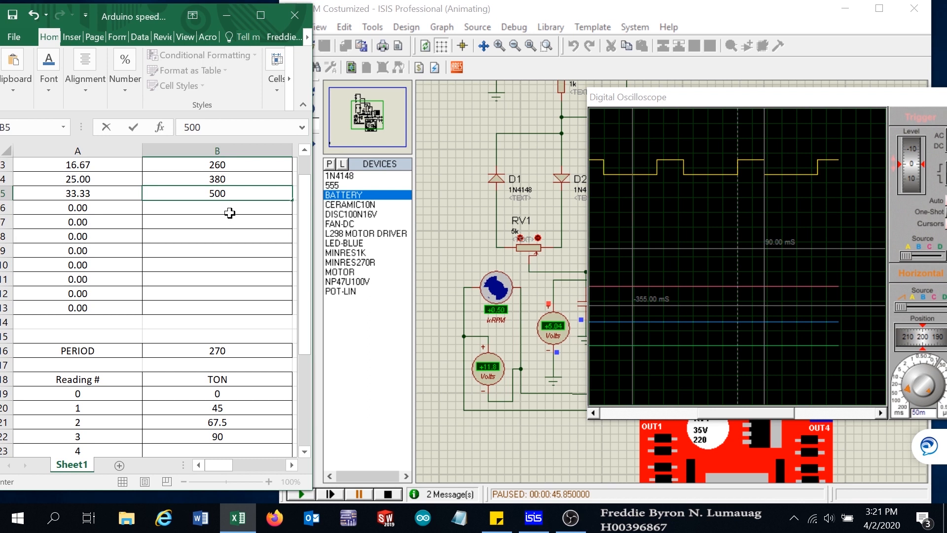
{"action": "key", "text": "Return"}
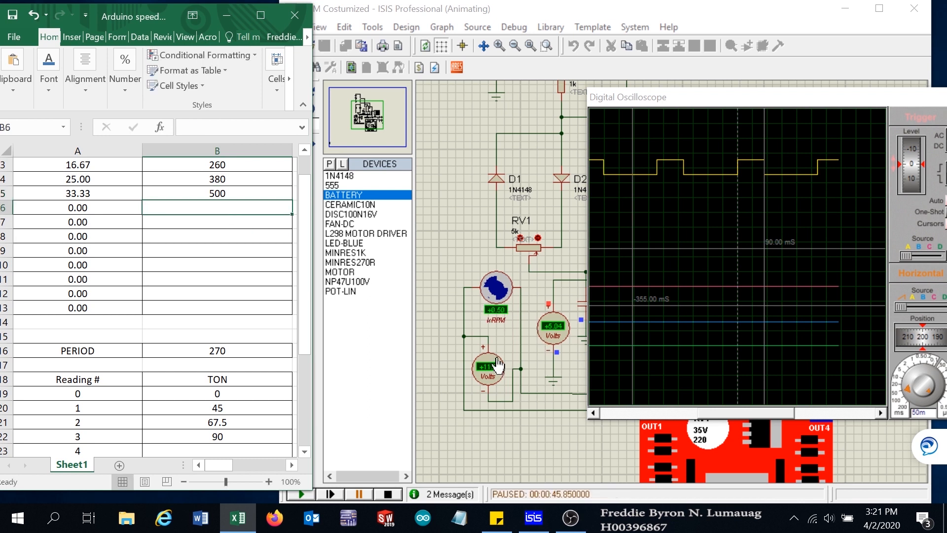
- Resume the simulation and clear all oscilloscope cursors
{"action": "left_click", "coordinate": [300, 495]}
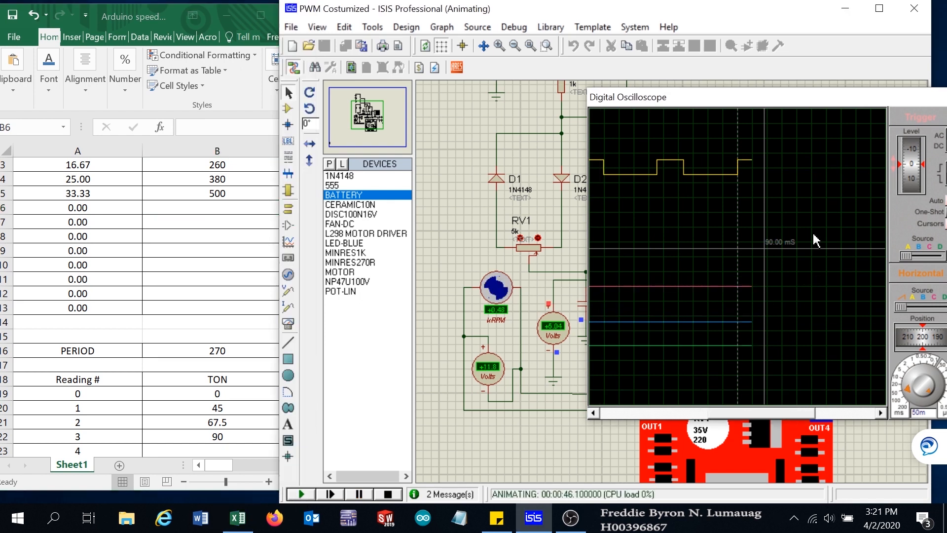
{"action": "right_click", "coordinate": [803, 218]}
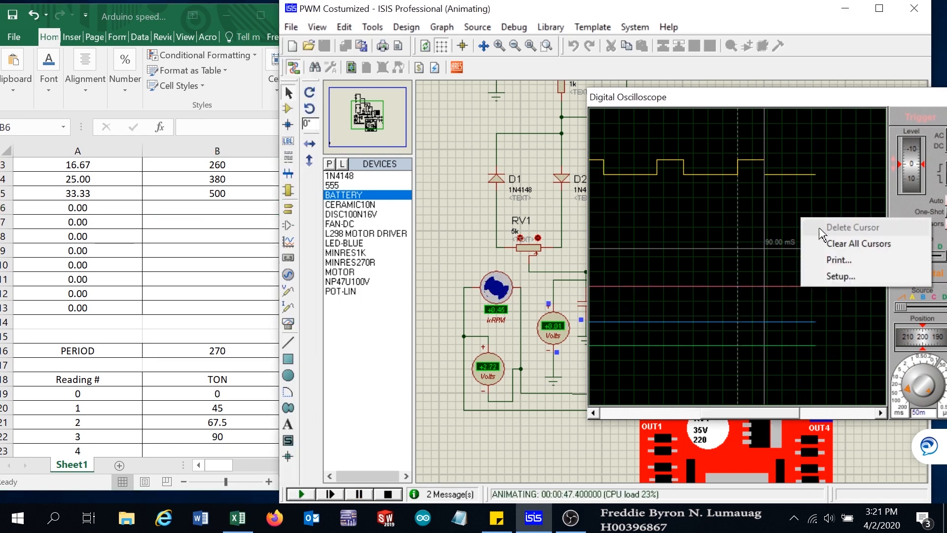
{"action": "left_click", "coordinate": [840, 239]}
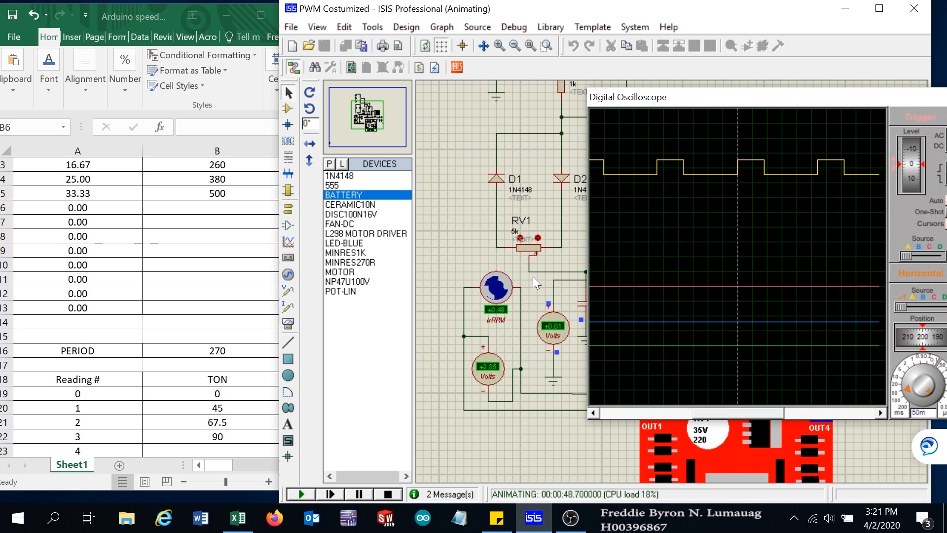
- Lower the RV1 potentiometer one step, pause the simulation, and place a time cursor on the Channel A pulse edge
{"action": "left_click", "coordinate": [520, 238]}
{"action": "left_click", "coordinate": [658, 285]}
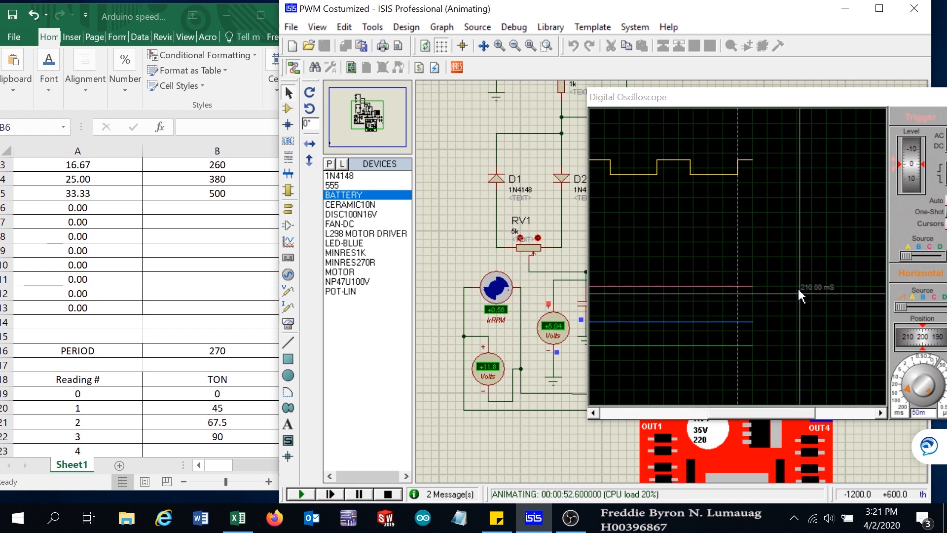
{"action": "left_click", "coordinate": [360, 494]}
{"action": "left_click", "coordinate": [360, 494]}
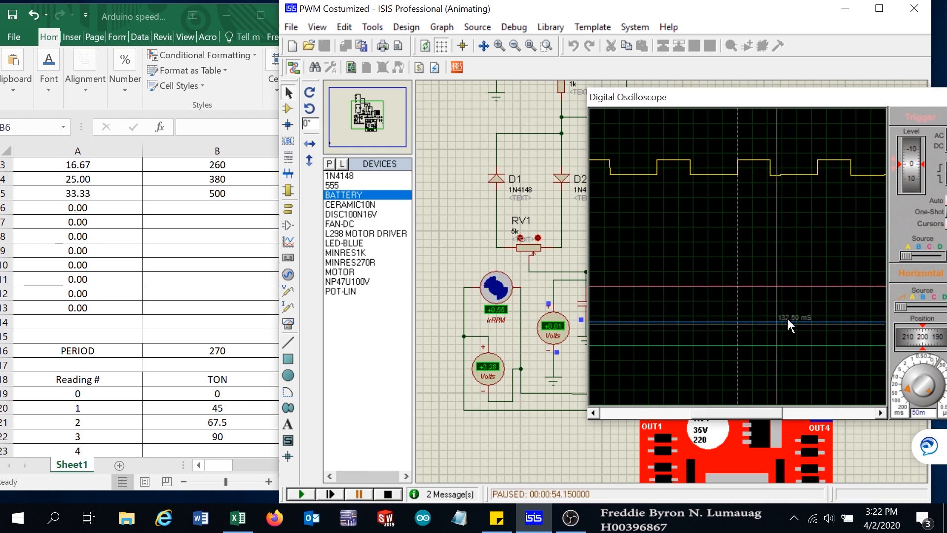
{"action": "left_click", "coordinate": [770, 279]}
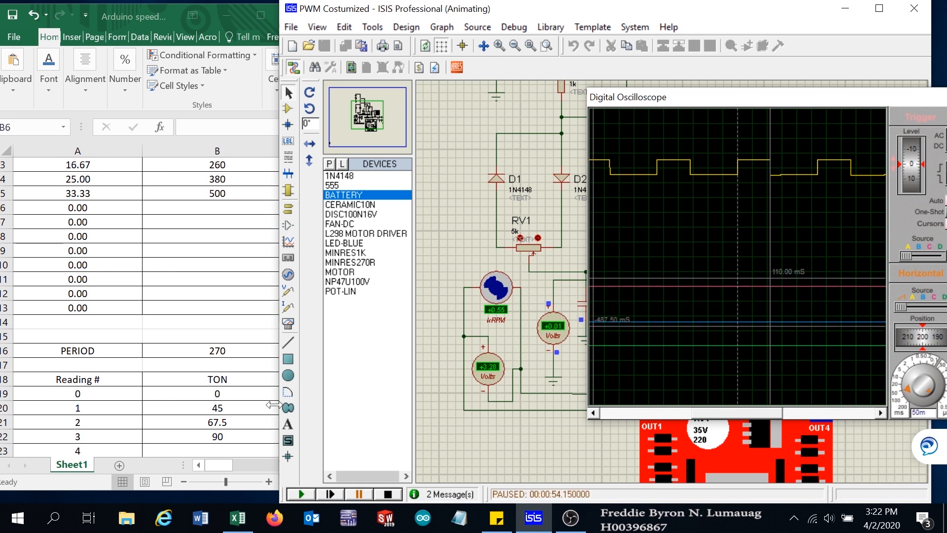
- Enter a TON value of 110 in cell B23 for reading 4
{"action": "left_click", "coordinate": [217, 450]}
{"action": "scroll", "coordinate": [245, 415], "scroll_direction": "down", "scroll_amount": 1}
{"action": "left_click", "coordinate": [216, 407]}
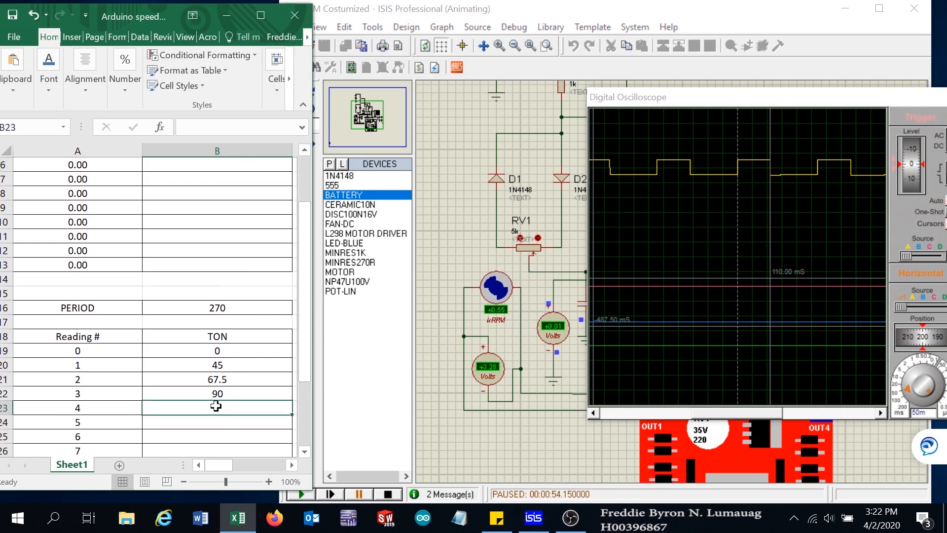
{"action": "type", "text": "110"}
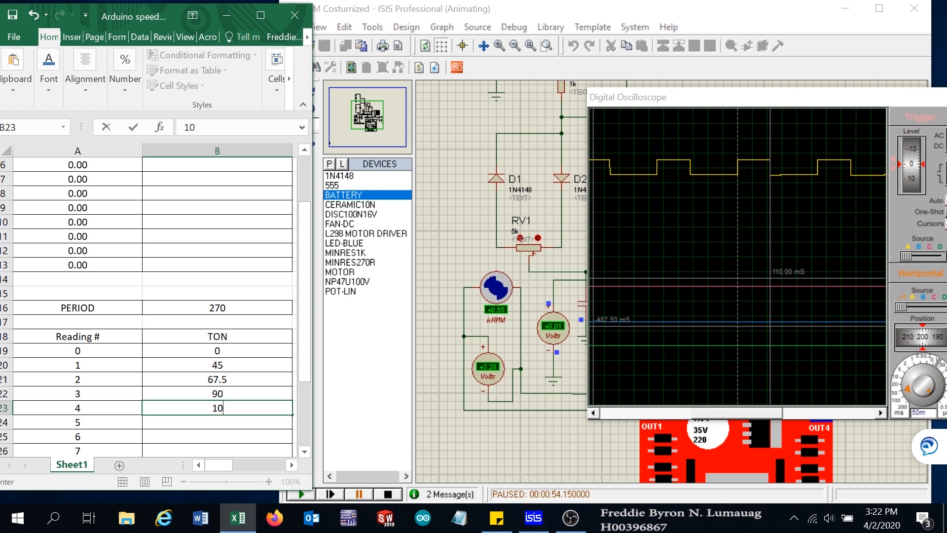
{"action": "left_click", "coordinate": [252, 385]}
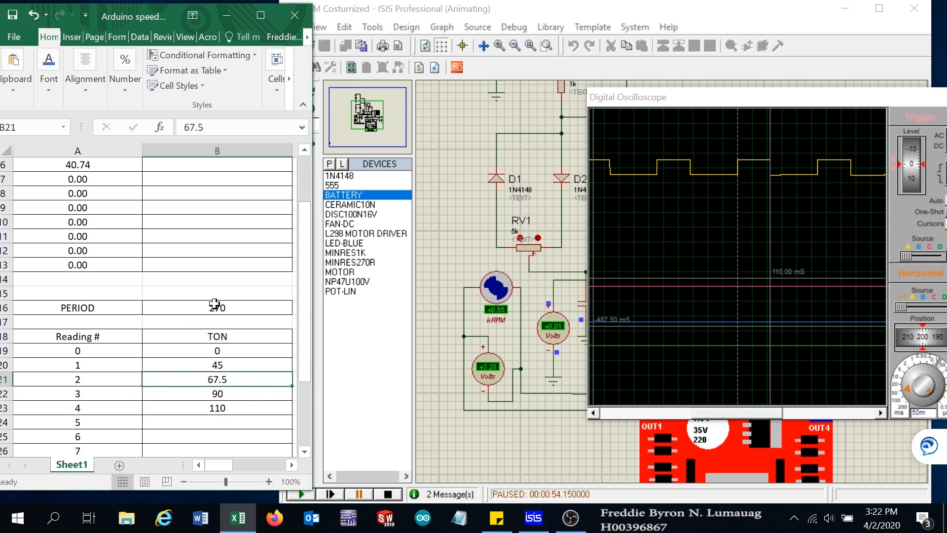
- Enter a speed of 550 in cell B6 and select cell B24 for reading 5
{"action": "scroll", "coordinate": [215, 304], "scroll_direction": "up", "scroll_amount": 2}
{"action": "left_click", "coordinate": [228, 239]}
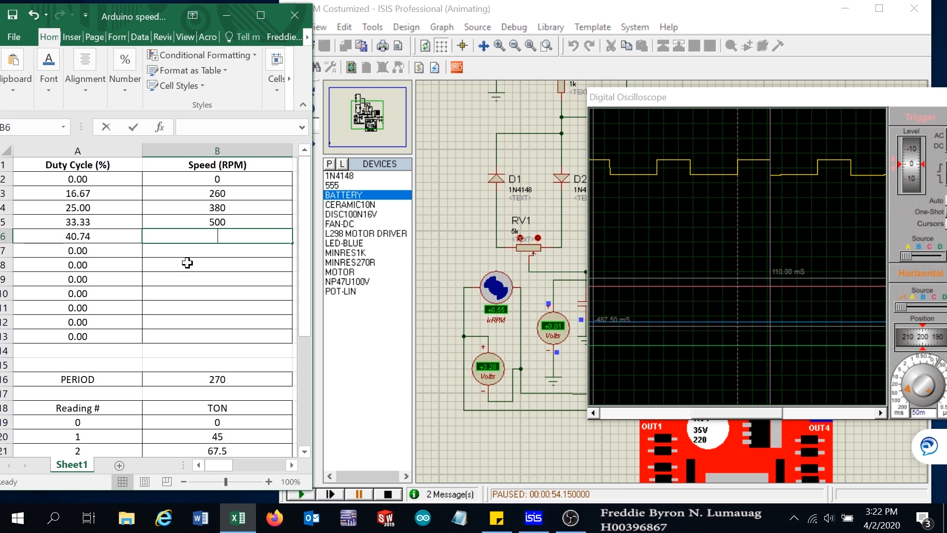
{"action": "type", "text": "550"}
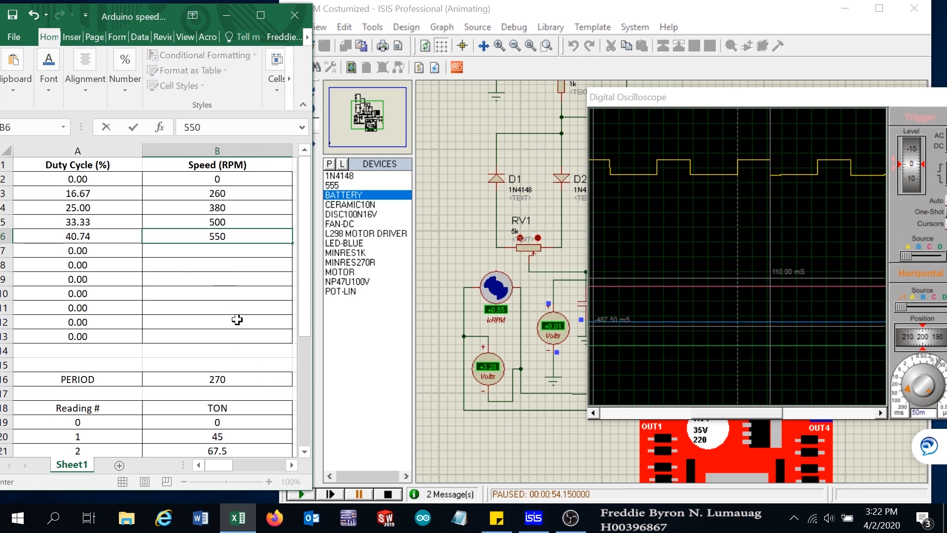
{"action": "left_click", "coordinate": [236, 294]}
{"action": "left_click_drag", "start_coordinate": [306, 291], "coordinate": [218, 390]}
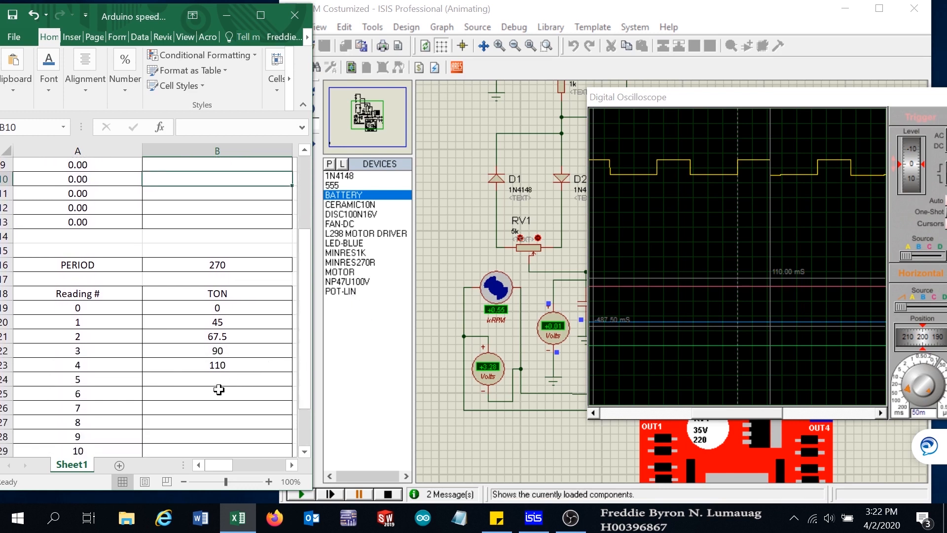
{"action": "left_click", "coordinate": [216, 378]}
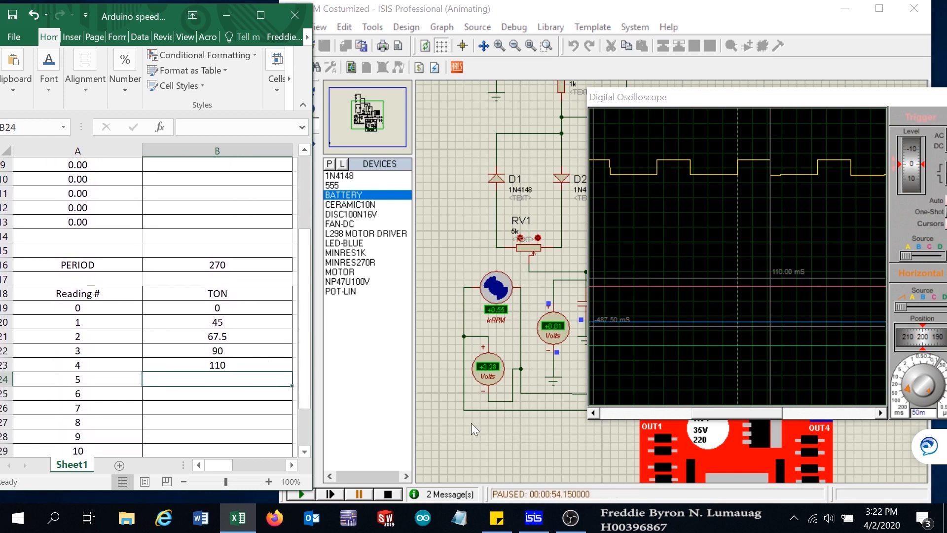
- Resume the simulation, lower the RV1 potentiometer one step, and clear all oscilloscope cursors
{"action": "left_click", "coordinate": [304, 495]}
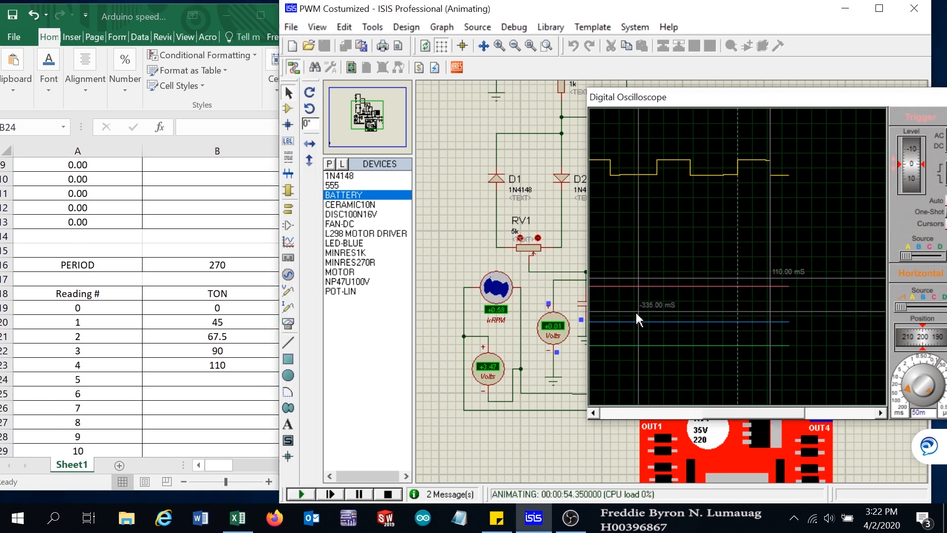
{"action": "left_click", "coordinate": [520, 238]}
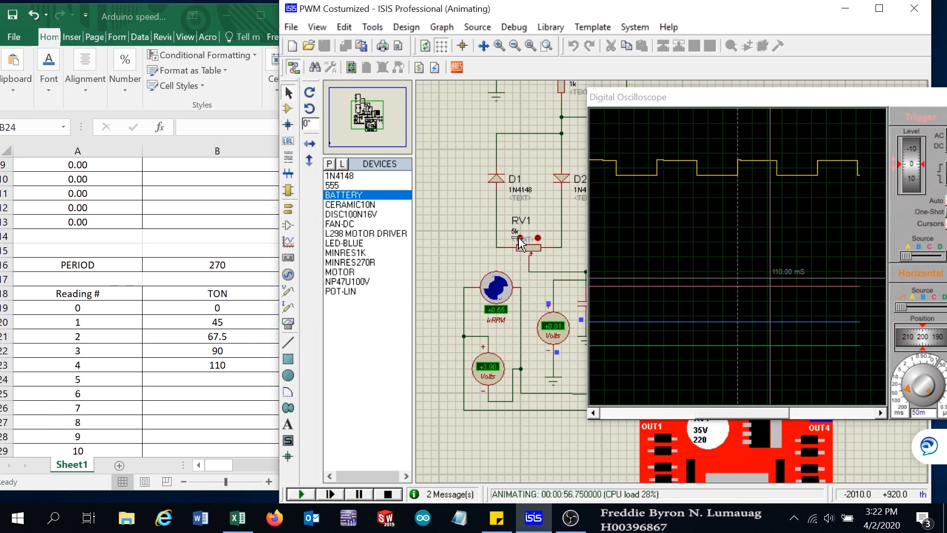
{"action": "right_click", "coordinate": [802, 210]}
{"action": "left_click", "coordinate": [833, 238]}
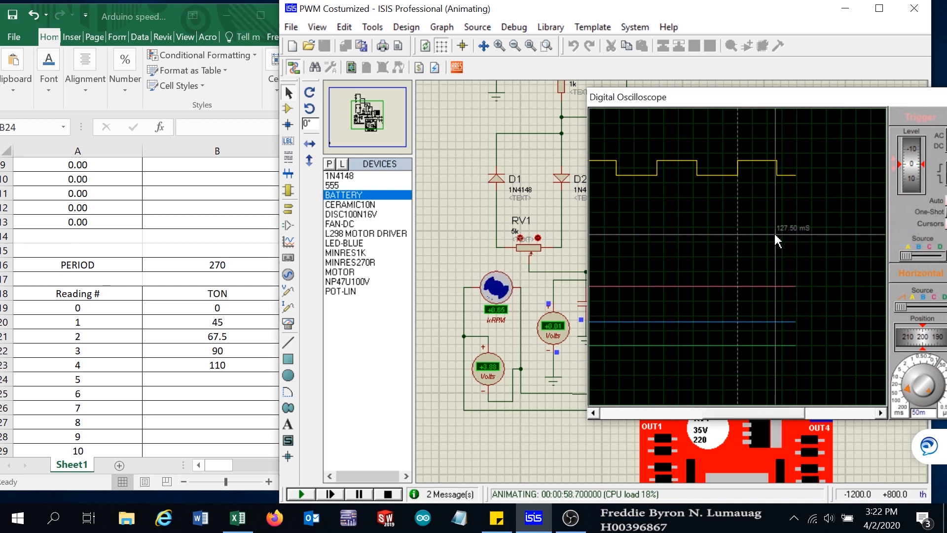
- Pause the simulation and place two time cursors on the Channel A pulse edges
{"action": "left_click", "coordinate": [357, 493]}
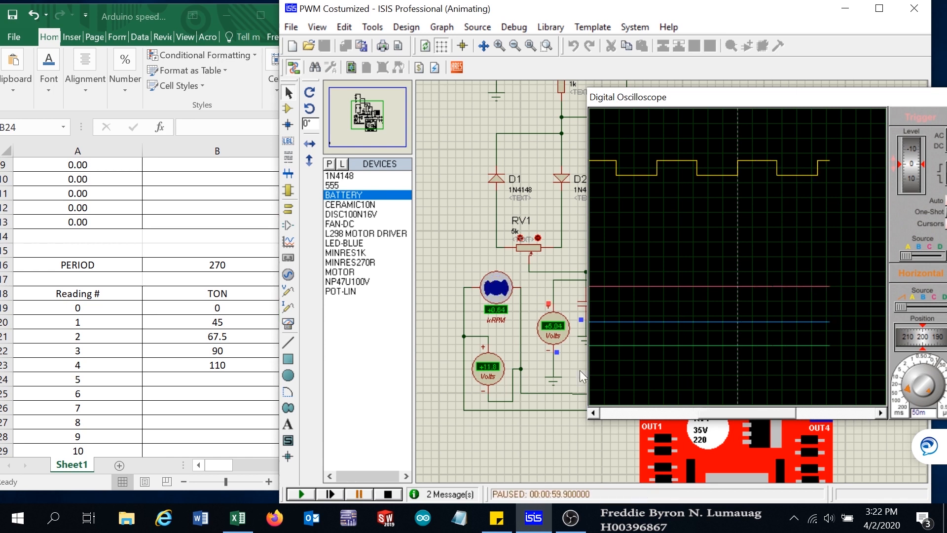
{"action": "left_click", "coordinate": [777, 224]}
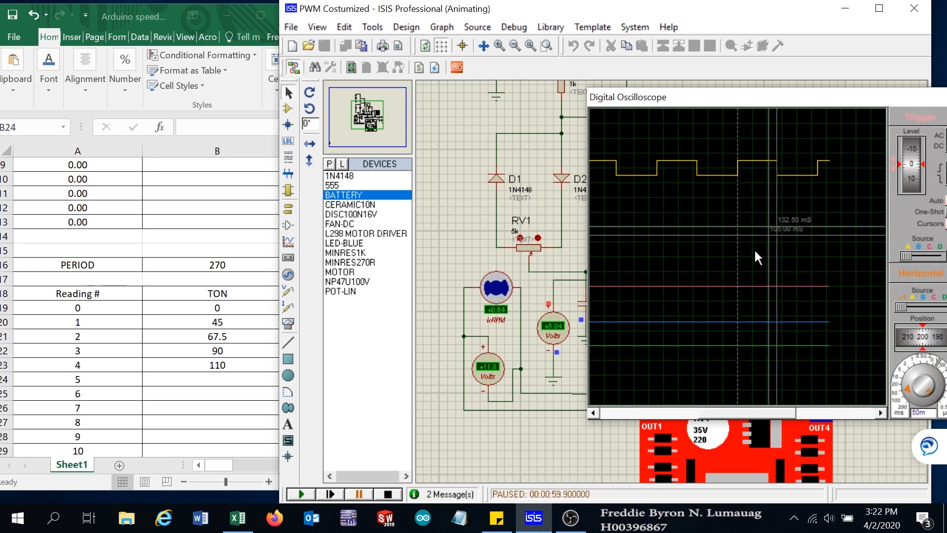
{"action": "left_click", "coordinate": [649, 289]}
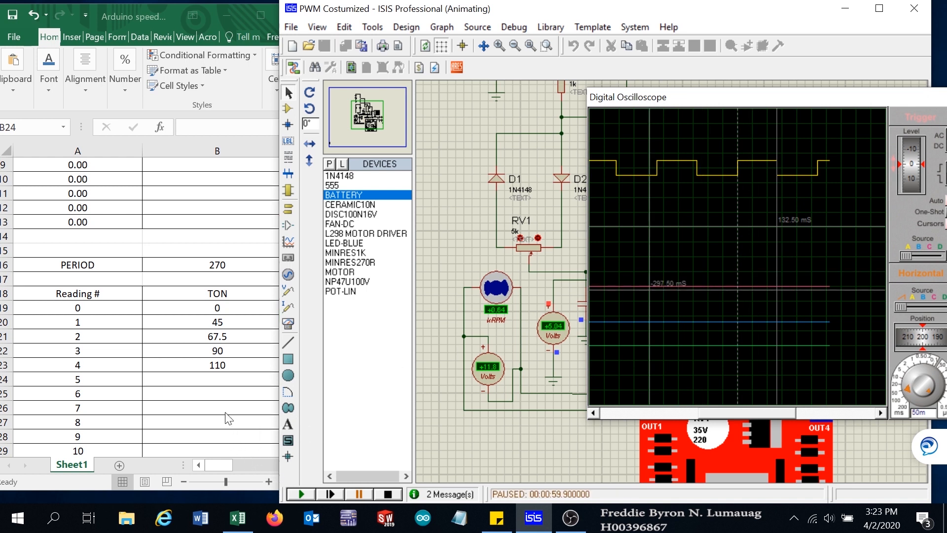
- Enter a TON value of 132.5 in cell B24 for reading 5
{"action": "left_click", "coordinate": [216, 379]}
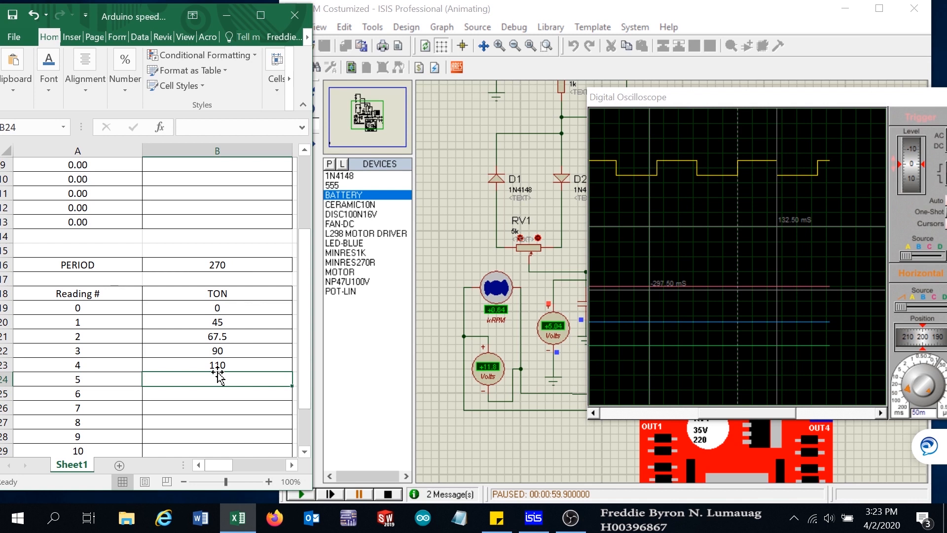
{"action": "type", "text": "132."}
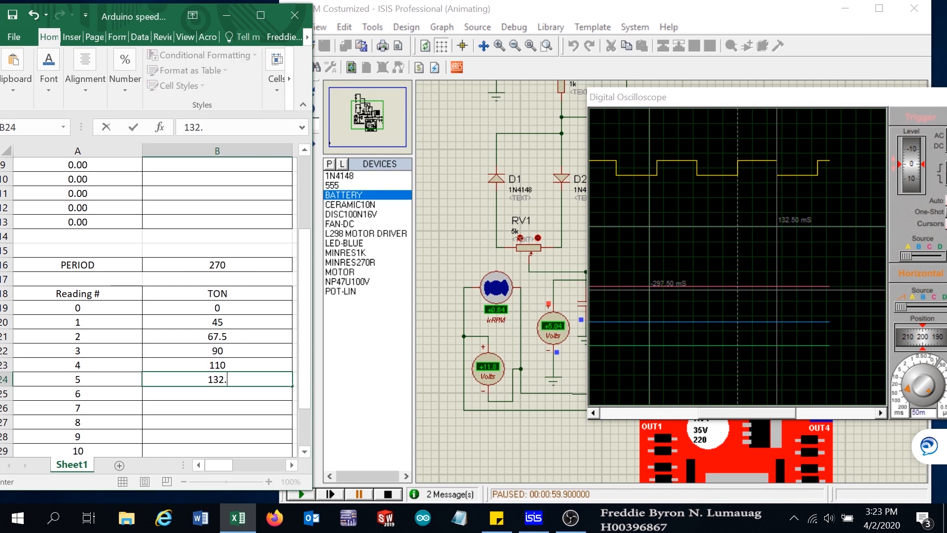
{"action": "left_click", "coordinate": [237, 413]}
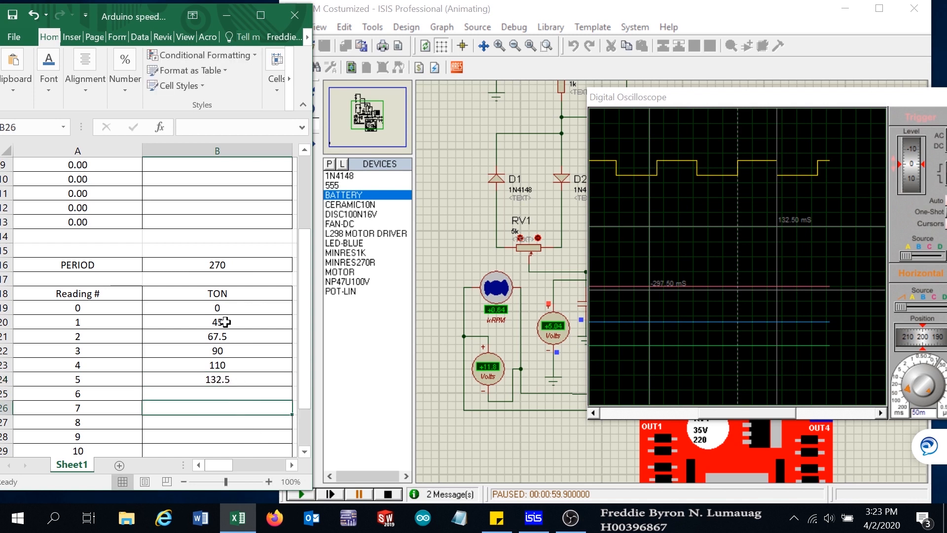
- Enter a speed of 640 in cell B7 for reading 5
{"action": "scroll", "coordinate": [223, 229], "scroll_direction": "up", "scroll_amount": 2}
{"action": "left_click", "coordinate": [223, 222]}
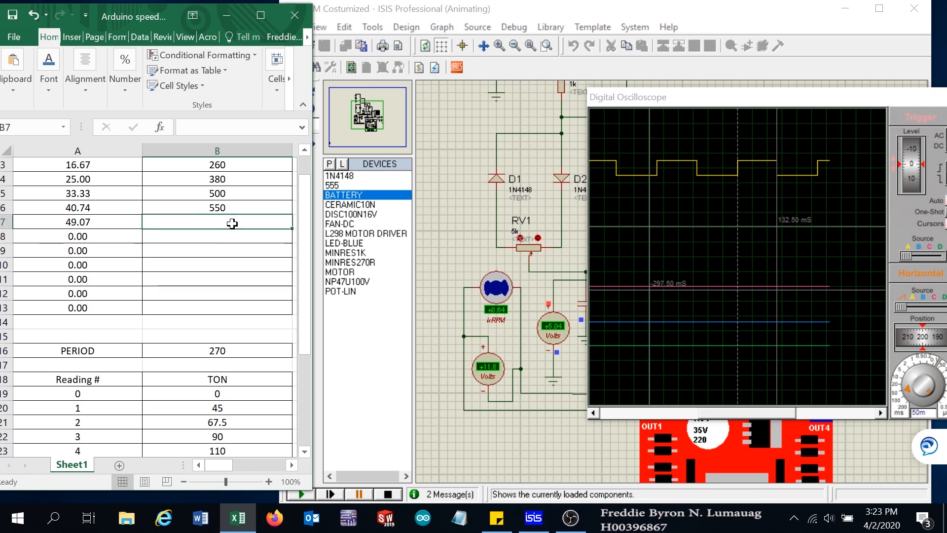
{"action": "type", "text": "64"}
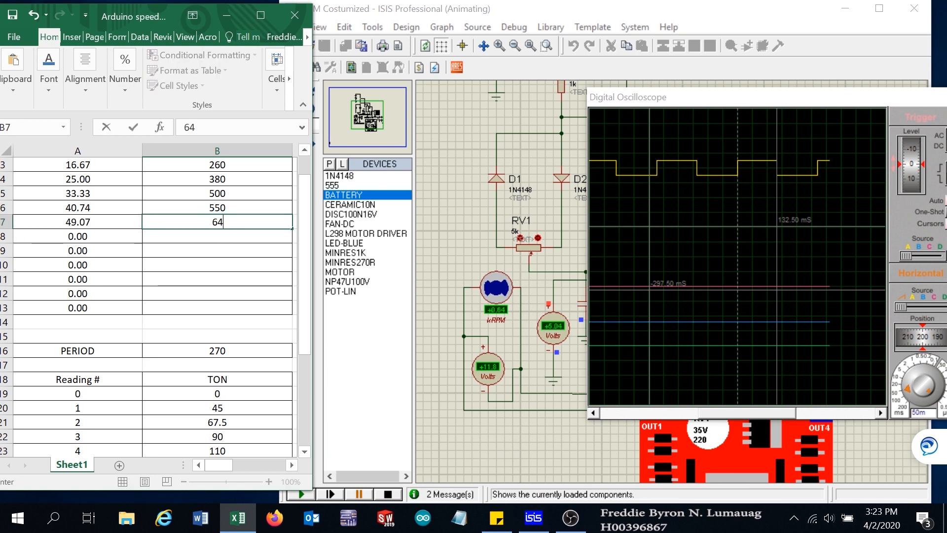
{"action": "type", "text": "0"}
{"action": "left_click", "coordinate": [221, 235]}
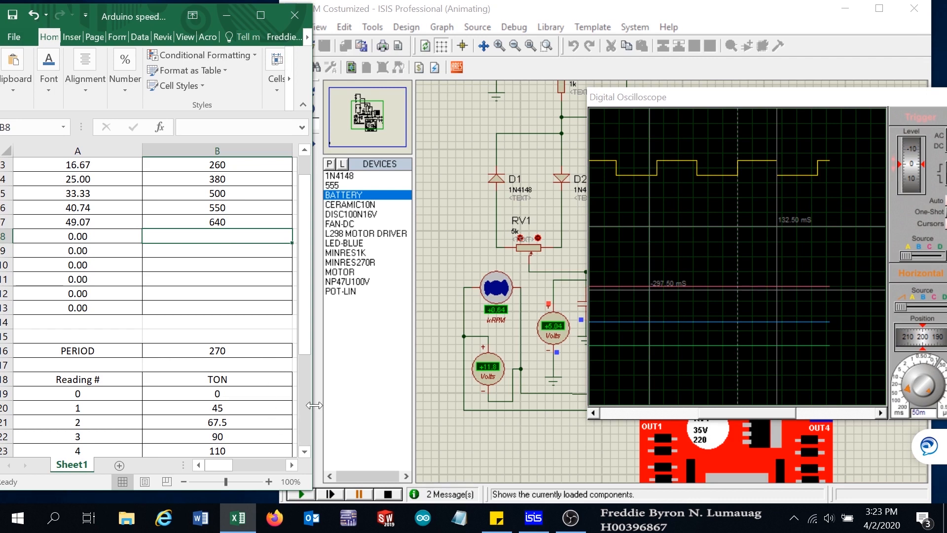
- Resume the simulation, lower the RV1 potentiometer one step, and pause the simulation
{"action": "left_click_drag", "start_coordinate": [304, 333], "coordinate": [306, 364]}
{"action": "left_click", "coordinate": [244, 437]}
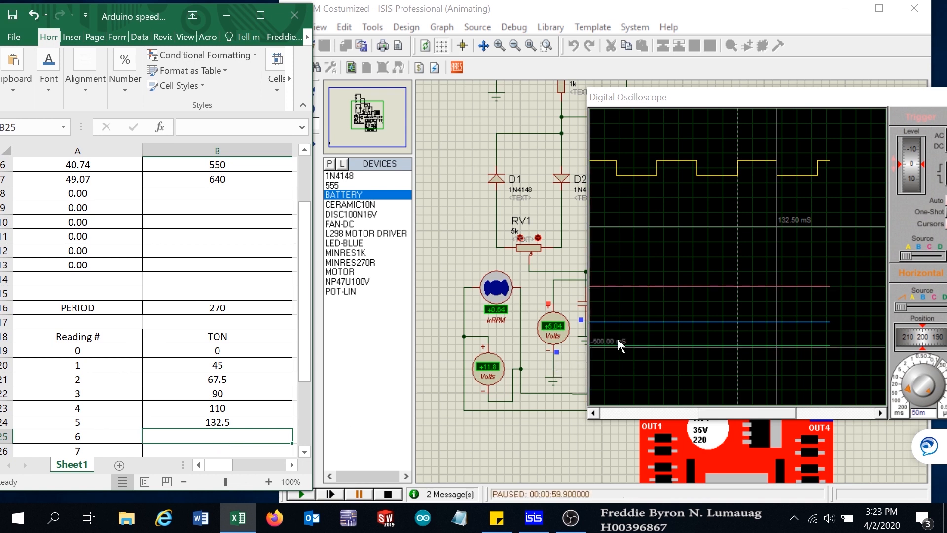
{"action": "left_click", "coordinate": [304, 495]}
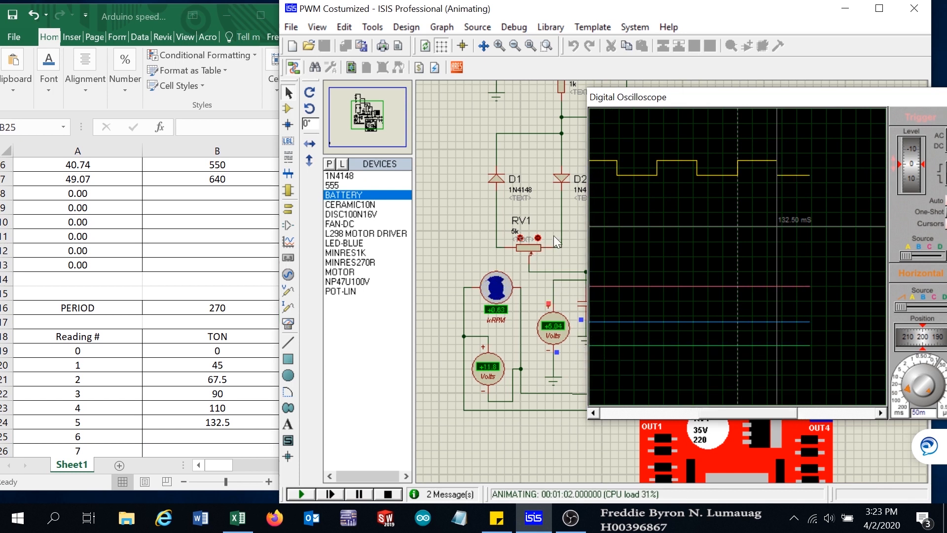
{"action": "left_click", "coordinate": [520, 236]}
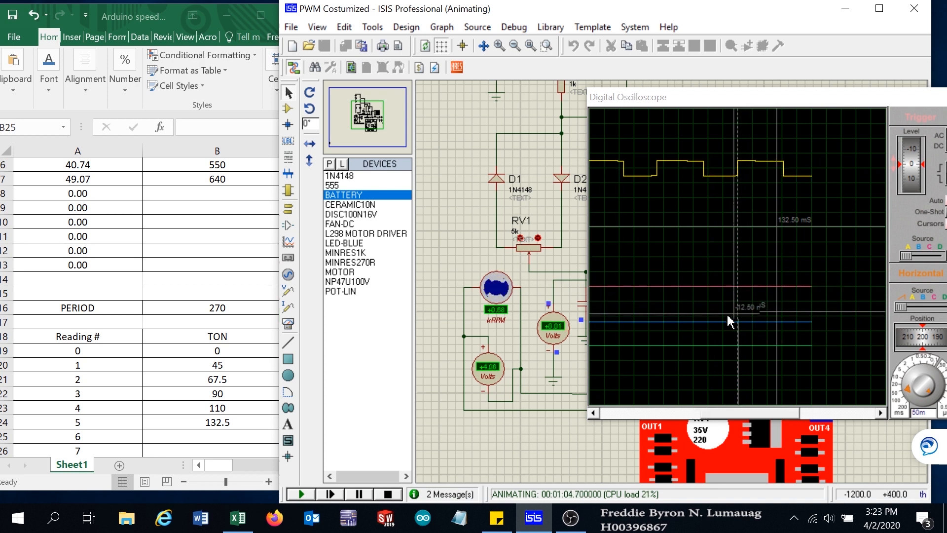
{"action": "left_click", "coordinate": [358, 494]}
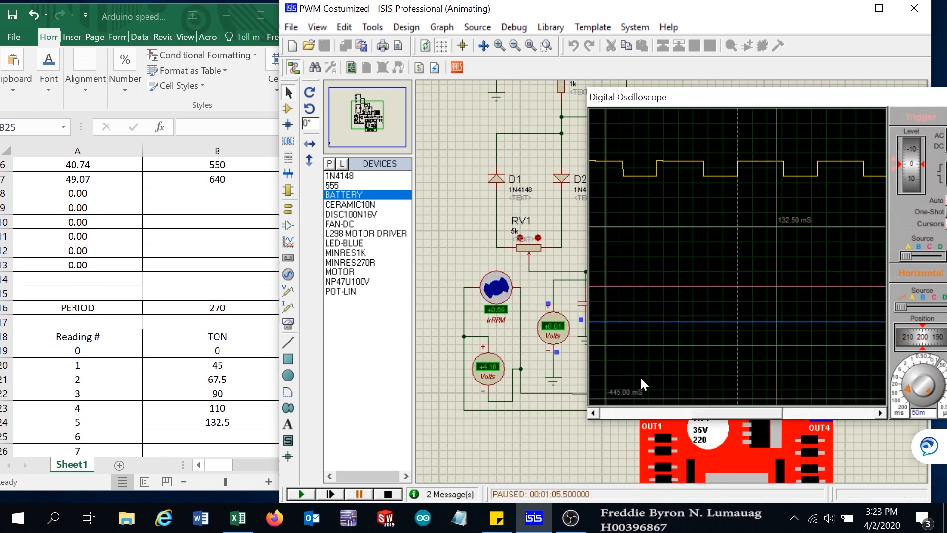
- Delete an oscilloscope cursor and place a new time cursor on a Channel A pulse edge
{"action": "right_click", "coordinate": [818, 258]}
{"action": "left_click", "coordinate": [852, 282]}
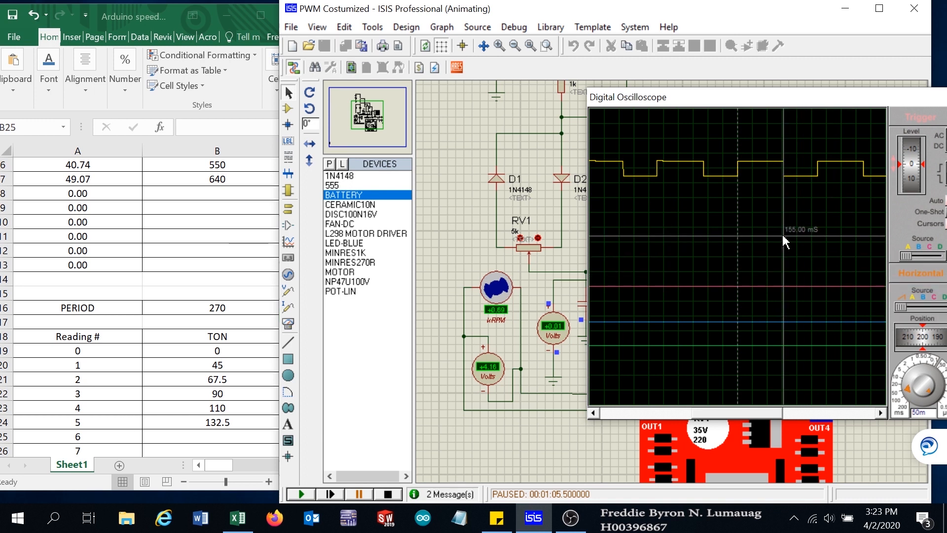
{"action": "left_click", "coordinate": [784, 240]}
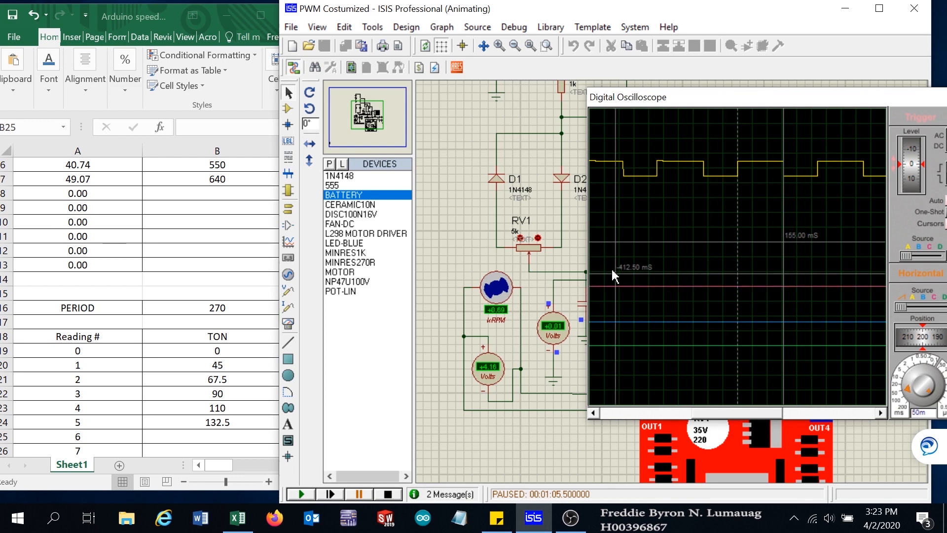
- Enter a TON value of 155 in cell B25 and a speed of 690 in cell B8 for reading 6
{"action": "left_click", "coordinate": [209, 433]}
{"action": "type", "text": "155"}
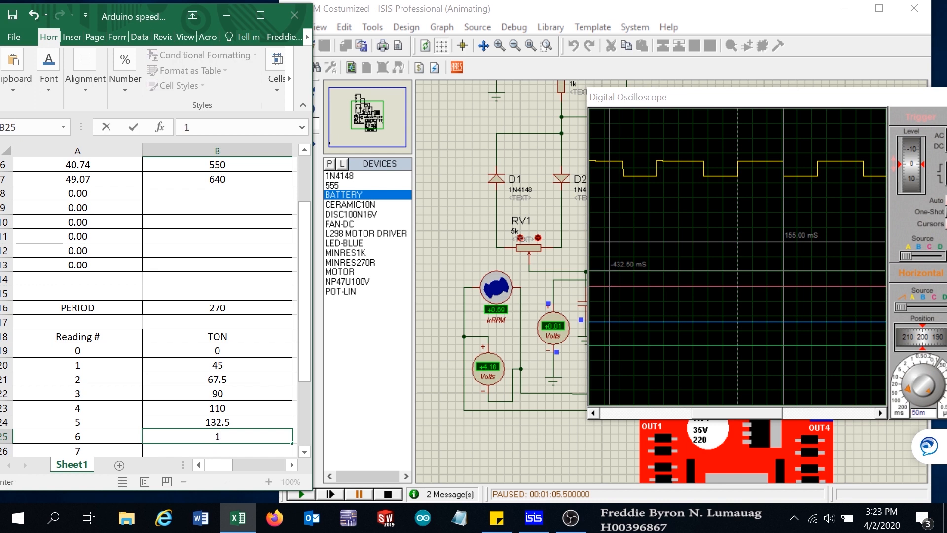
{"action": "left_click", "coordinate": [208, 194]}
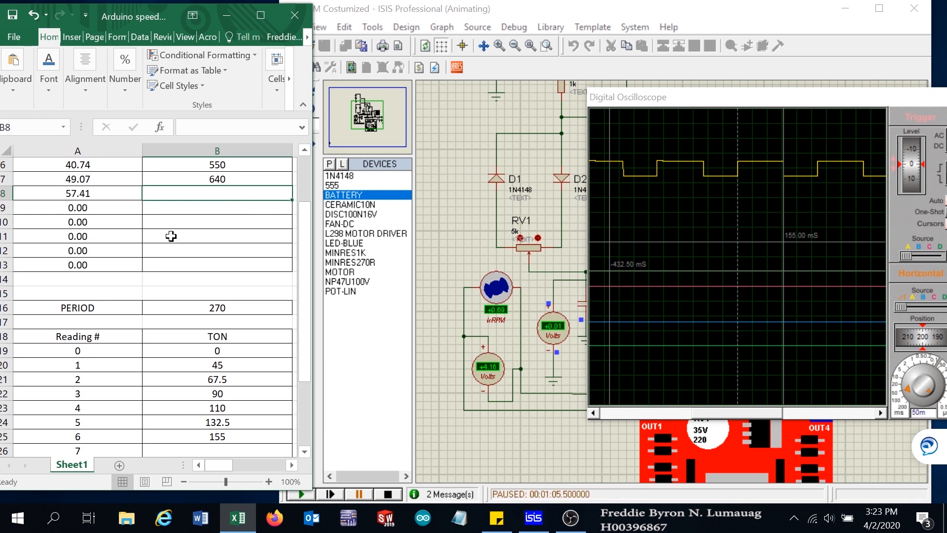
{"action": "type", "text": "690"}
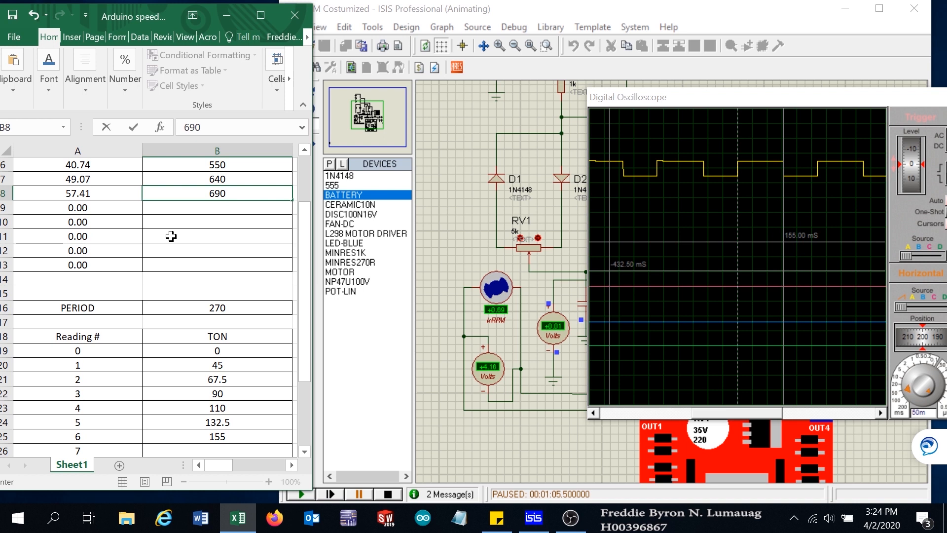
{"action": "key", "text": "Return"}
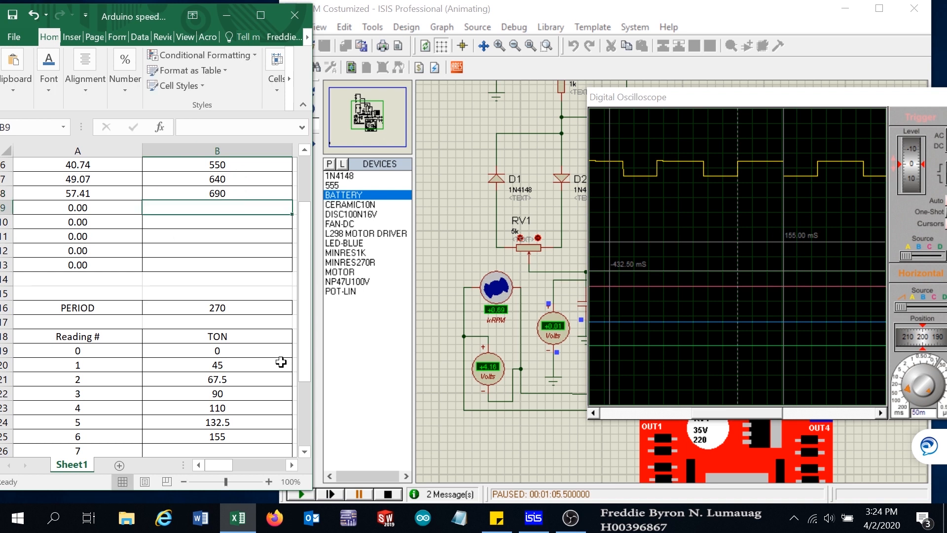
- Resume the simulation, lower the RV1 potentiometer one step, and clear all oscilloscope cursors
{"action": "left_click", "coordinate": [305, 451]}
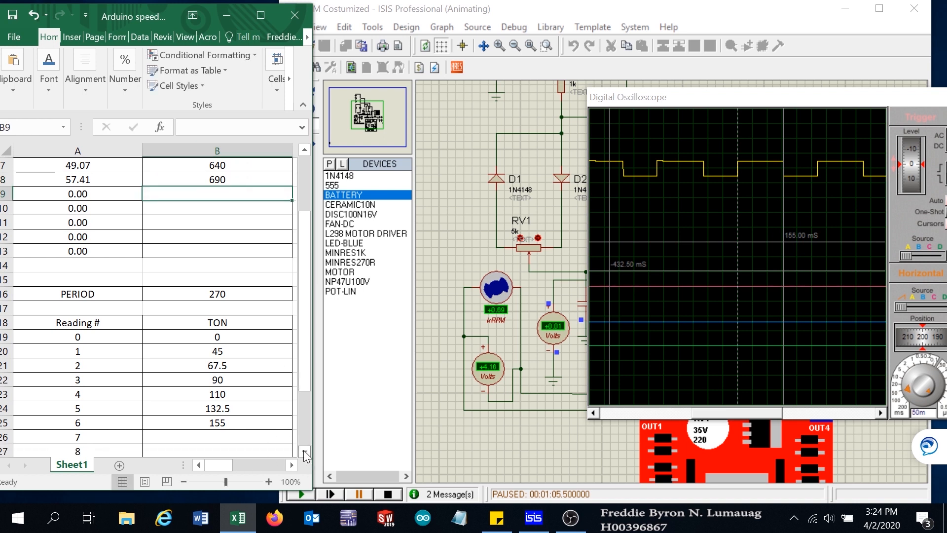
{"action": "left_click", "coordinate": [305, 451]}
{"action": "left_click", "coordinate": [304, 451]}
{"action": "left_click", "coordinate": [304, 451]}
{"action": "left_click", "coordinate": [304, 450]}
{"action": "left_click", "coordinate": [231, 382]}
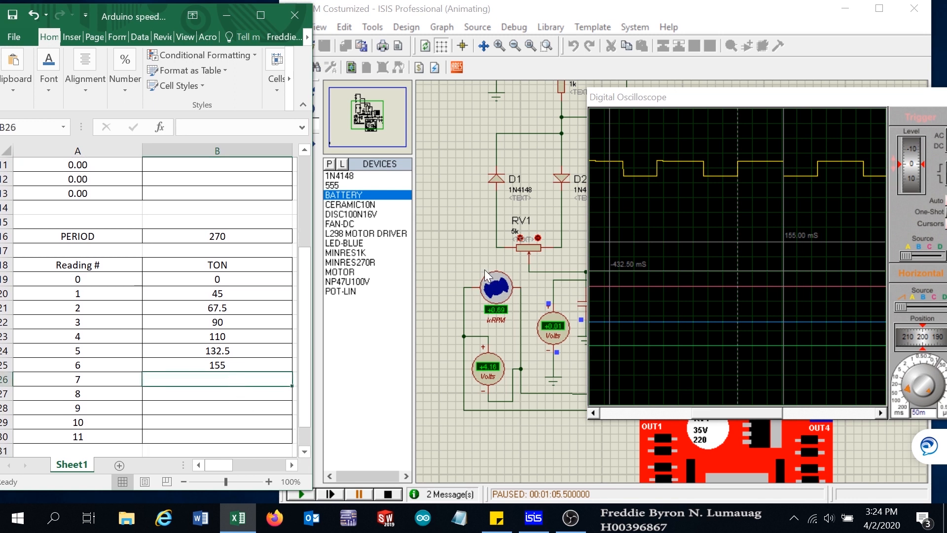
{"action": "left_click", "coordinate": [298, 494]}
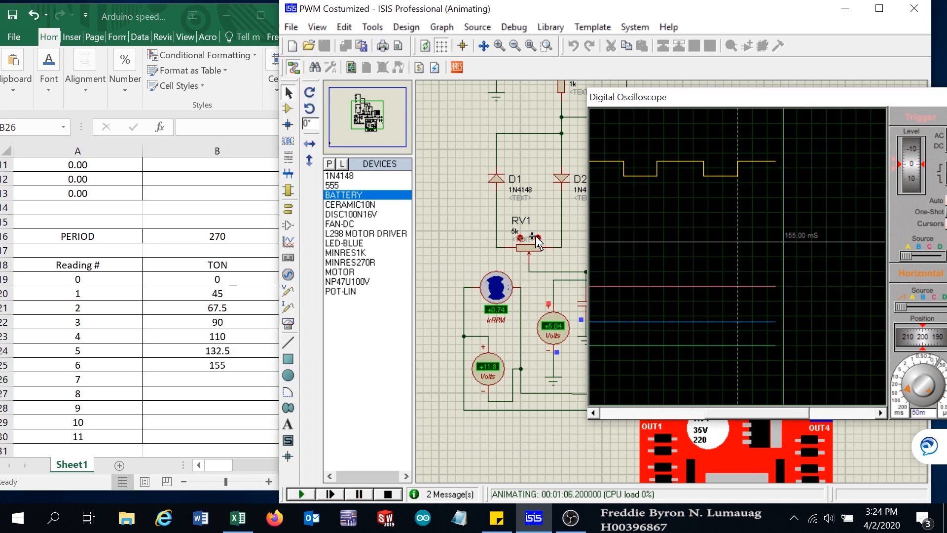
{"action": "left_click", "coordinate": [519, 238]}
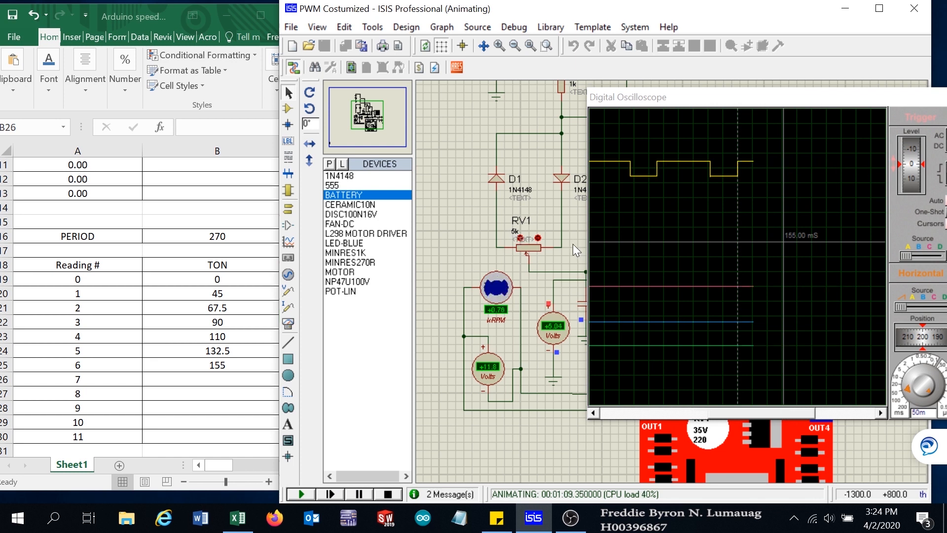
{"action": "right_click", "coordinate": [800, 212]}
{"action": "left_click", "coordinate": [830, 240]}
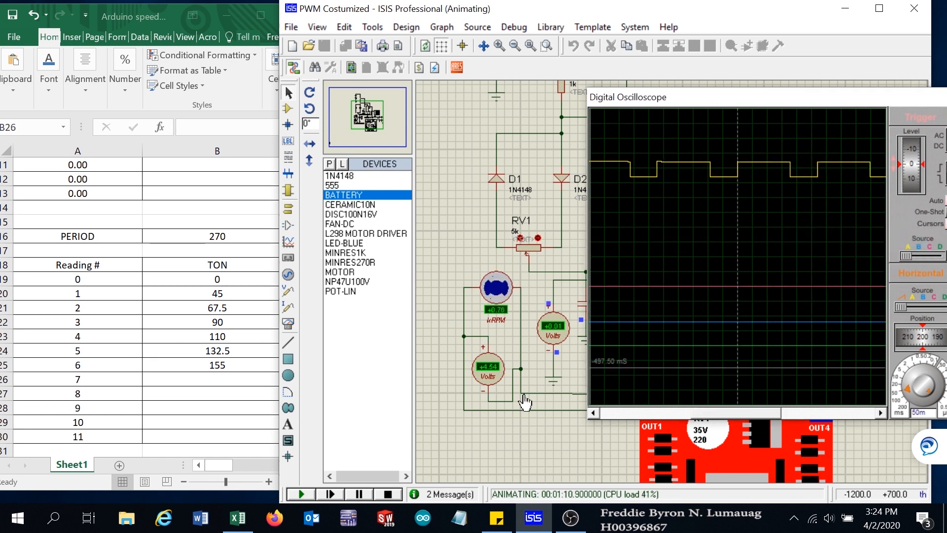
- Pause the simulation and place time cursors on the Channel A pulse edges
{"action": "left_click", "coordinate": [361, 494]}
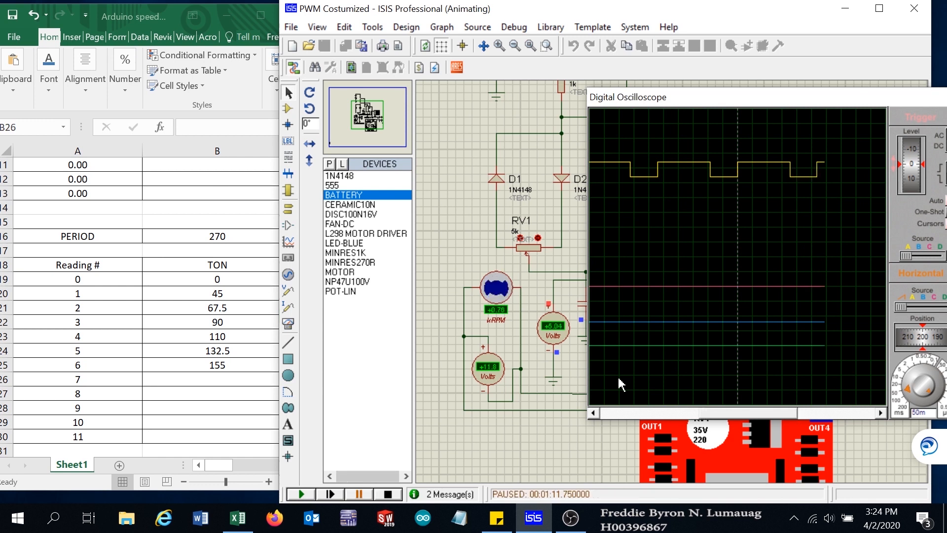
{"action": "left_click", "coordinate": [789, 250]}
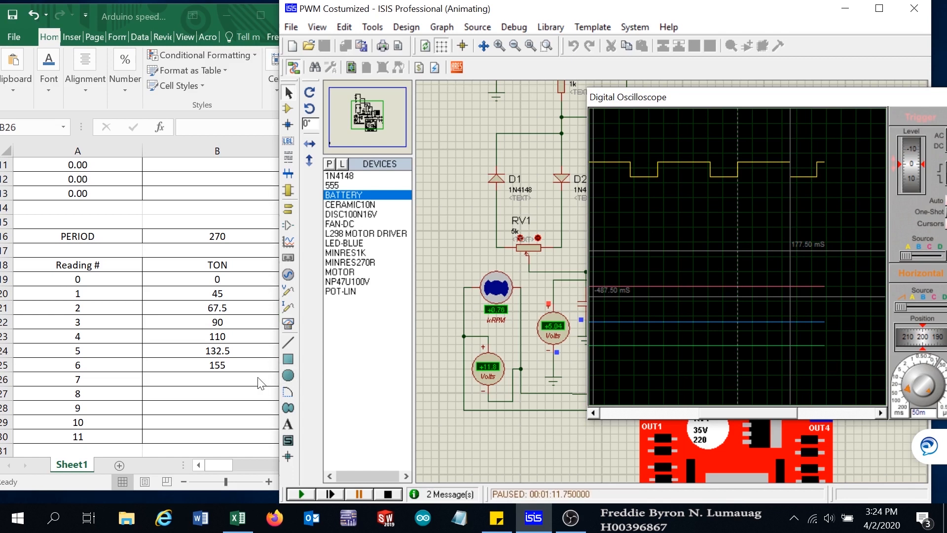
- Enter a TON value of 177.5 in cell B26 and a speed of 760 in cell B9 for reading 7
{"action": "left_click", "coordinate": [215, 379]}
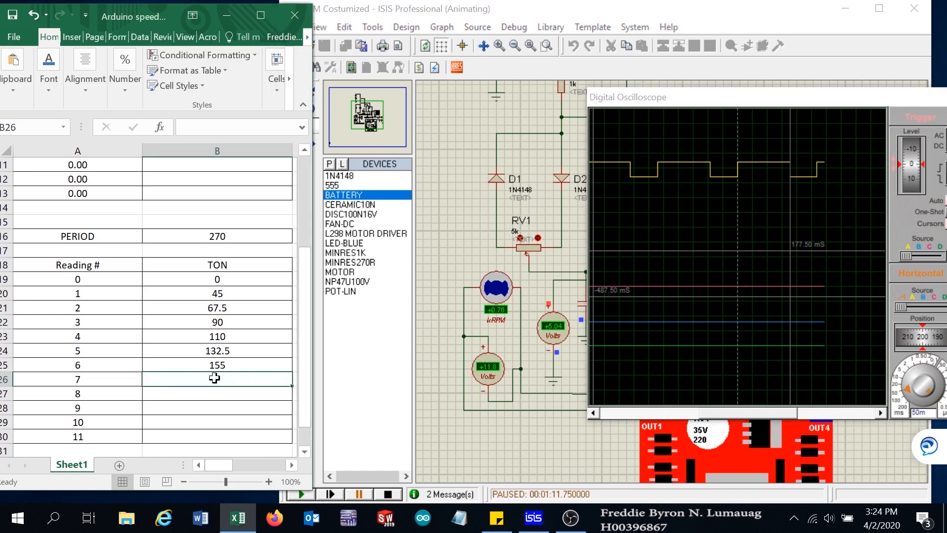
{"action": "type", "text": "177.5"}
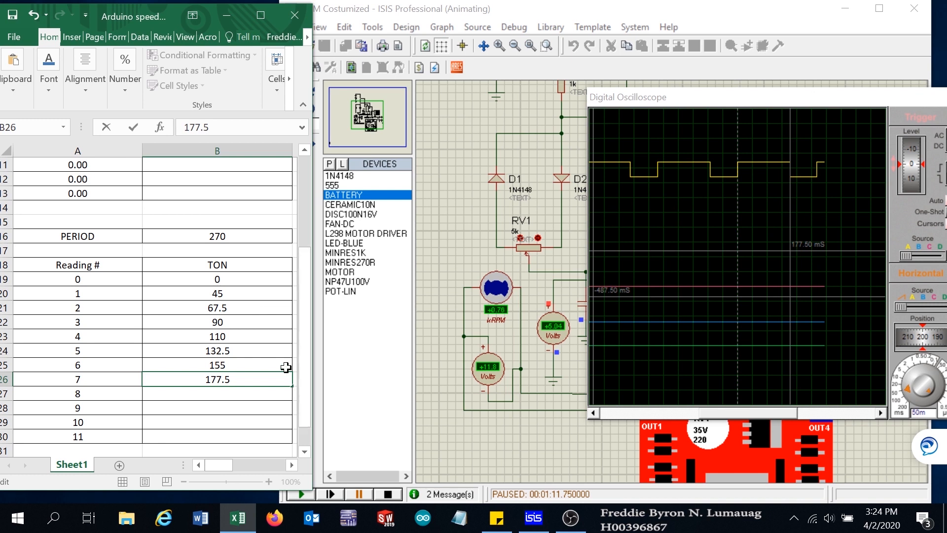
{"action": "left_click", "coordinate": [250, 336]}
{"action": "scroll", "coordinate": [256, 333], "scroll_direction": "up", "scroll_amount": 3}
{"action": "left_click", "coordinate": [228, 266]}
{"action": "type", "text": "760"}
{"action": "key", "text": "Return"}
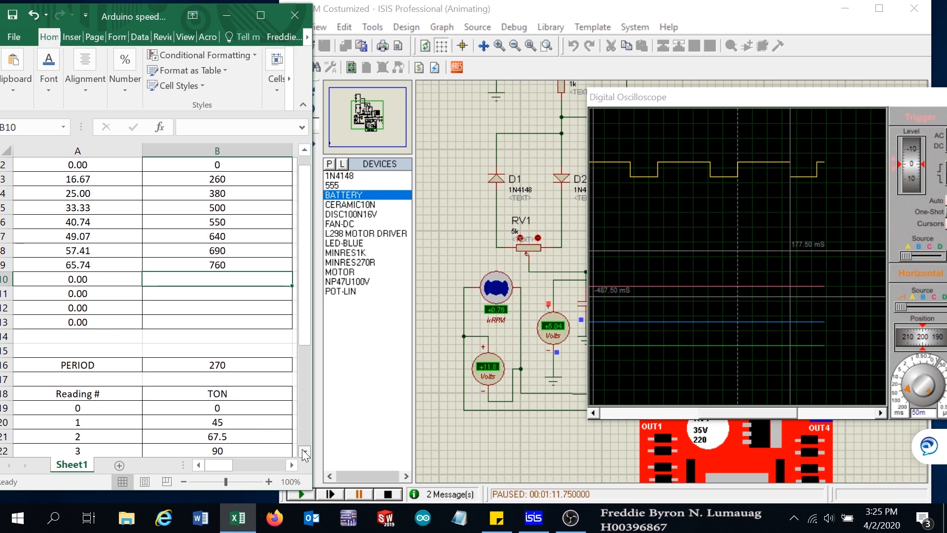
- Select cell B27, resume the simulation, lower RV1 one step, and clear all oscilloscope cursors
{"action": "scroll", "coordinate": [304, 453], "scroll_direction": "down", "scroll_amount": 3}
{"action": "left_click", "coordinate": [229, 410]}
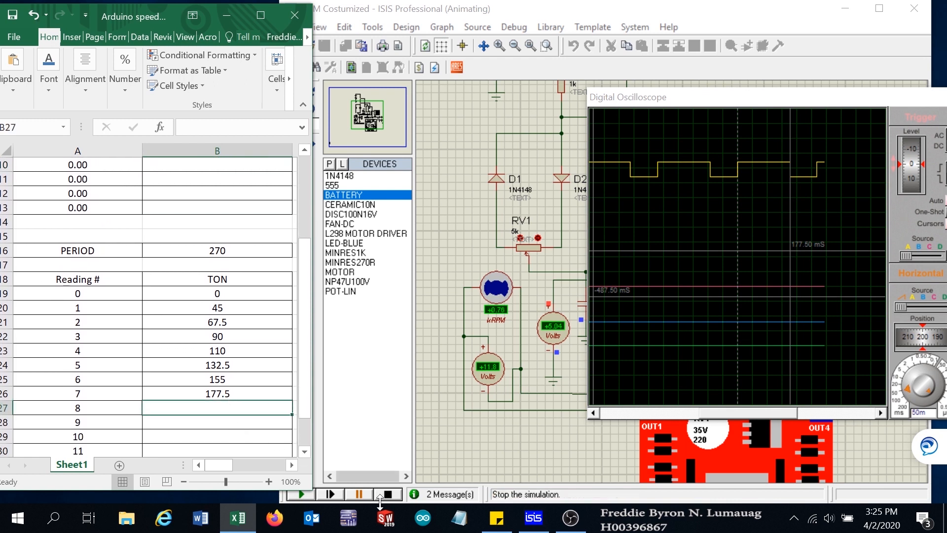
{"action": "left_click", "coordinate": [300, 496]}
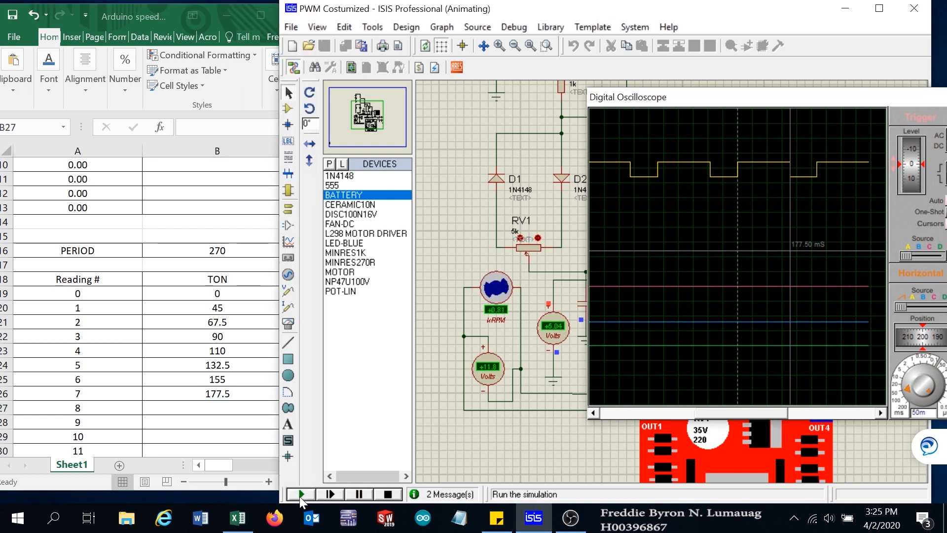
{"action": "left_click", "coordinate": [520, 238]}
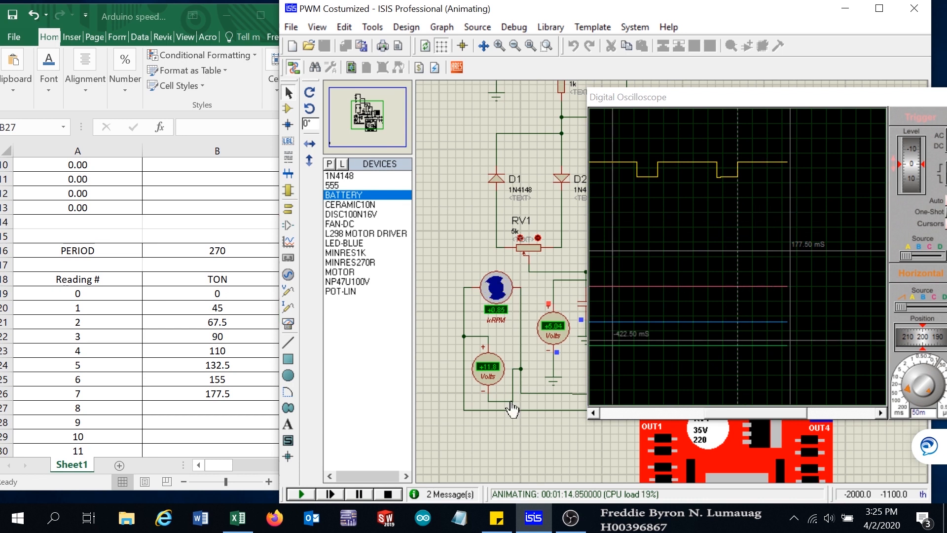
{"action": "left_click", "coordinate": [354, 493]}
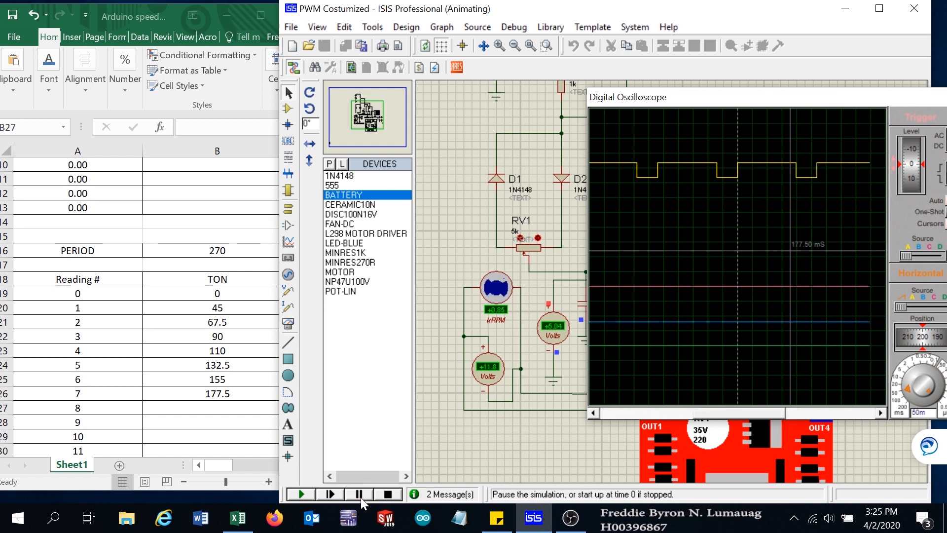
{"action": "right_click", "coordinate": [768, 226]}
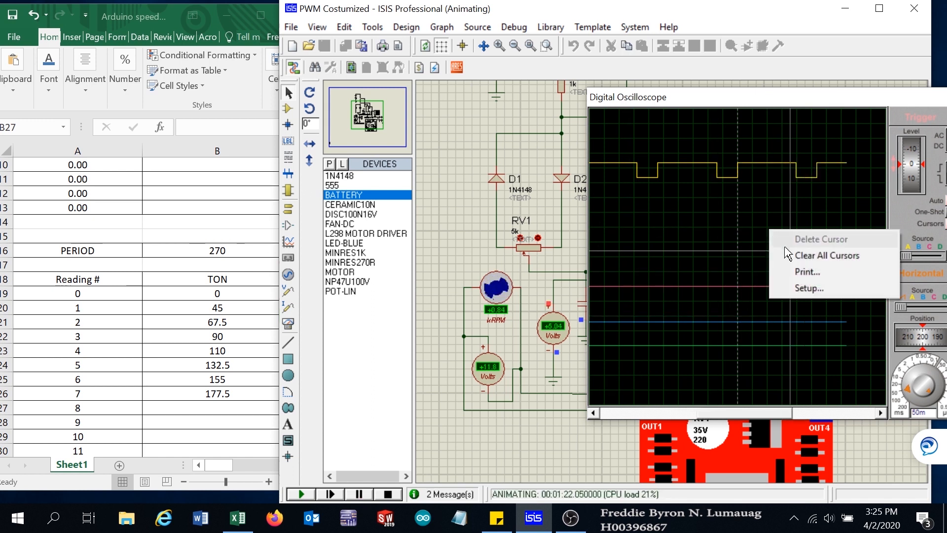
{"action": "left_click", "coordinate": [804, 252]}
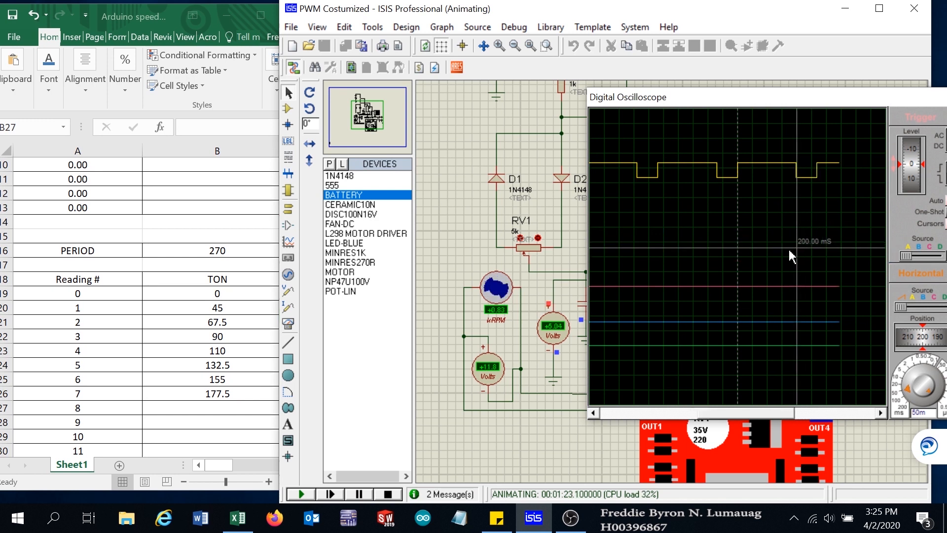
- Pause the simulation and place a time cursor on the Channel A pulse edge
{"action": "left_click", "coordinate": [356, 494]}
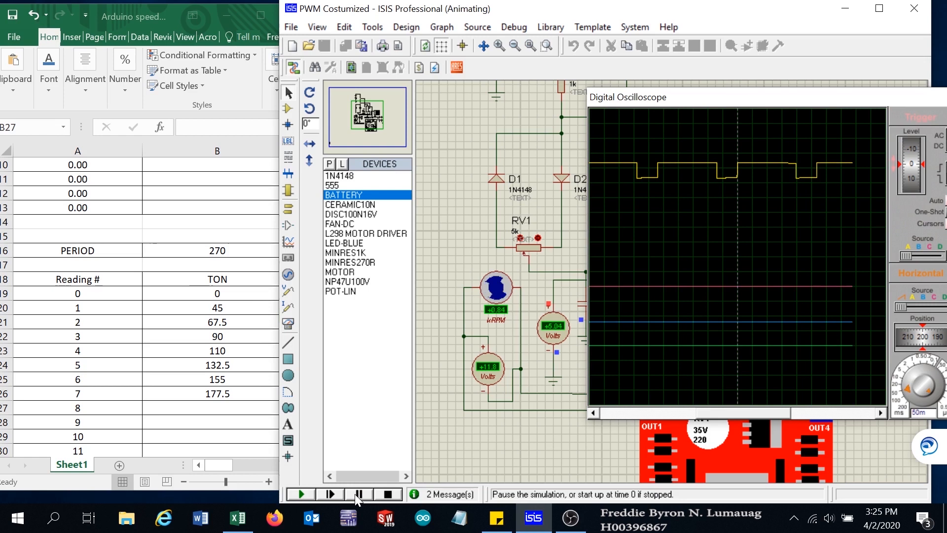
{"action": "left_click", "coordinate": [377, 492]}
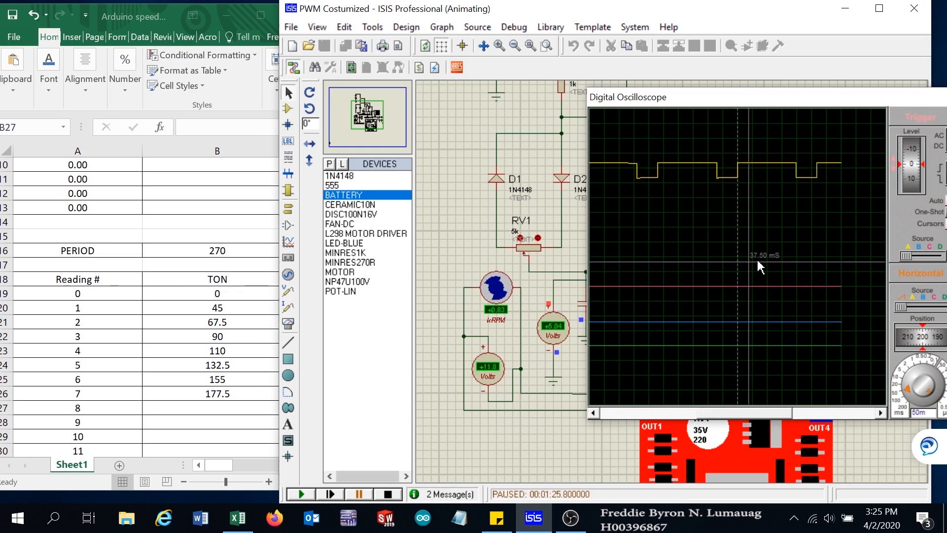
{"action": "left_click", "coordinate": [797, 249]}
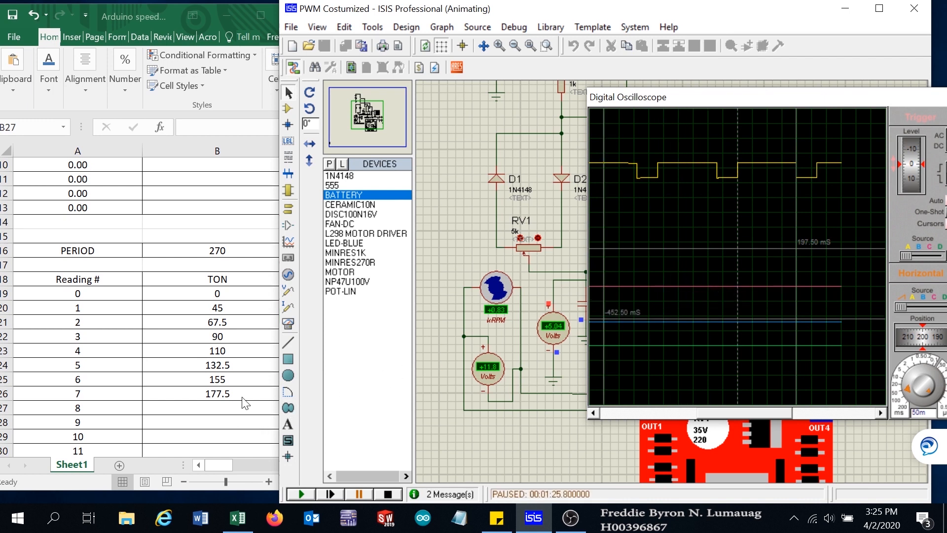
- Enter a TON value of 197.5 in cell B27 and a speed of 830 in cell B10 for reading 8
{"action": "left_click", "coordinate": [216, 409]}
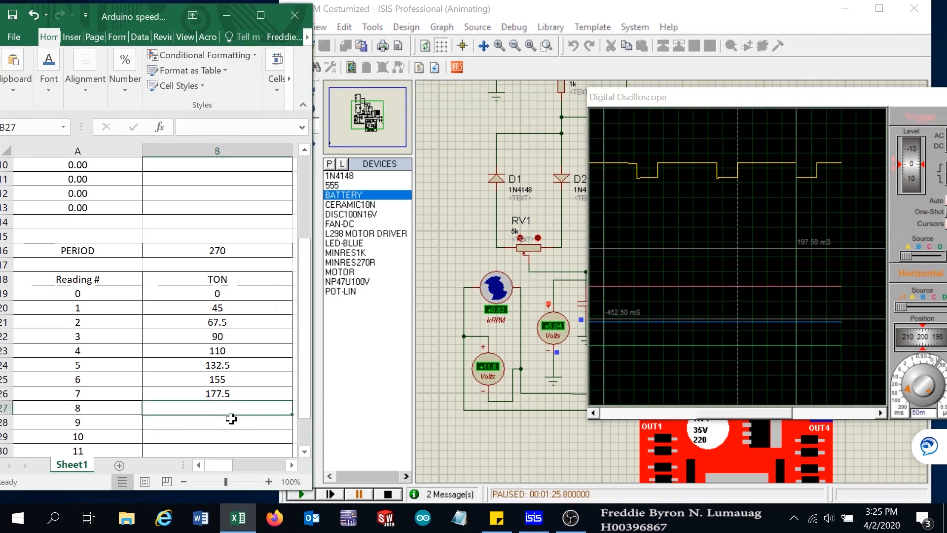
{"action": "type", "text": "197"}
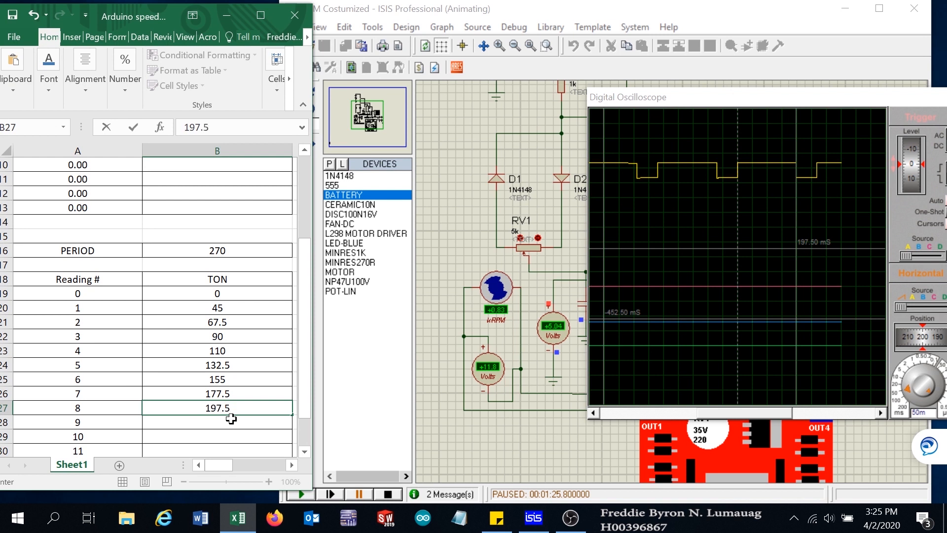
{"action": "type", "text": ".5"}
{"action": "left_click", "coordinate": [216, 311]}
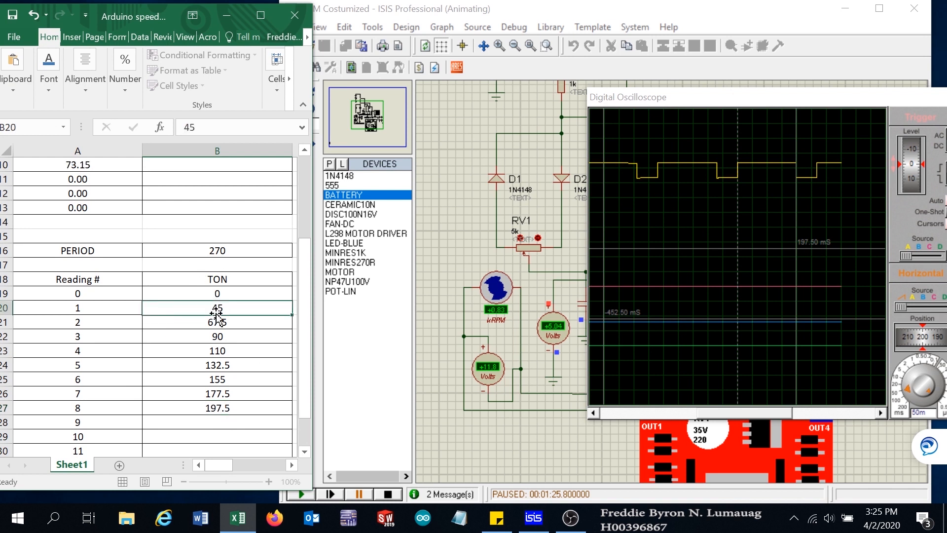
{"action": "scroll", "coordinate": [227, 286], "scroll_direction": "up", "scroll_amount": 2}
{"action": "key", "text": "Up"}
{"action": "key", "text": "Up"}
{"action": "key", "text": "Up"}
{"action": "key", "text": "Up"}
{"action": "key", "text": "Up"}
{"action": "key", "text": "Up"}
{"action": "key", "text": "Up"}
{"action": "key", "text": "Up"}
{"action": "key", "text": "Up"}
{"action": "key", "text": "Up"}
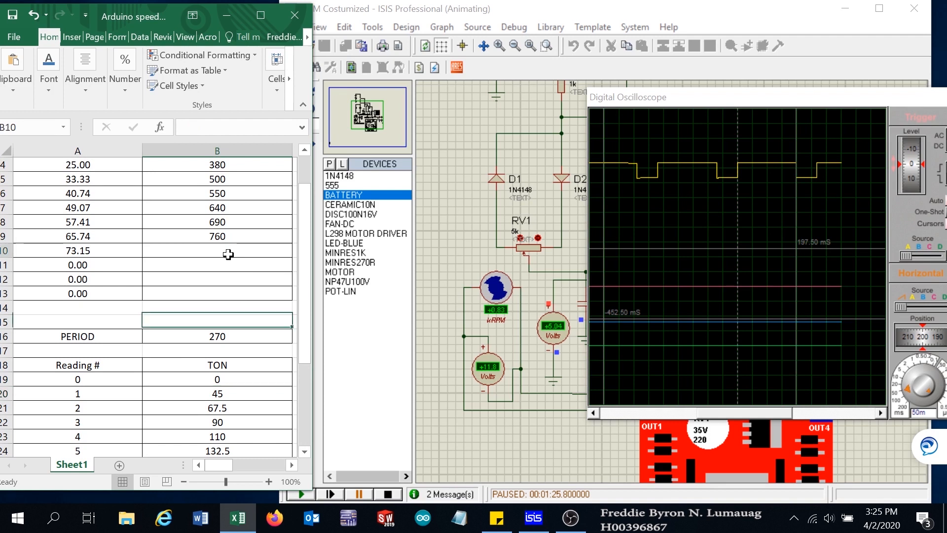
{"action": "type", "text": "830"}
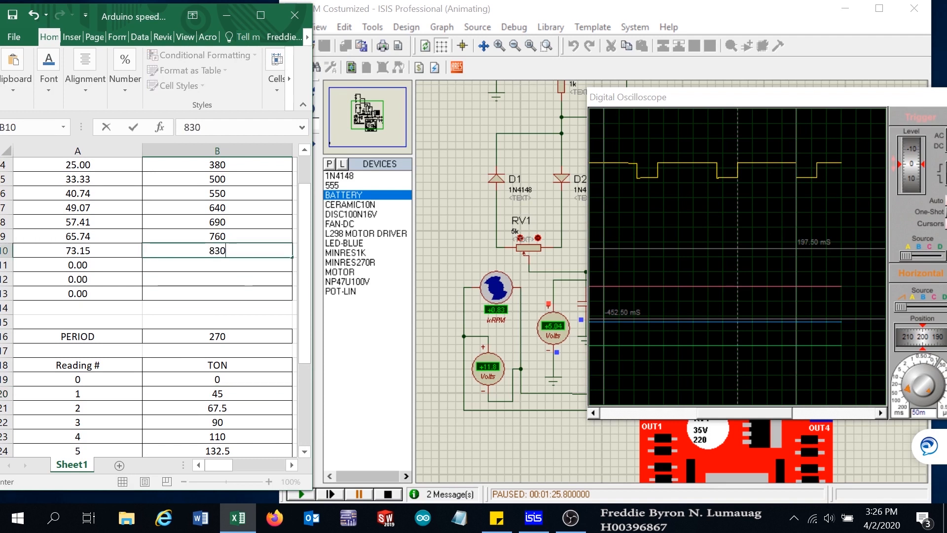
{"action": "left_click", "coordinate": [244, 269]}
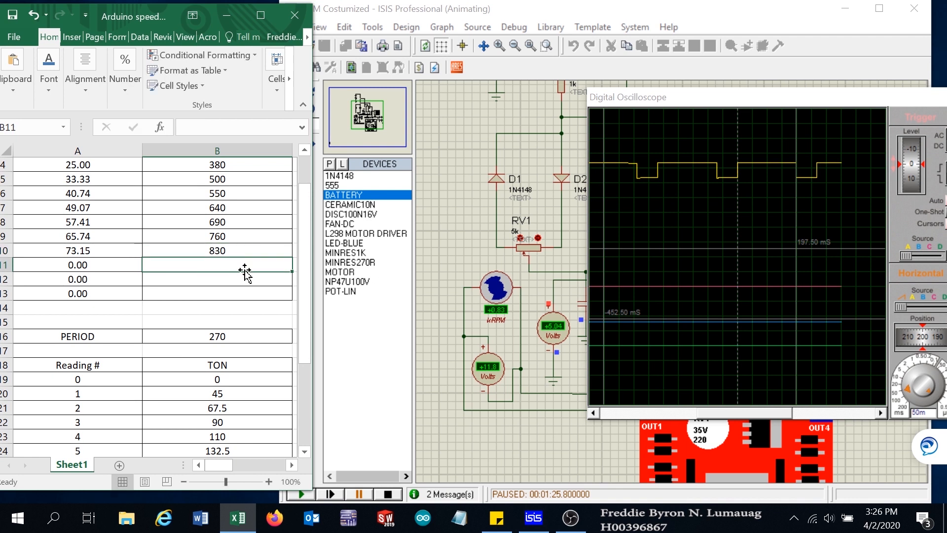
- Return to the simulator, resume the simulation, lower RV1 one step, and pause it again
{"action": "scroll", "coordinate": [239, 347], "scroll_direction": "down", "scroll_amount": 3}
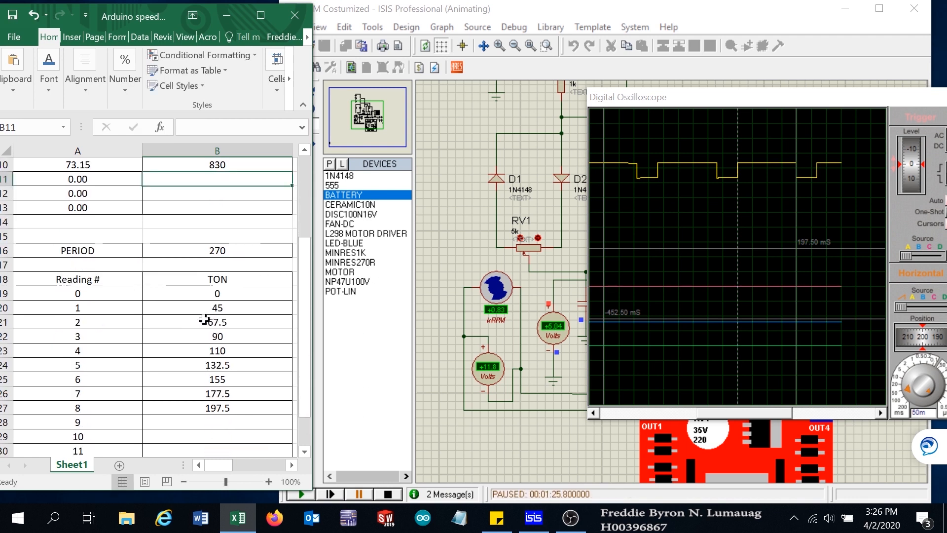
{"action": "left_click", "coordinate": [580, 14]}
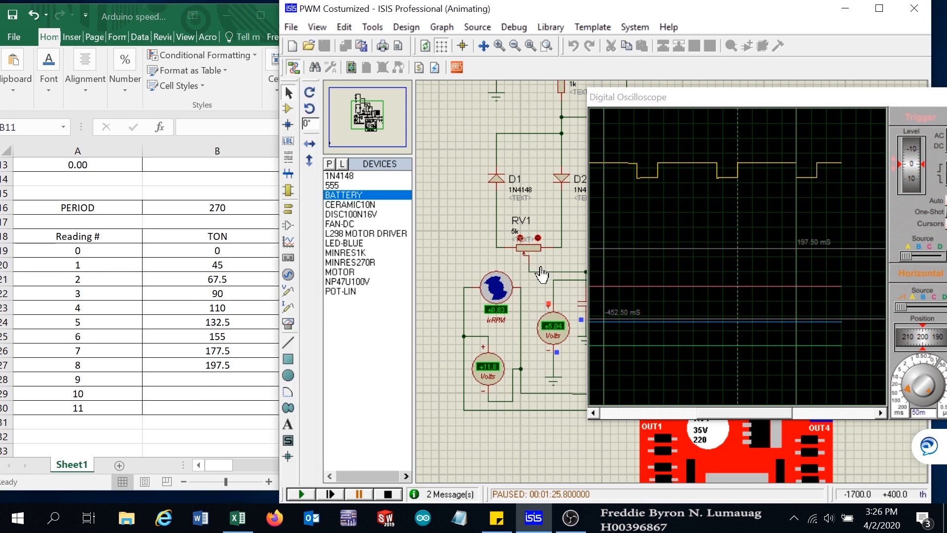
{"action": "left_click", "coordinate": [301, 493]}
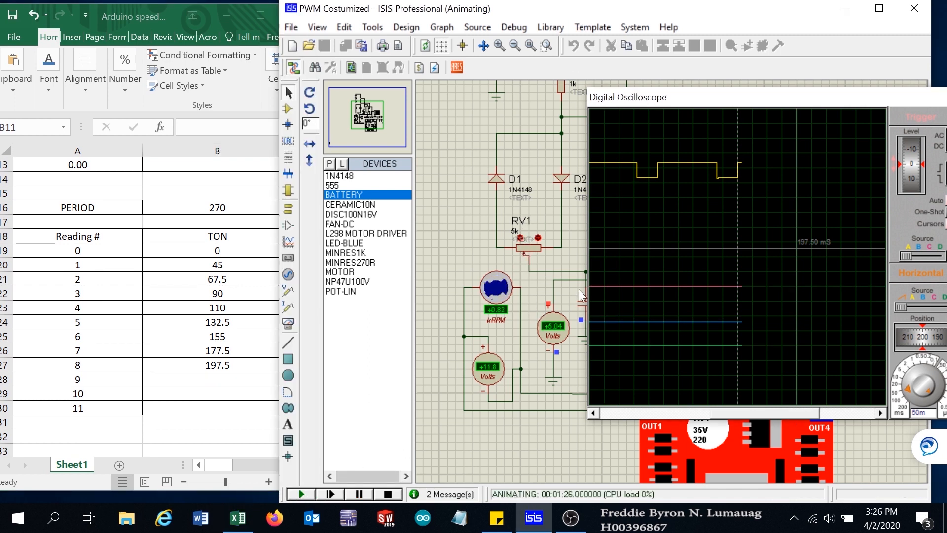
{"action": "left_click", "coordinate": [519, 238]}
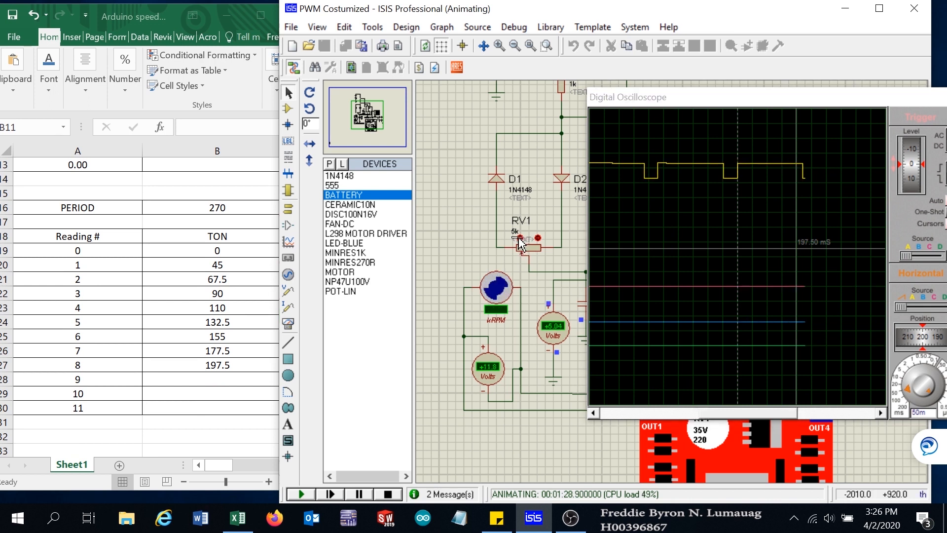
{"action": "left_click", "coordinate": [365, 494]}
- Clear all oscilloscope cursors and place a new time cursor on the Channel A pulse edge
{"action": "left_click", "coordinate": [675, 313]}
{"action": "right_click", "coordinate": [773, 222]}
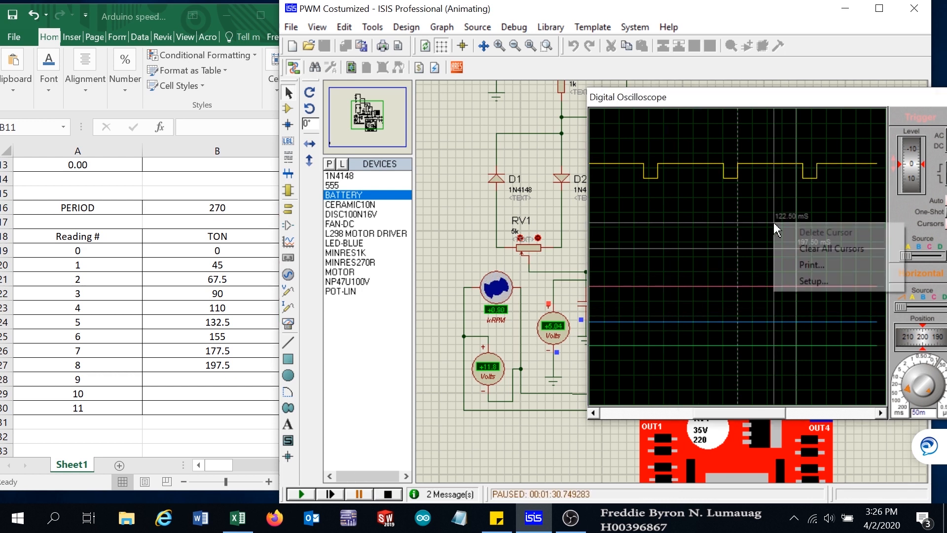
{"action": "left_click", "coordinate": [812, 247]}
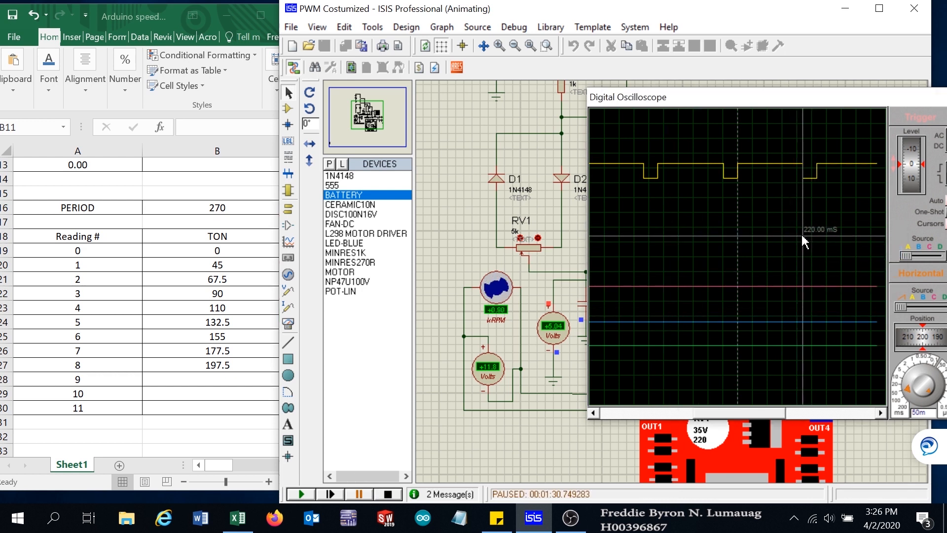
{"action": "left_click", "coordinate": [803, 242]}
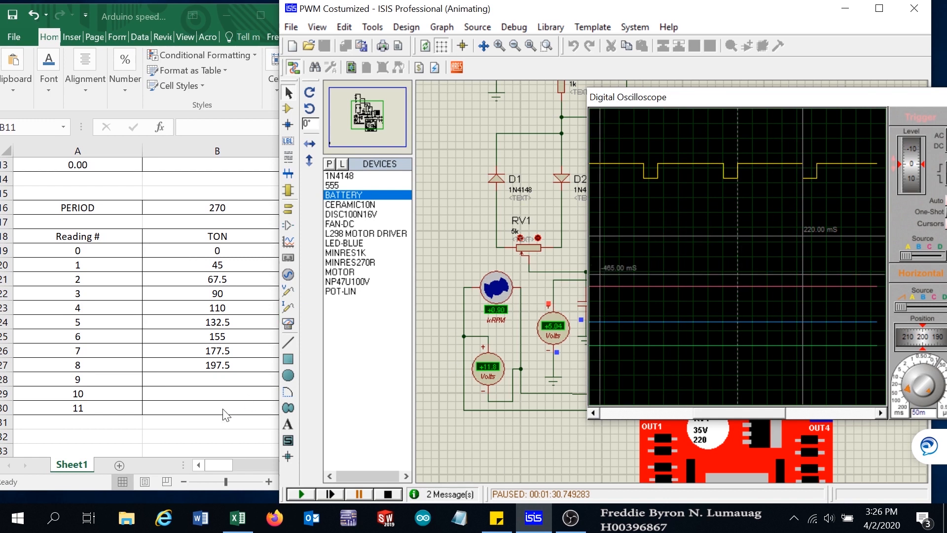
- Enter a TON value of 220 in cell B28 and a speed of 900 in cell B11 for reading 9
{"action": "left_click", "coordinate": [207, 377]}
{"action": "left_click", "coordinate": [216, 379]}
{"action": "type", "text": "220"}
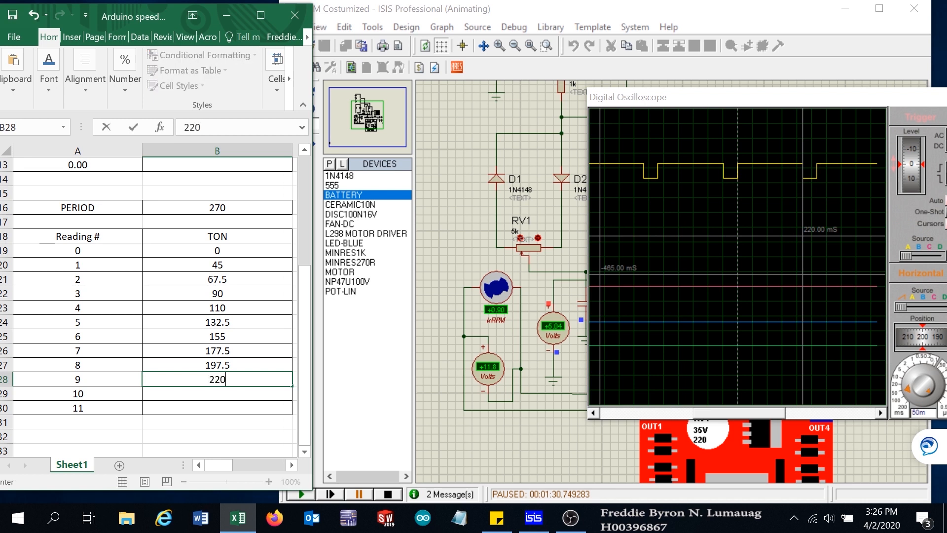
{"action": "key", "text": "Return"}
{"action": "key", "text": "Return"}
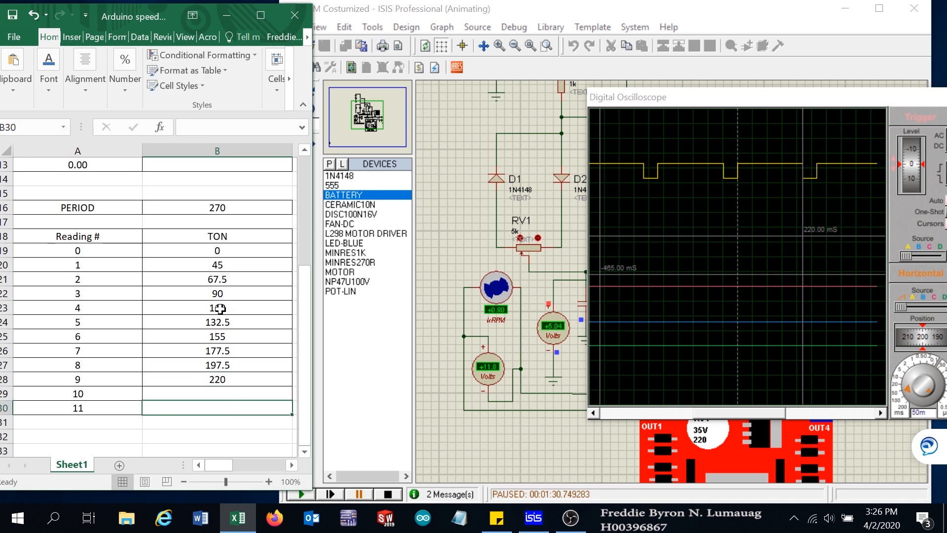
{"action": "scroll", "coordinate": [218, 316], "scroll_direction": "up", "scroll_amount": 1}
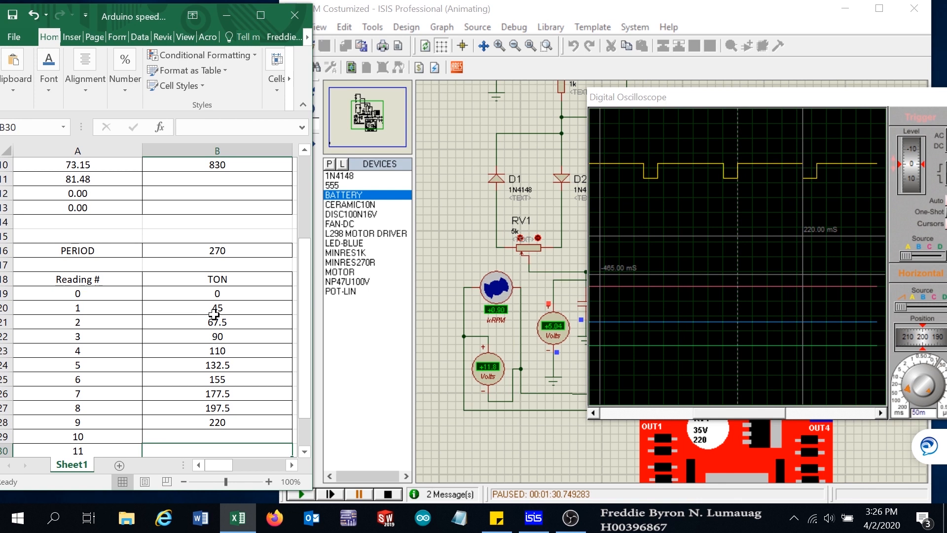
{"action": "scroll", "coordinate": [214, 315], "scroll_direction": "up", "scroll_amount": 2}
{"action": "left_click", "coordinate": [217, 265]}
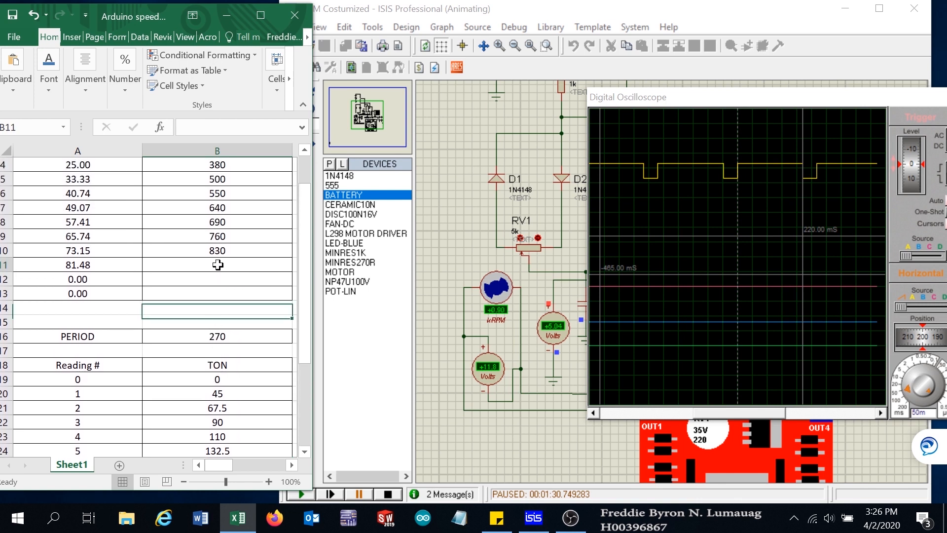
{"action": "type", "text": "900"}
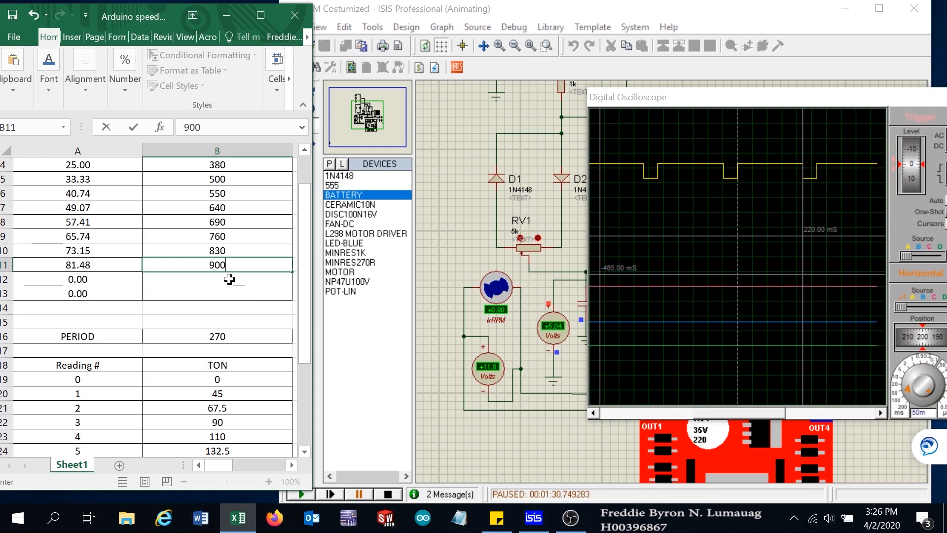
{"action": "key", "text": "Return"}
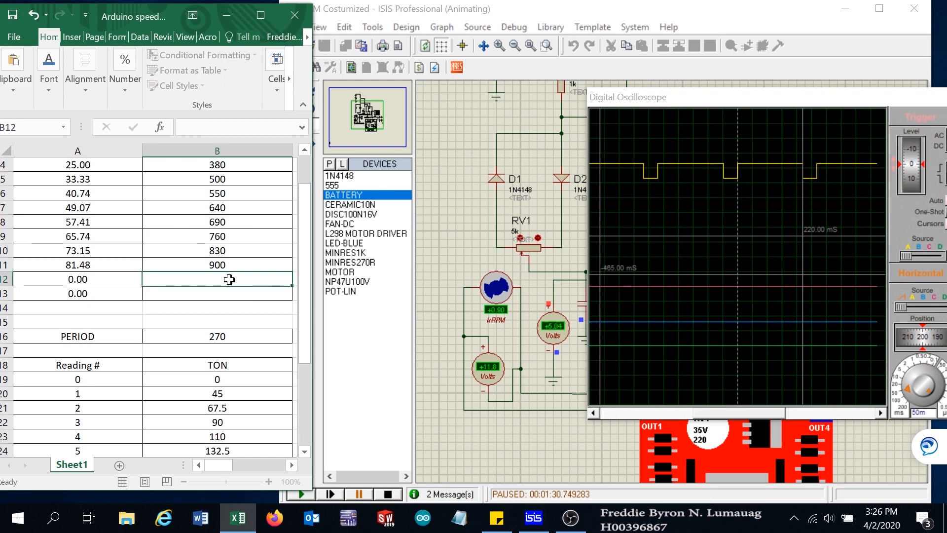
- Select cell B29, resume the simulation, lower RV1 one step, and pause it
{"action": "scroll", "coordinate": [239, 336], "scroll_direction": "down", "scroll_amount": 1}
{"action": "scroll", "coordinate": [239, 336], "scroll_direction": "down", "scroll_amount": 2}
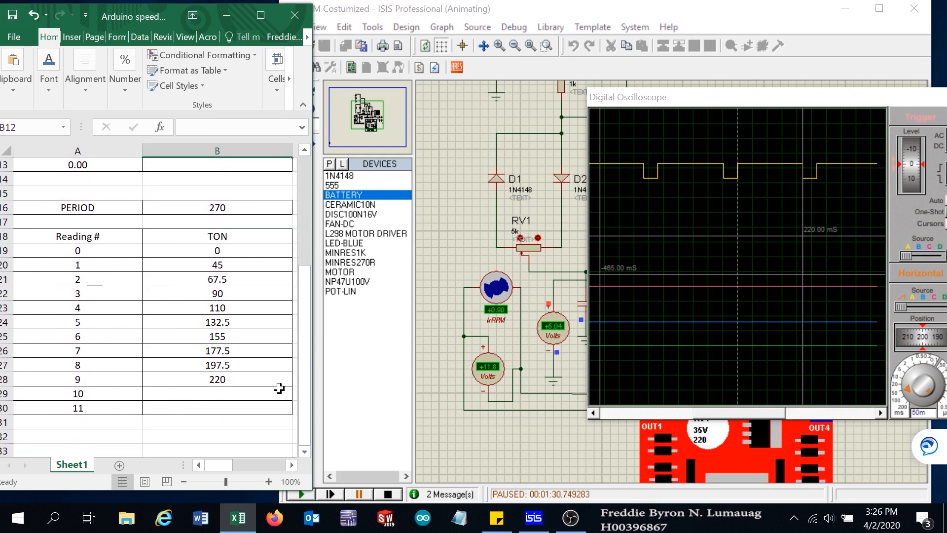
{"action": "left_click", "coordinate": [214, 391]}
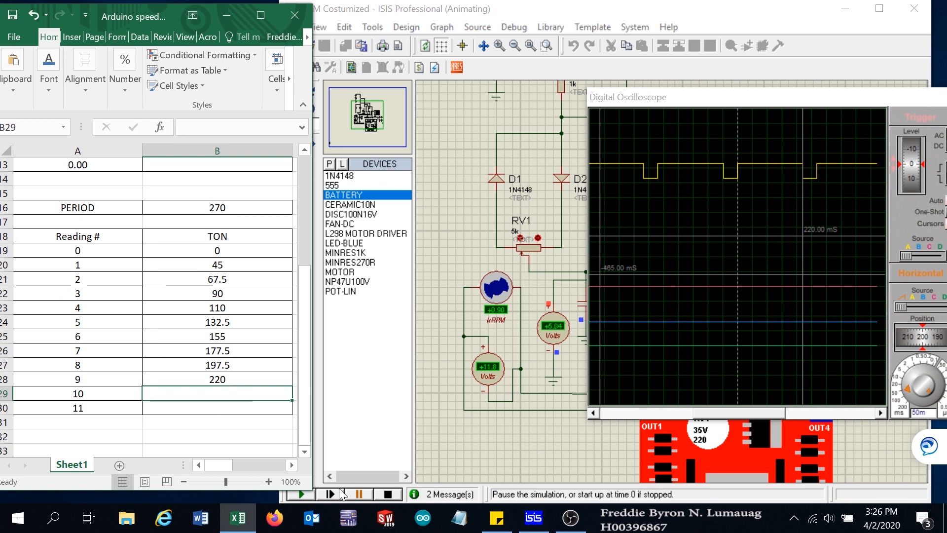
{"action": "left_click", "coordinate": [296, 495]}
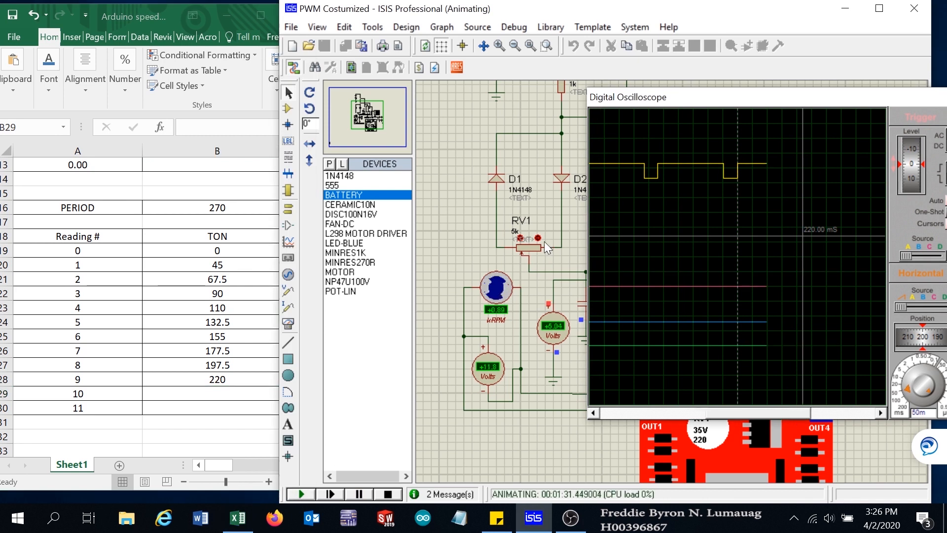
{"action": "left_click", "coordinate": [519, 238]}
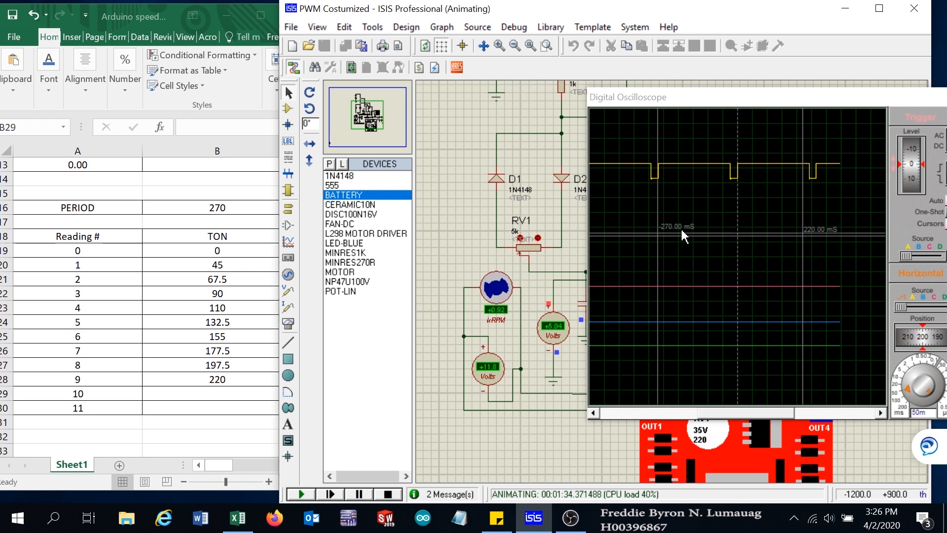
{"action": "left_click", "coordinate": [360, 494]}
- Clear the oscilloscope cursors and place a time cursor on the Channel A pulse edge
{"action": "right_click", "coordinate": [766, 214]}
{"action": "left_click", "coordinate": [800, 240]}
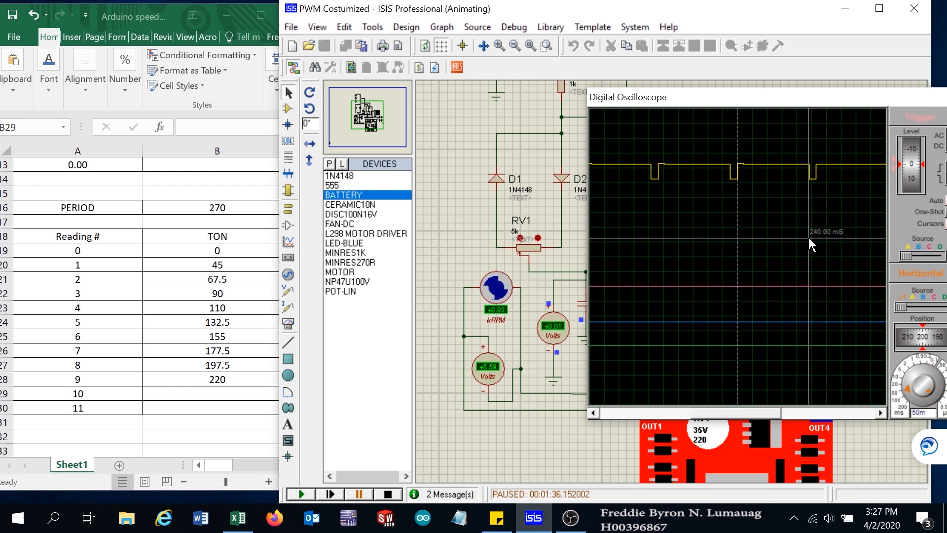
{"action": "left_click", "coordinate": [809, 238]}
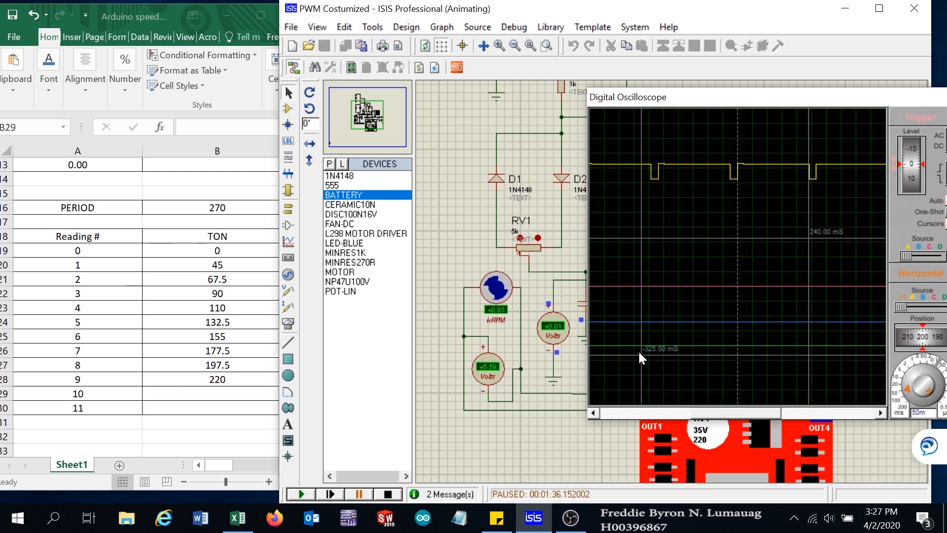
- Enter a TON value of 240 in cell B29 and a speed of 930 in cell B12 for reading 10
{"action": "left_click", "coordinate": [212, 396]}
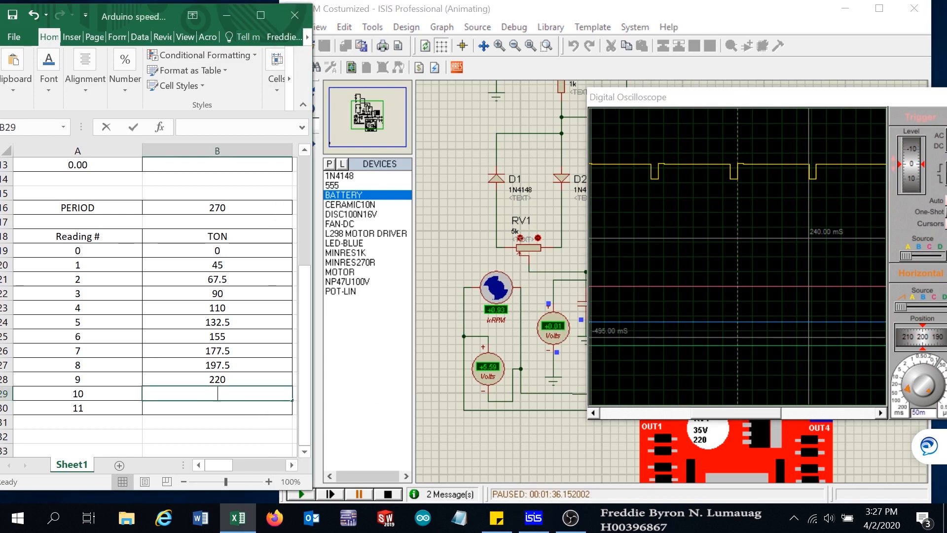
{"action": "type", "text": "240"}
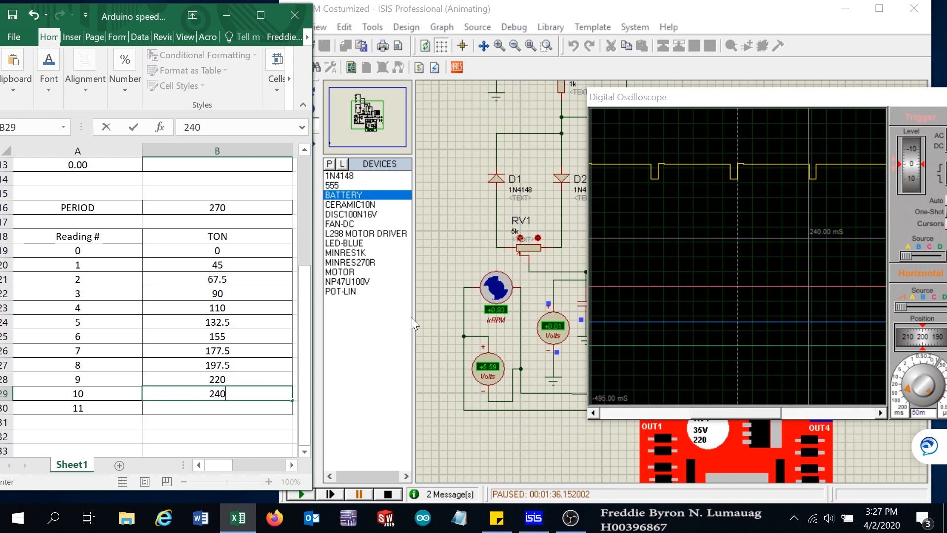
{"action": "left_click", "coordinate": [256, 249]}
{"action": "scroll", "coordinate": [259, 267], "scroll_direction": "up", "scroll_amount": 3}
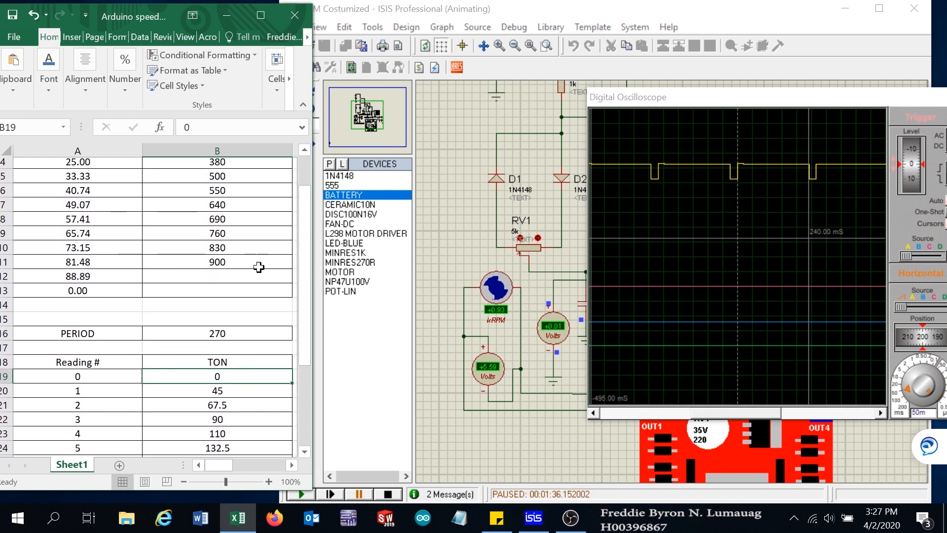
{"action": "left_click", "coordinate": [226, 279]}
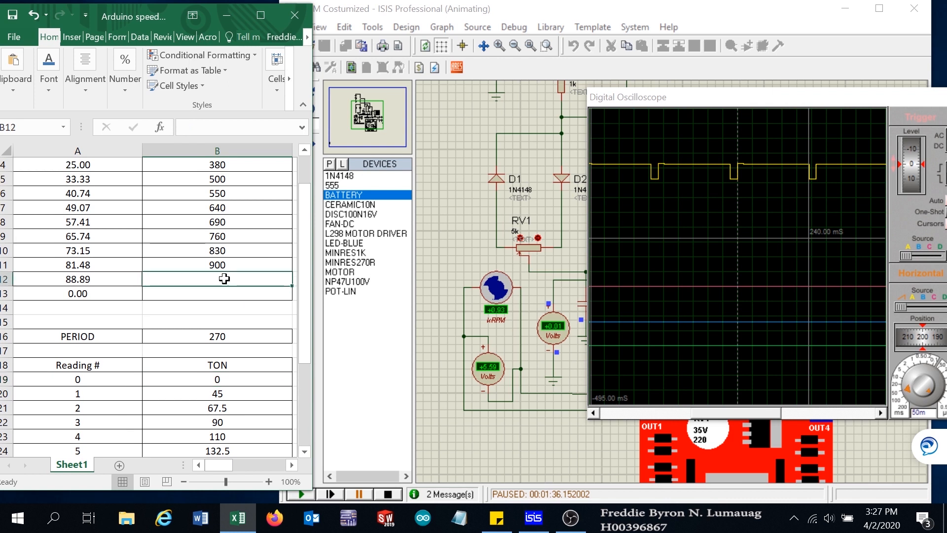
{"action": "type", "text": "930"}
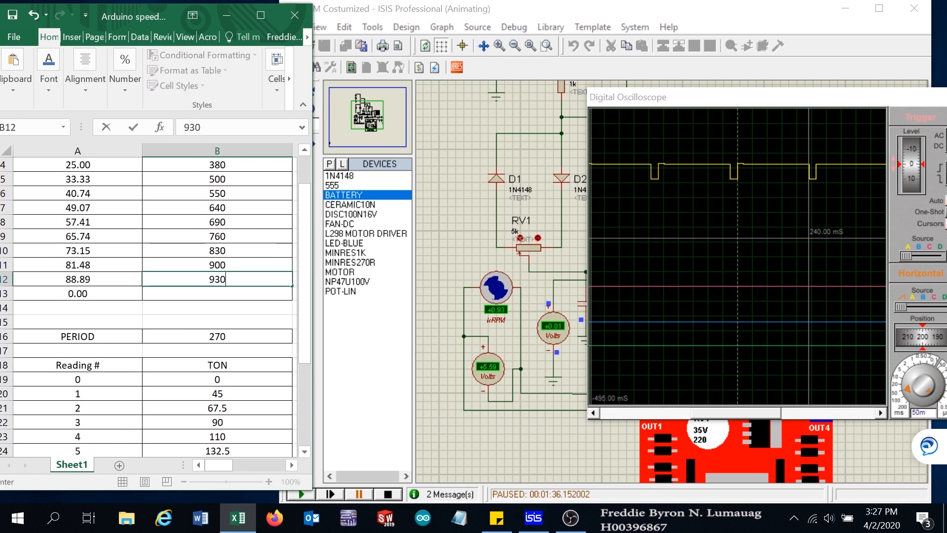
{"action": "left_click", "coordinate": [222, 292]}
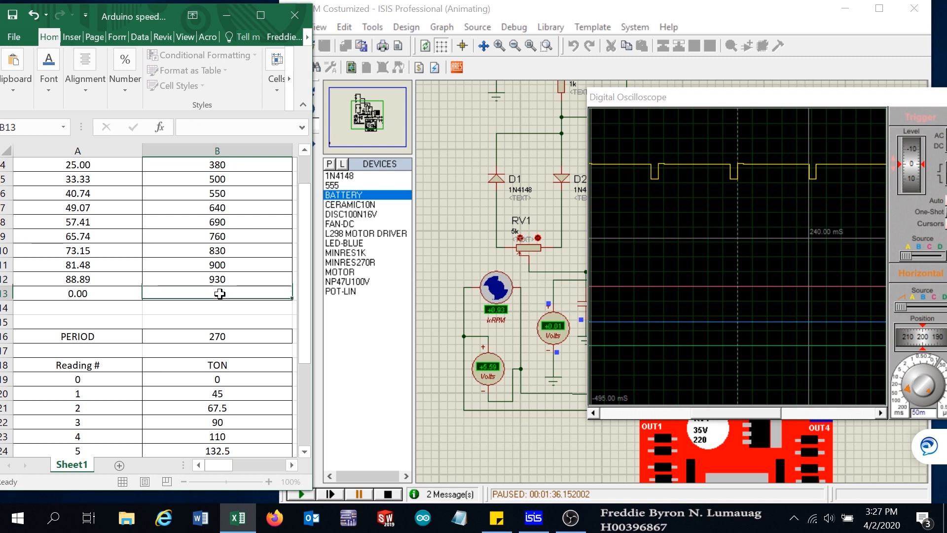
{"action": "scroll", "coordinate": [231, 370], "scroll_direction": "down", "scroll_amount": 3}
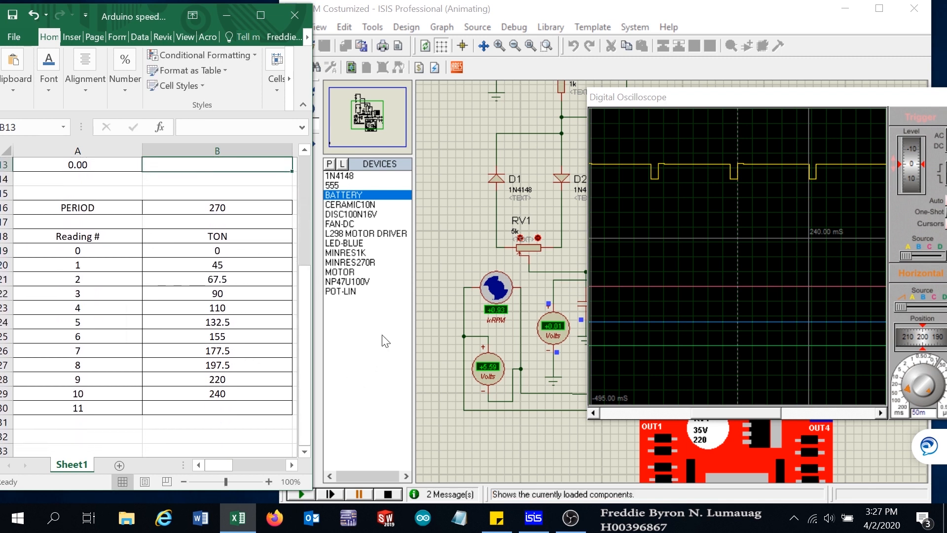
- Resume the simulation, lower RV1 one more step, and pause it again
{"action": "left_click", "coordinate": [450, 253]}
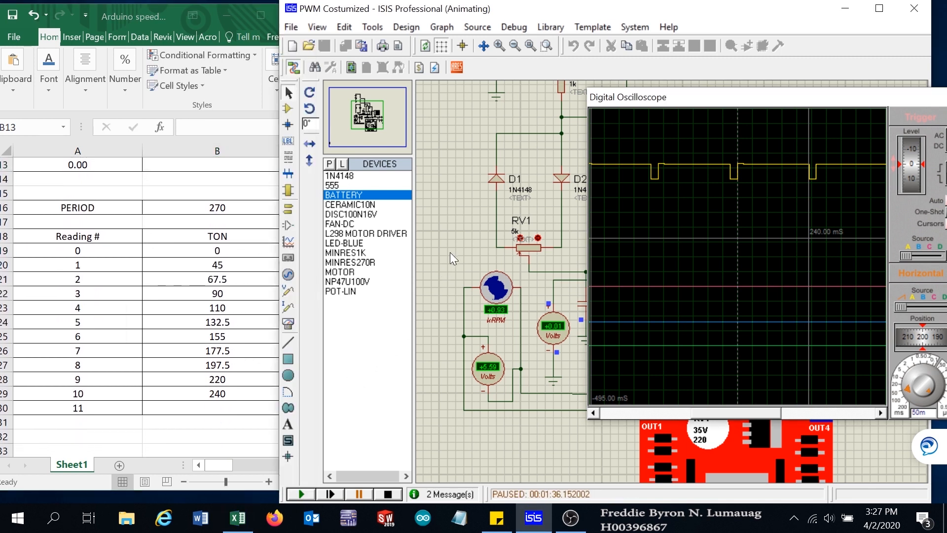
{"action": "left_click", "coordinate": [302, 493]}
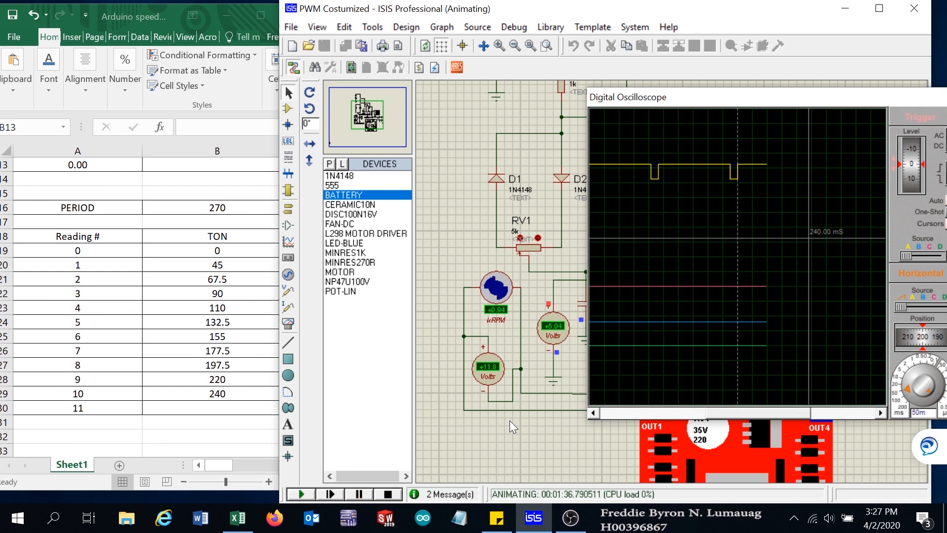
{"action": "left_click", "coordinate": [520, 239]}
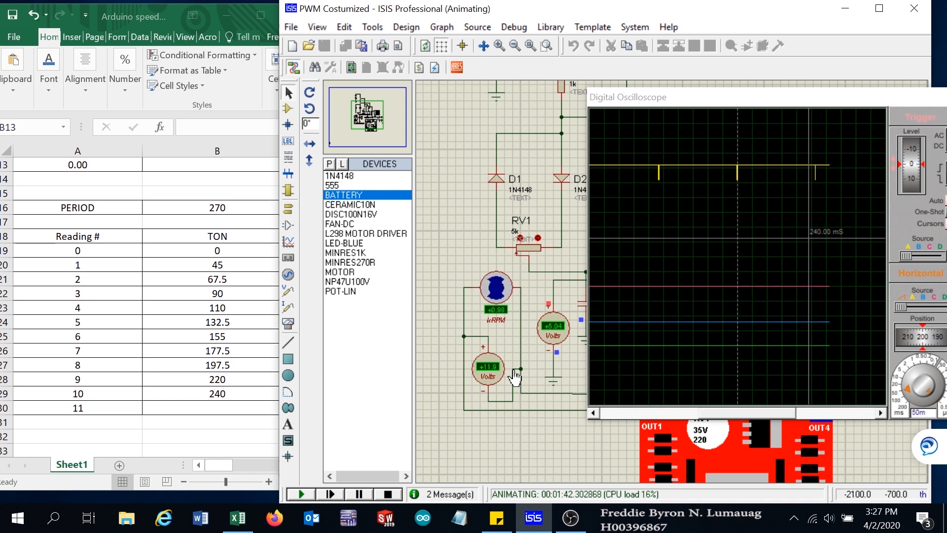
{"action": "left_click", "coordinate": [363, 495]}
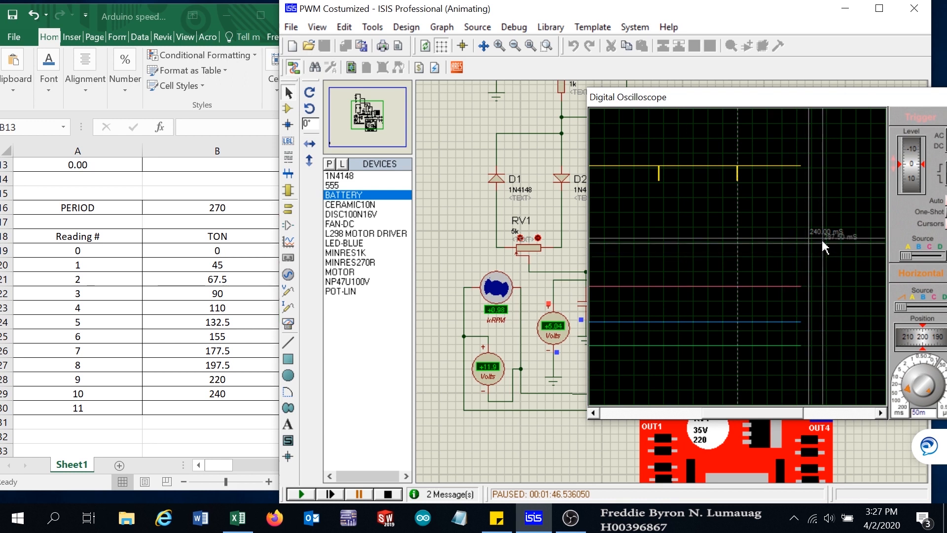
- Clear all oscilloscope cursors and place a new time cursor on the Channel A pulse edge
{"action": "left_click", "coordinate": [830, 263]}
{"action": "right_click", "coordinate": [830, 263]}
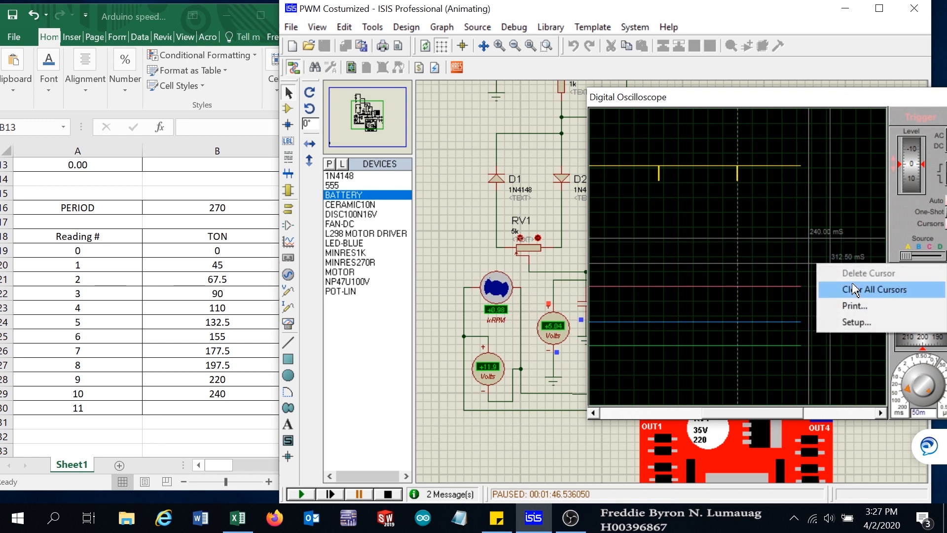
{"action": "left_click", "coordinate": [850, 288]}
{"action": "left_click", "coordinate": [695, 232]}
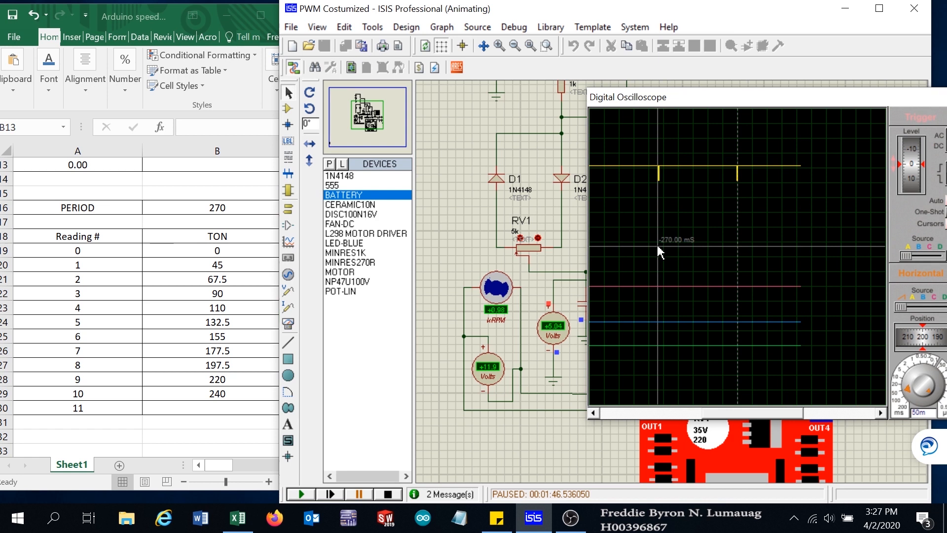
- Enter a TON value of 270 in cell B30 and a speed of 980 in cell B13 for reading 11
{"action": "left_click", "coordinate": [229, 412]}
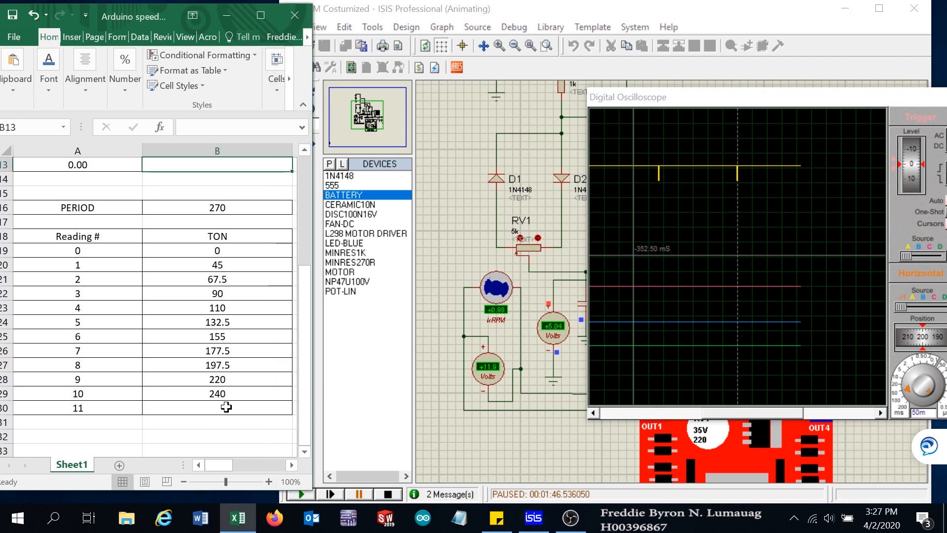
{"action": "left_click", "coordinate": [217, 407]}
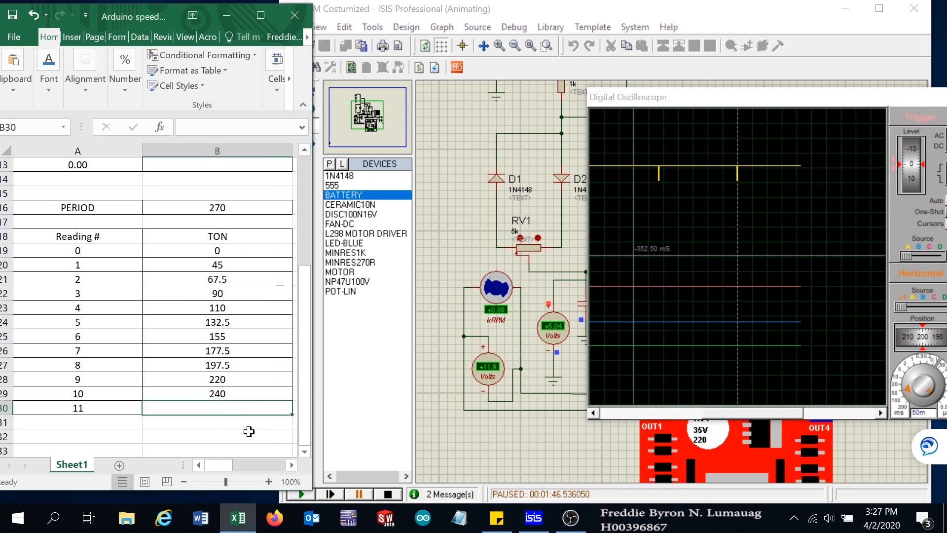
{"action": "type", "text": "270"}
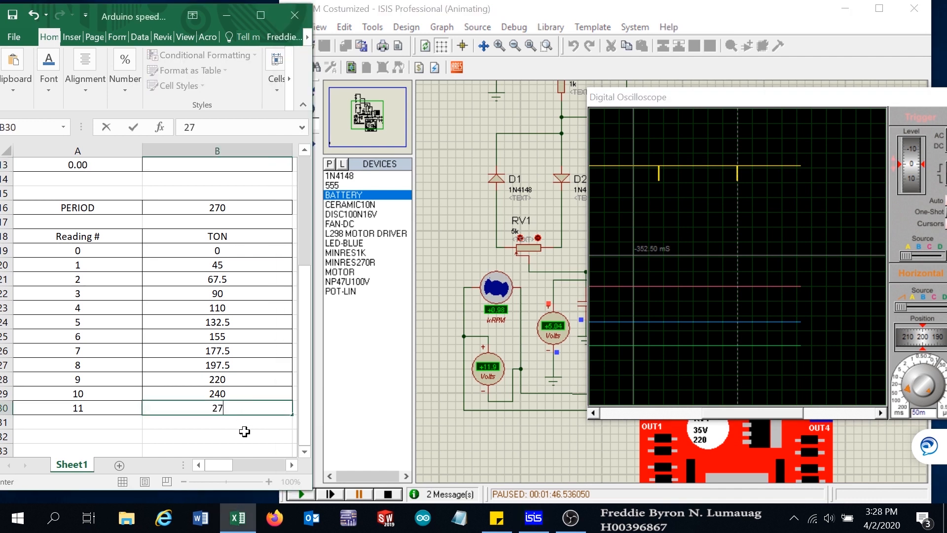
{"action": "left_click", "coordinate": [232, 438]}
{"action": "scroll", "coordinate": [182, 300], "scroll_direction": "up", "scroll_amount": 2}
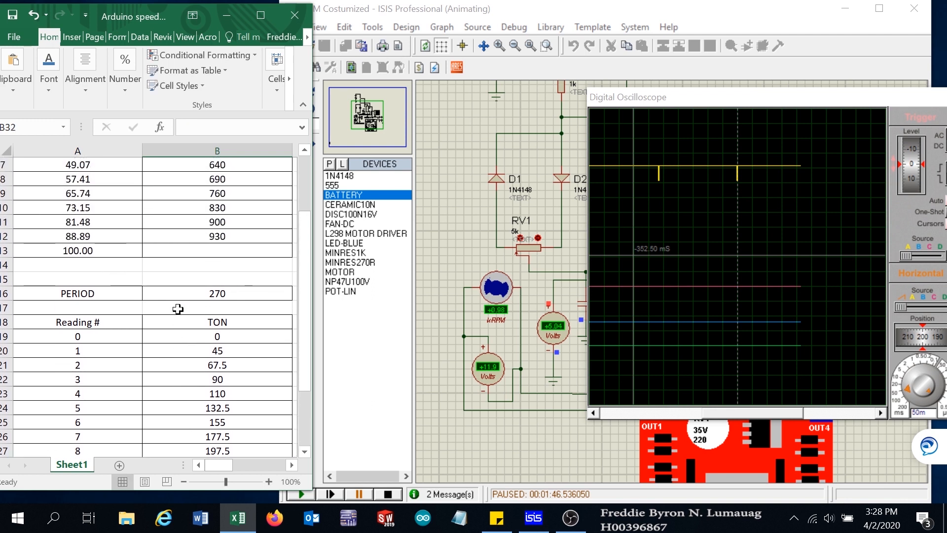
{"action": "left_click", "coordinate": [237, 256]}
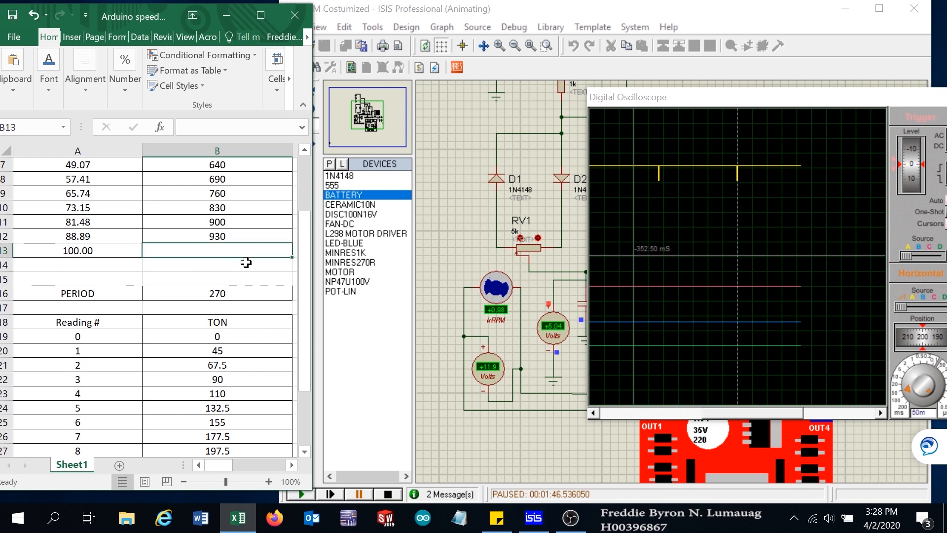
{"action": "type", "text": "980"}
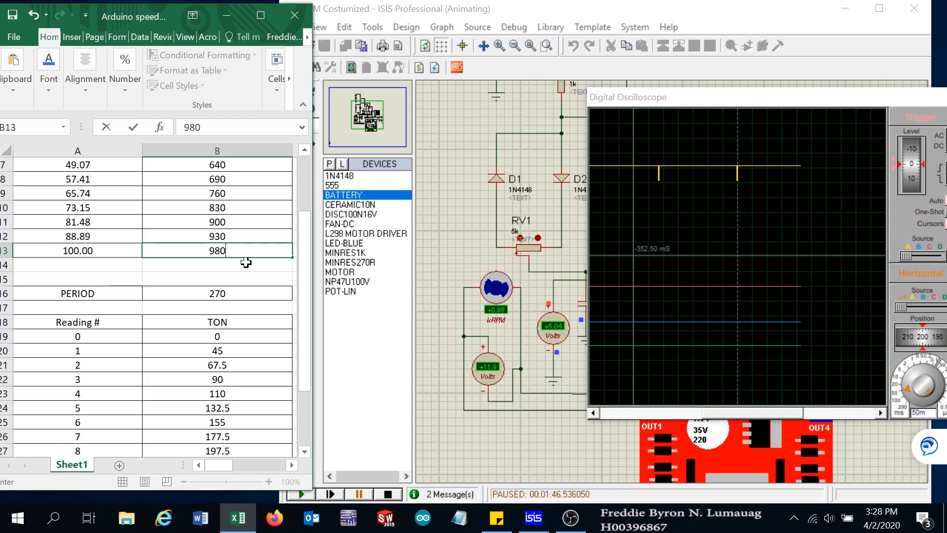
{"action": "left_click", "coordinate": [265, 337]}
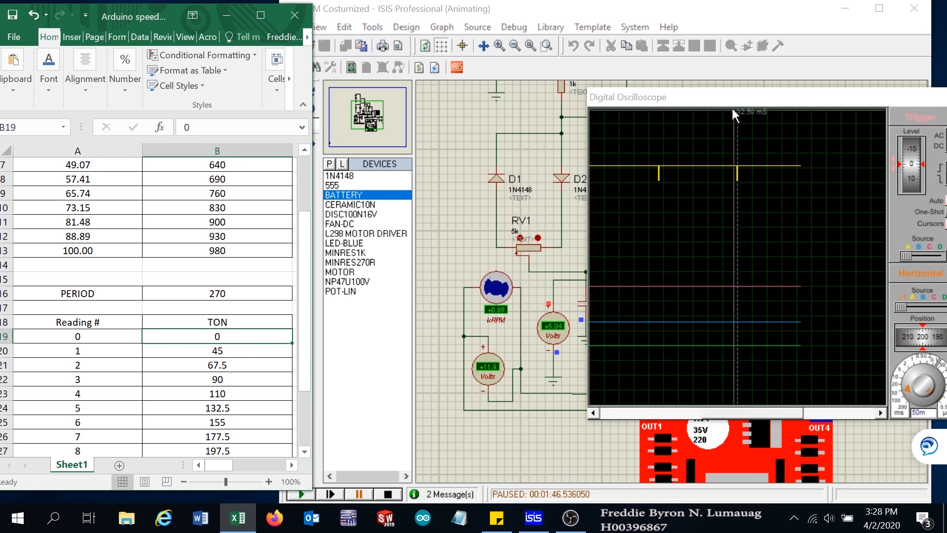
- Maximize the spreadsheet and review the Speed VS Duty Cycle Curve chart alongside the data table
{"action": "scroll", "coordinate": [155, 306], "scroll_direction": "up", "scroll_amount": 1}
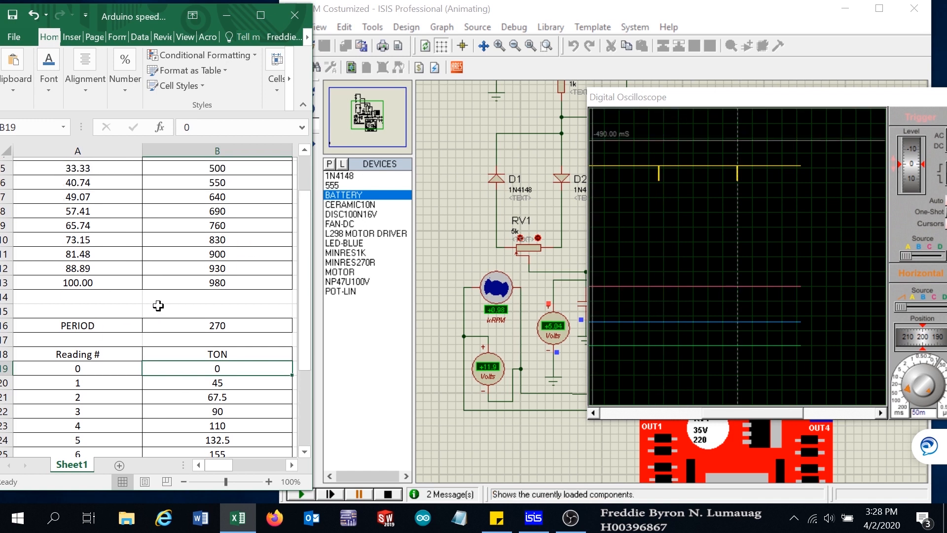
{"action": "left_click_drag", "start_coordinate": [788, 98], "coordinate": [820, 90]}
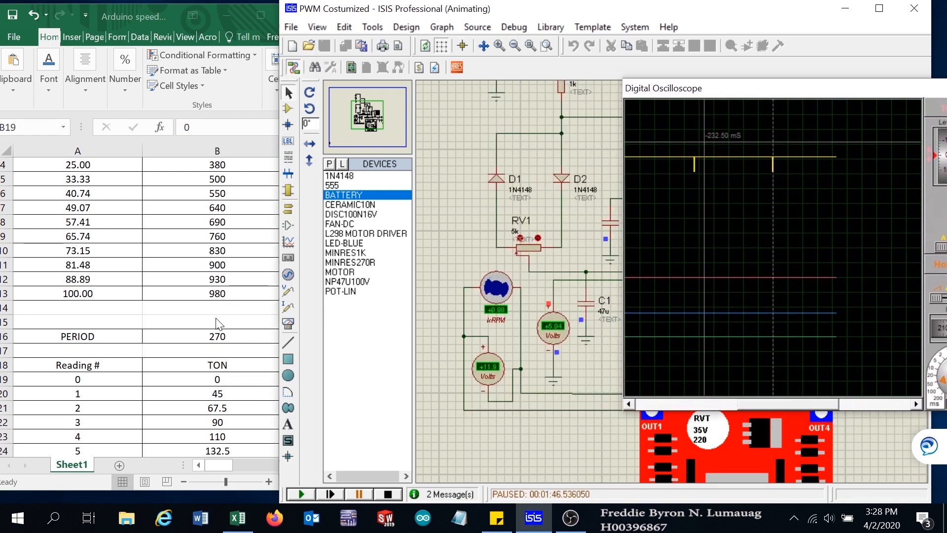
{"action": "scroll", "coordinate": [226, 316], "scroll_direction": "up", "scroll_amount": 1}
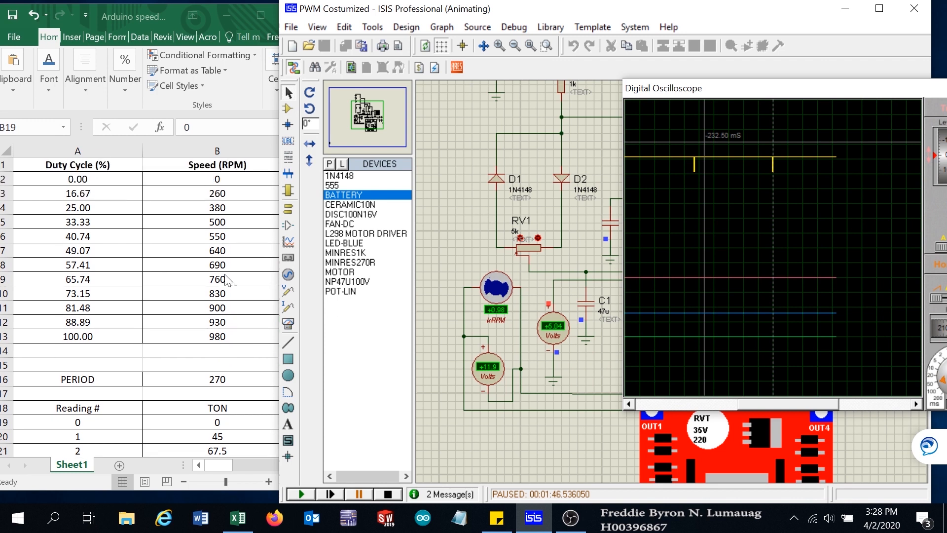
{"action": "double_click", "coordinate": [245, 8]}
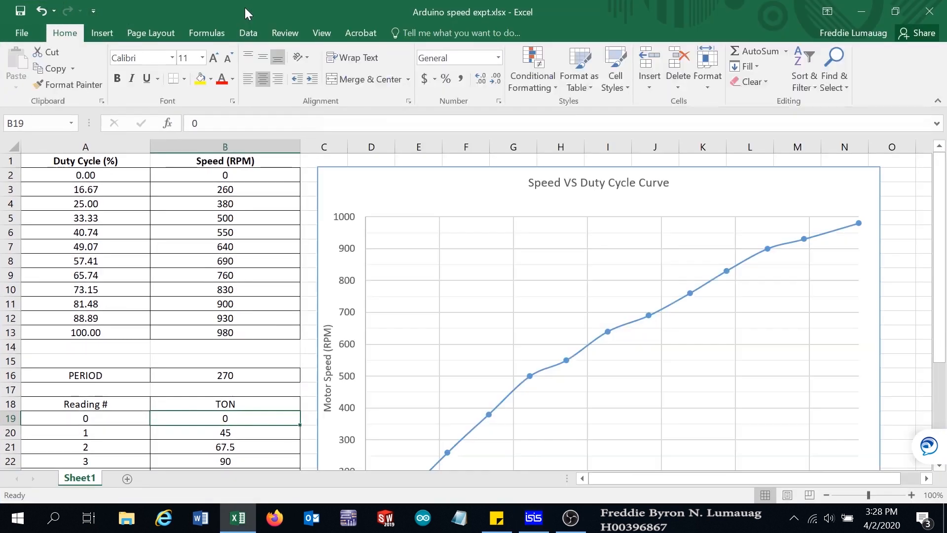
{"action": "scroll", "coordinate": [556, 306], "scroll_direction": "down", "scroll_amount": 3}
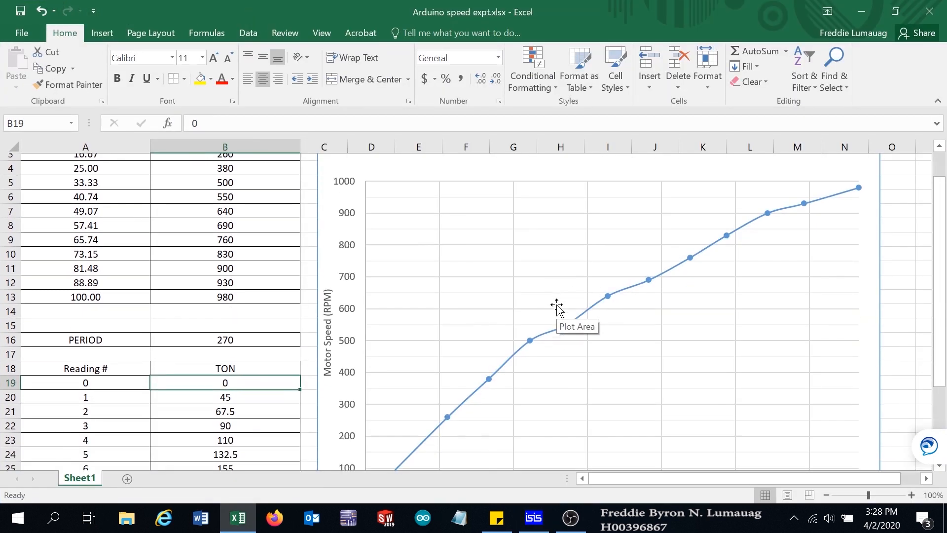
{"action": "scroll", "coordinate": [587, 391], "scroll_direction": "up", "scroll_amount": 1}
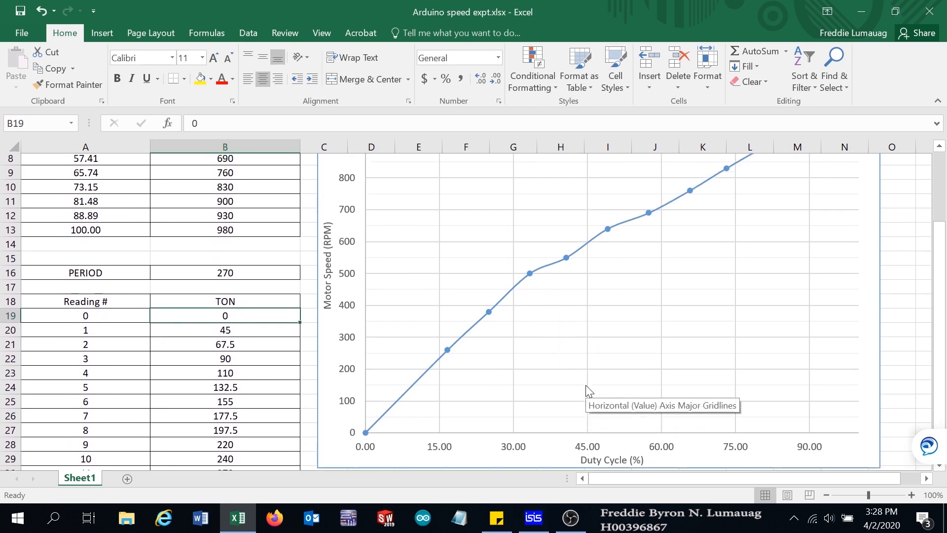
{"action": "scroll", "coordinate": [587, 391], "scroll_direction": "up", "scroll_amount": 2}
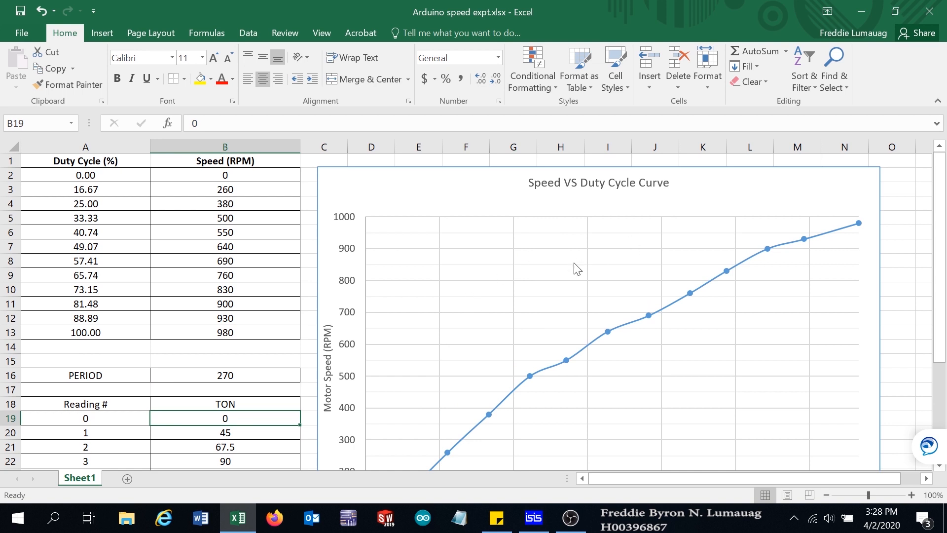
{"action": "scroll", "coordinate": [576, 268], "scroll_direction": "down", "scroll_amount": 4}
{"action": "scroll", "coordinate": [580, 318], "scroll_direction": "up", "scroll_amount": 1}
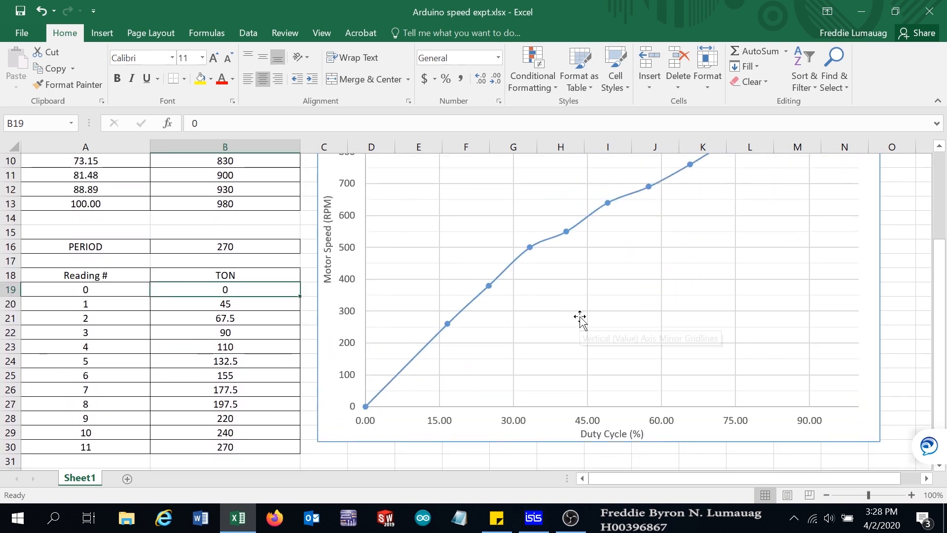
{"action": "scroll", "coordinate": [581, 319], "scroll_direction": "up", "scroll_amount": 1}
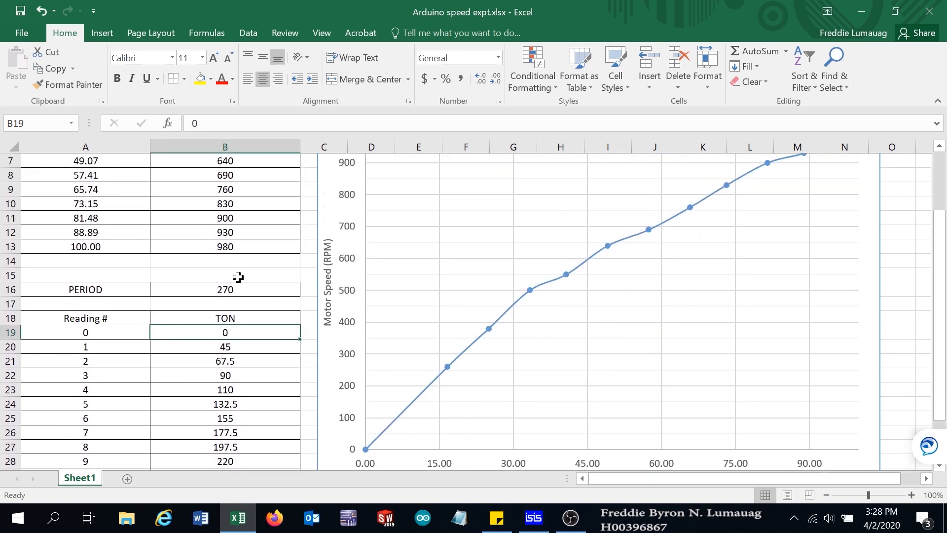
{"action": "scroll", "coordinate": [114, 227], "scroll_direction": "up", "scroll_amount": 2}
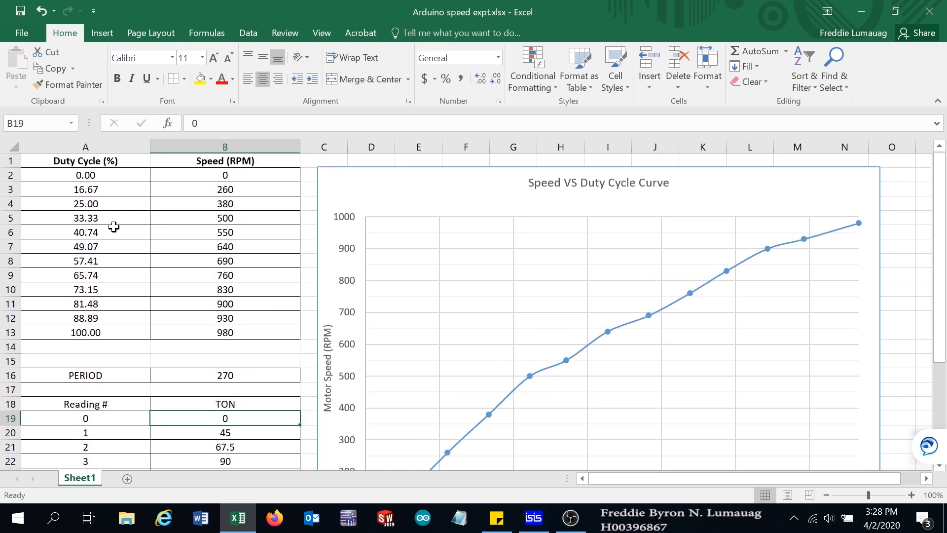
{"action": "scroll", "coordinate": [181, 247], "scroll_direction": "down", "scroll_amount": 2}
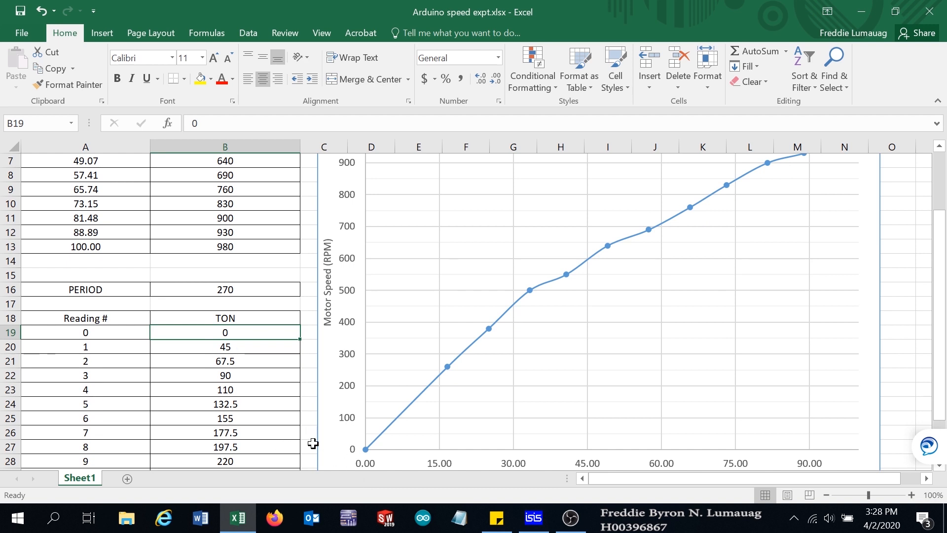
{"action": "scroll", "coordinate": [228, 287], "scroll_direction": "up", "scroll_amount": 2}
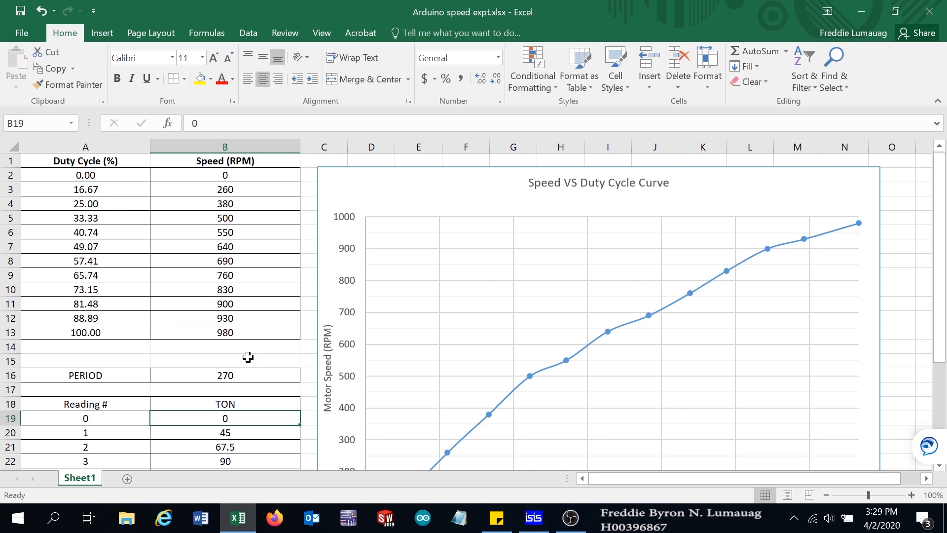
{"action": "scroll", "coordinate": [516, 375], "scroll_direction": "down", "scroll_amount": 1}
{"action": "scroll", "coordinate": [230, 214], "scroll_direction": "down", "scroll_amount": 2}
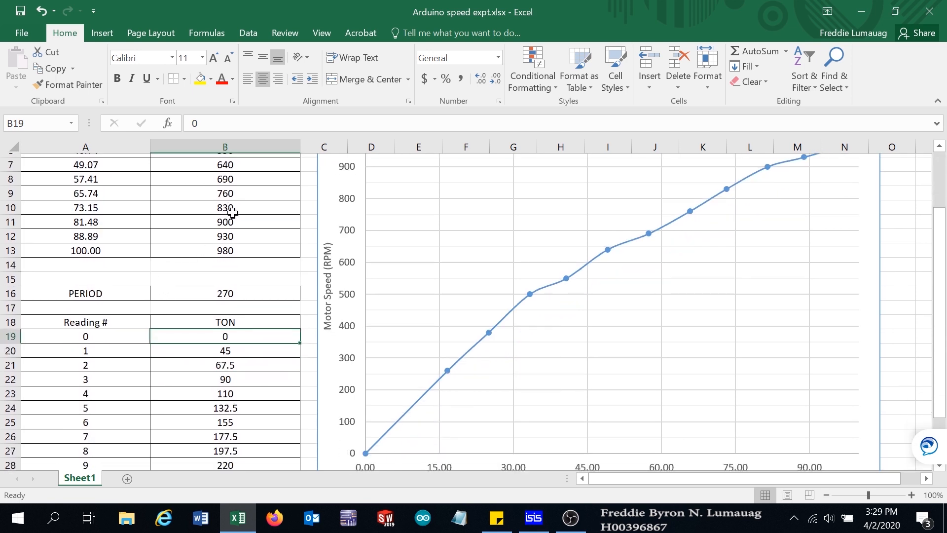
{"action": "scroll", "coordinate": [274, 331], "scroll_direction": "down", "scroll_amount": 1}
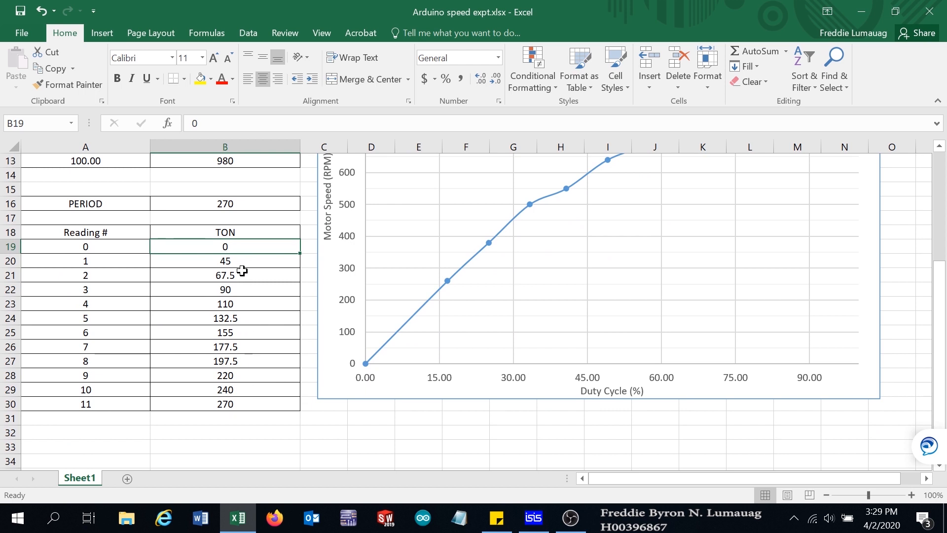
{"action": "scroll", "coordinate": [263, 300], "scroll_direction": "up", "scroll_amount": 4}
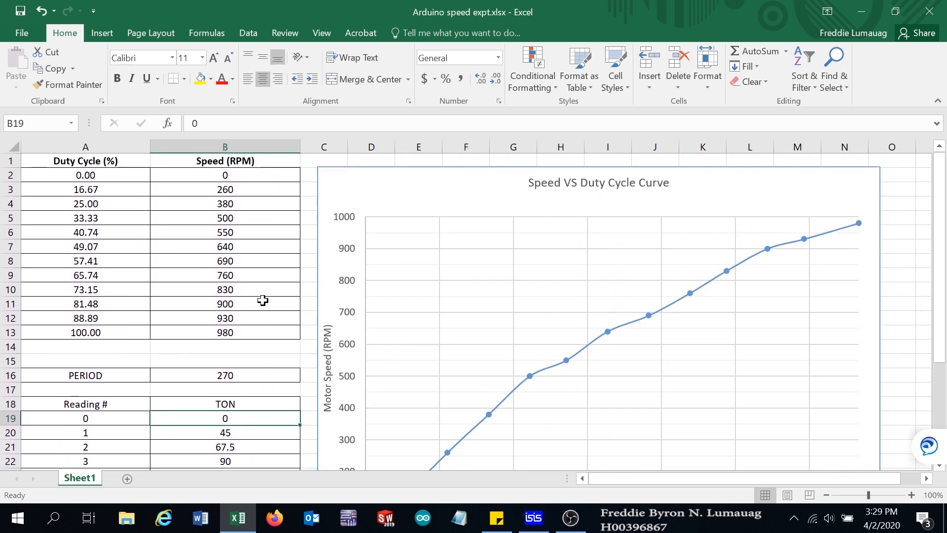
{"action": "scroll", "coordinate": [263, 301], "scroll_direction": "down", "scroll_amount": 1}
{"action": "scroll", "coordinate": [226, 268], "scroll_direction": "up", "scroll_amount": 2}
{"action": "scroll", "coordinate": [545, 433], "scroll_direction": "down", "scroll_amount": 3}
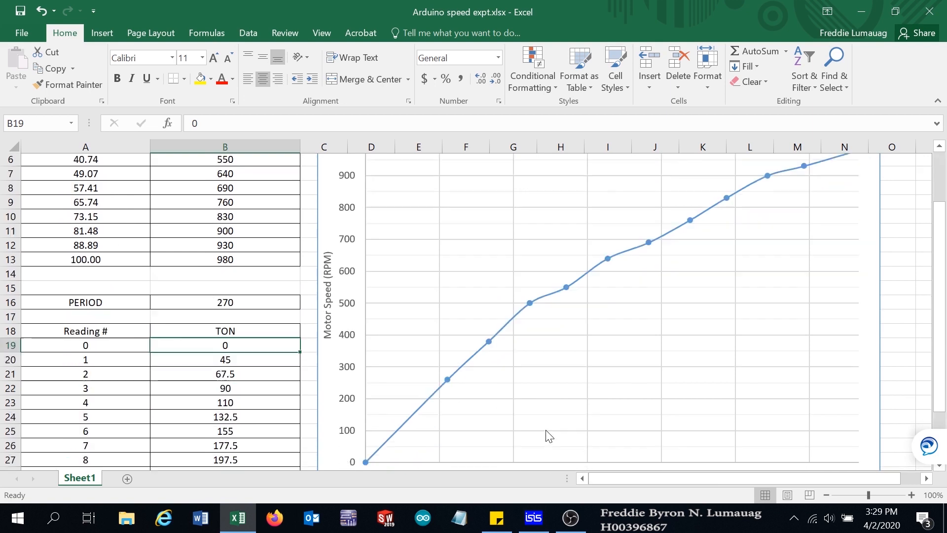
{"action": "scroll", "coordinate": [542, 425], "scroll_direction": "up", "scroll_amount": 1}
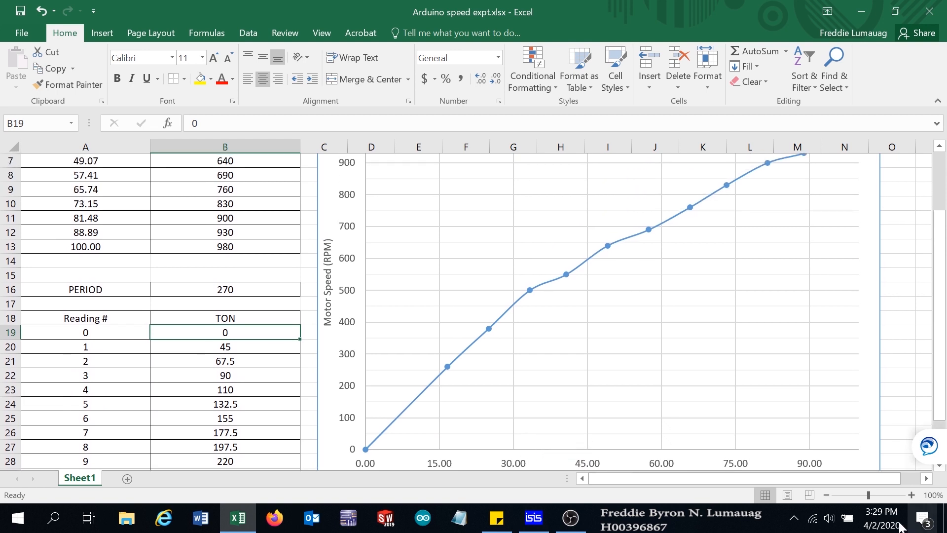
- Stop the simulation and maximize the schematic window
{"action": "left_click", "coordinate": [543, 523]}
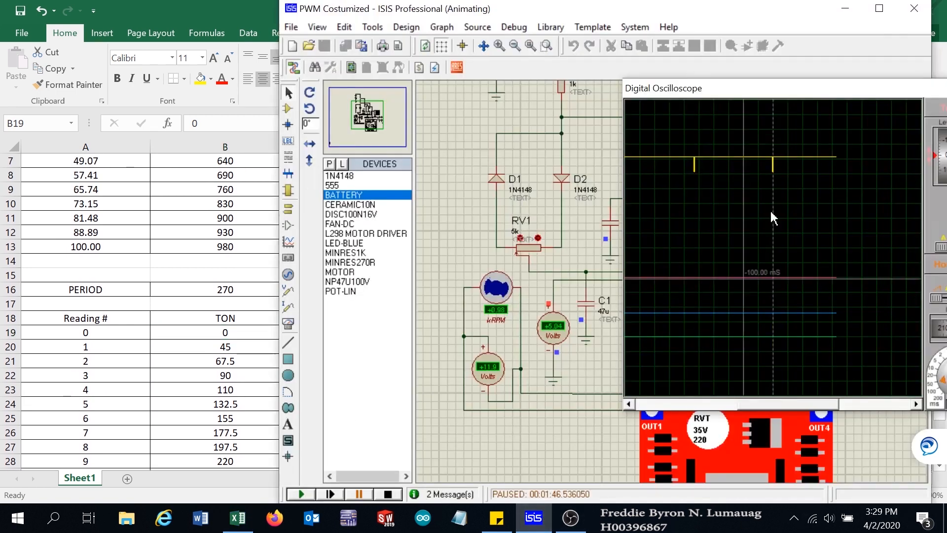
{"action": "left_click", "coordinate": [387, 494]}
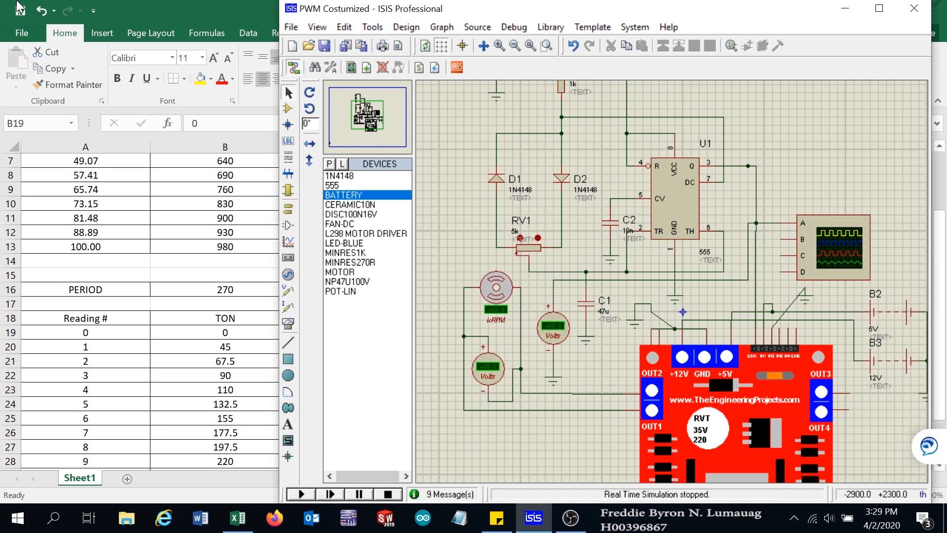
{"action": "left_click_drag", "start_coordinate": [763, 18], "coordinate": [639, 9]}
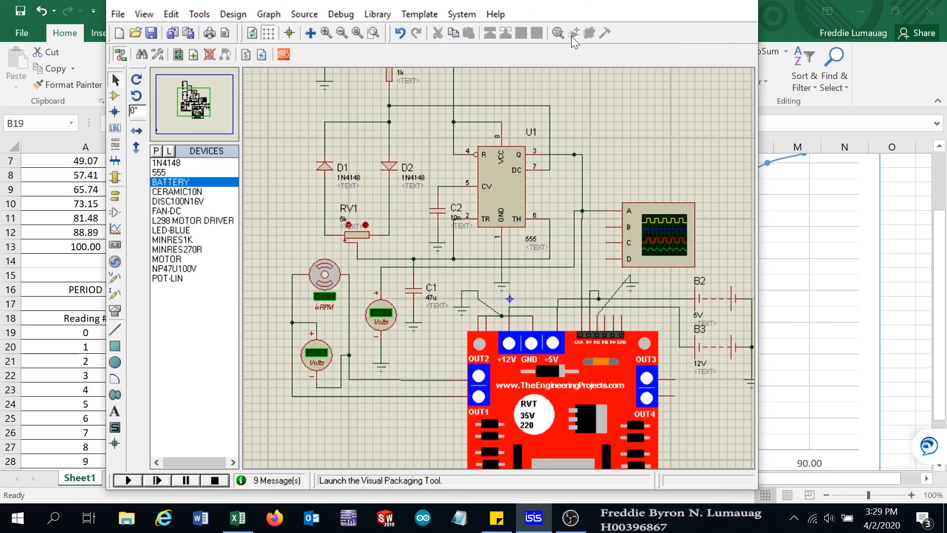
{"action": "left_click_drag", "start_coordinate": [533, 4], "coordinate": [501, 31]}
{"action": "left_click", "coordinate": [676, 30]}
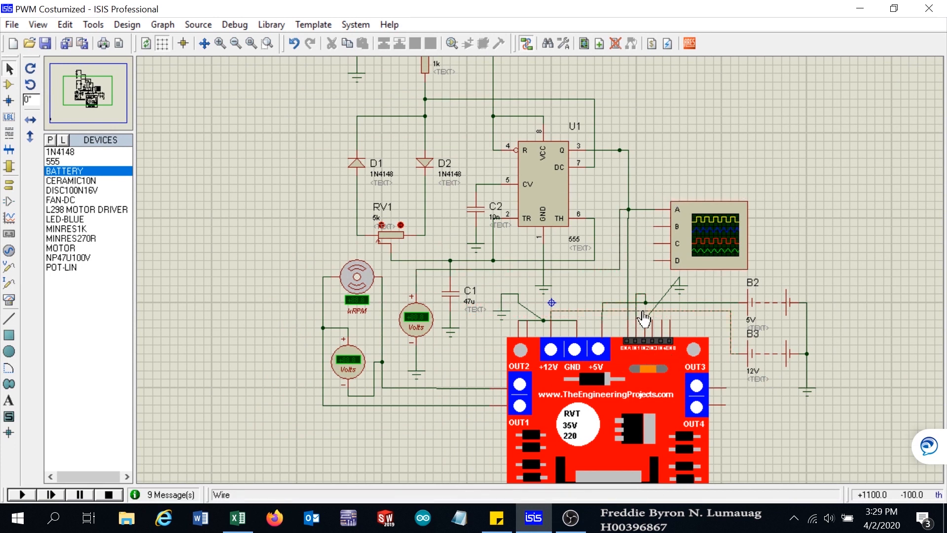
- Zoom around the schematic to examine the 555 timer circuit and the L298 motor driver wiring
{"action": "scroll", "coordinate": [652, 333], "scroll_direction": "up", "scroll_amount": 3}
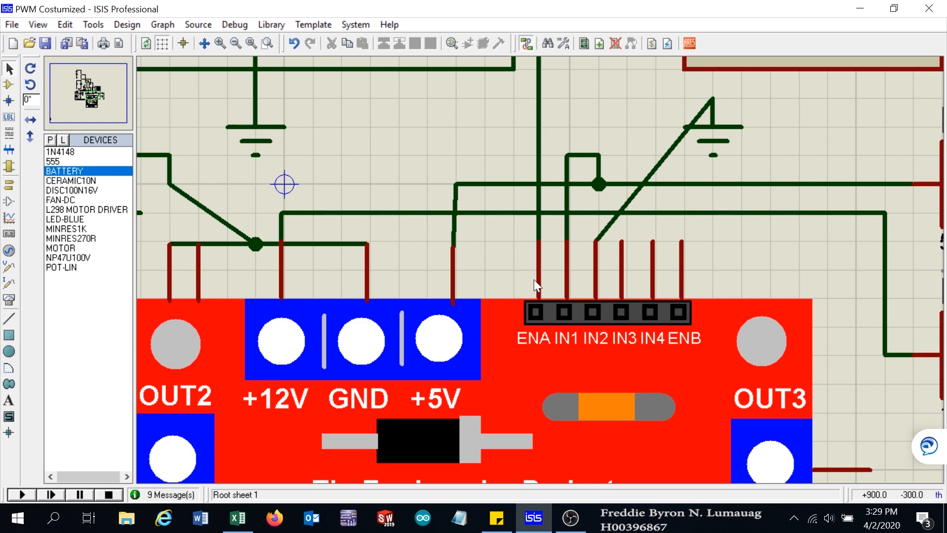
{"action": "scroll", "coordinate": [487, 220], "scroll_direction": "down", "scroll_amount": 4}
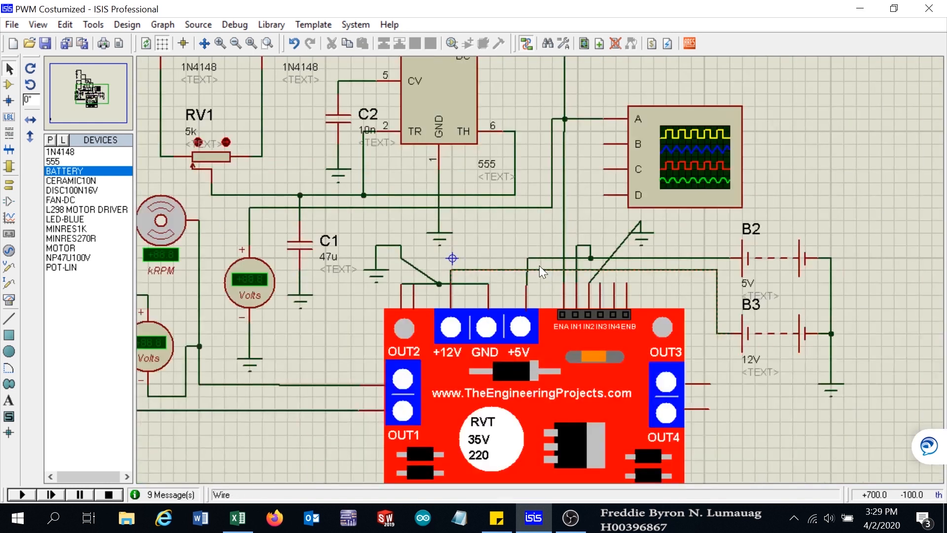
{"action": "scroll", "coordinate": [513, 154], "scroll_direction": "up", "scroll_amount": 2}
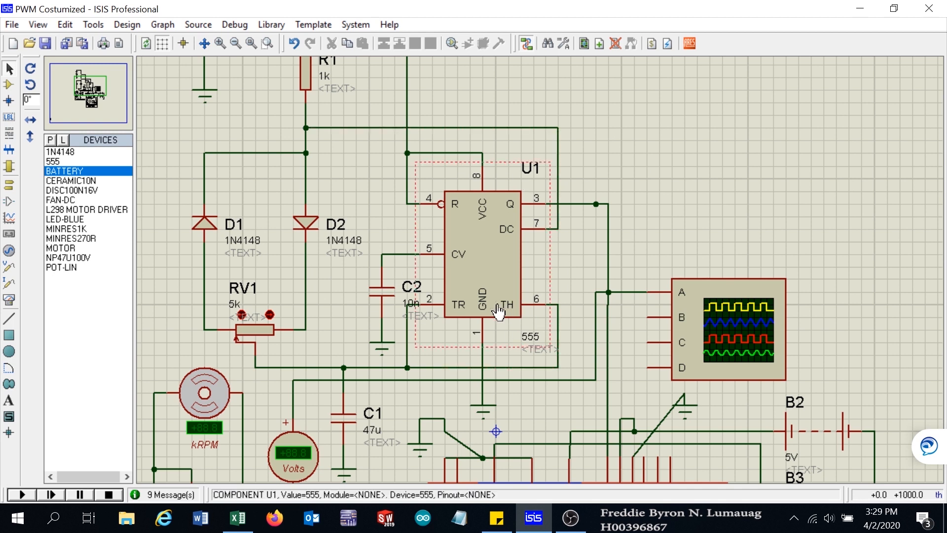
{"action": "scroll", "coordinate": [499, 306], "scroll_direction": "up", "scroll_amount": 1}
{"action": "scroll", "coordinate": [541, 271], "scroll_direction": "down", "scroll_amount": 2}
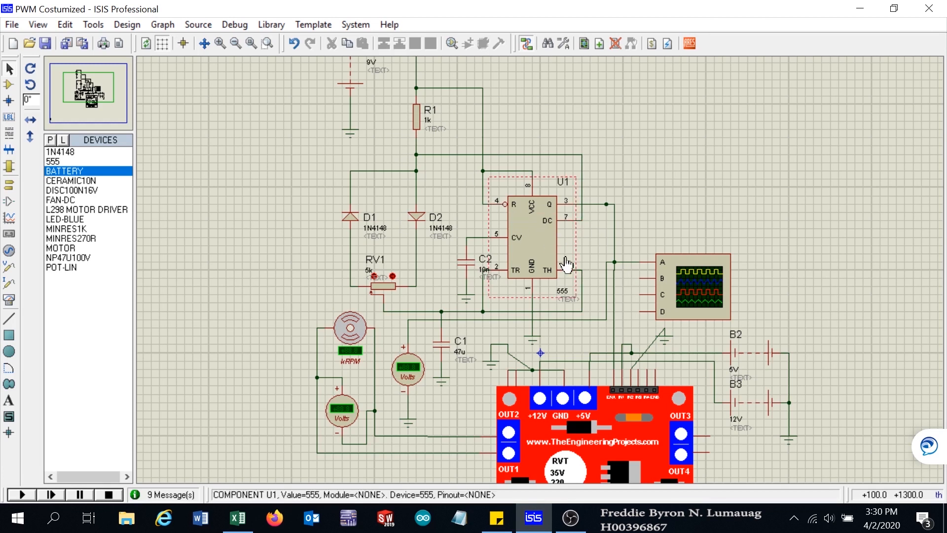
{"action": "scroll", "coordinate": [608, 411], "scroll_direction": "down", "scroll_amount": 1}
{"action": "scroll", "coordinate": [608, 411], "scroll_direction": "up", "scroll_amount": 3}
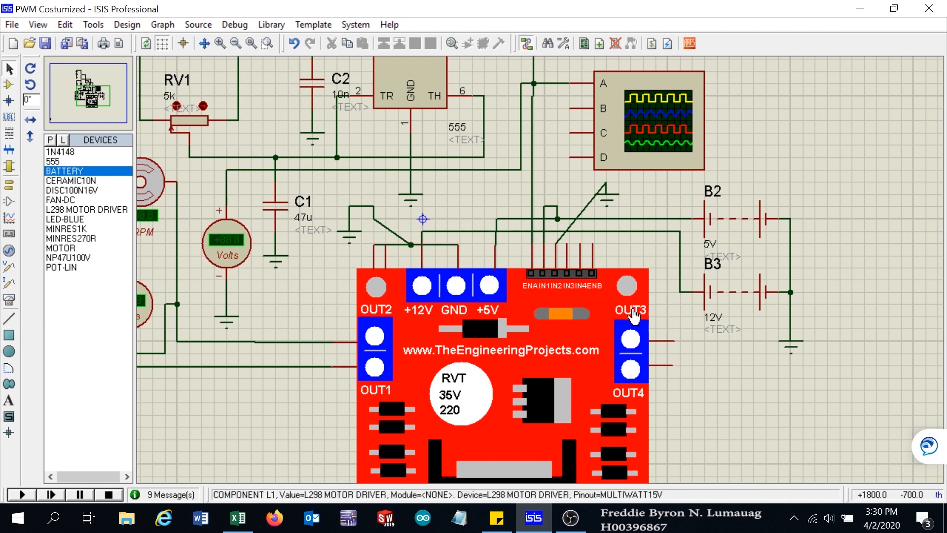
{"action": "scroll", "coordinate": [704, 396], "scroll_direction": "down", "scroll_amount": 2}
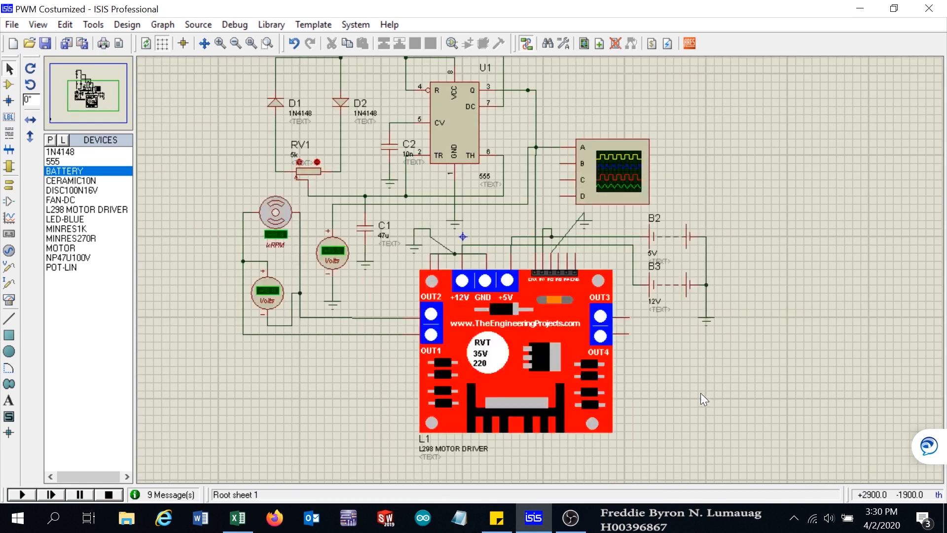